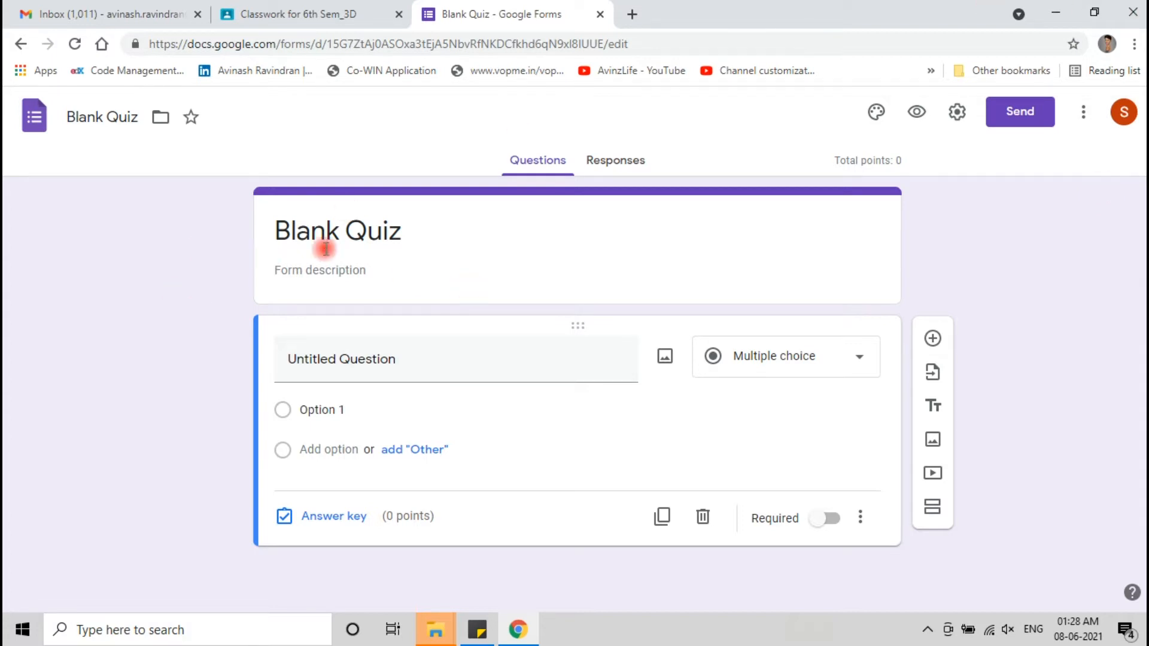
- Title the quiz '6th Semester 3D Animation'
left_click(371, 231)
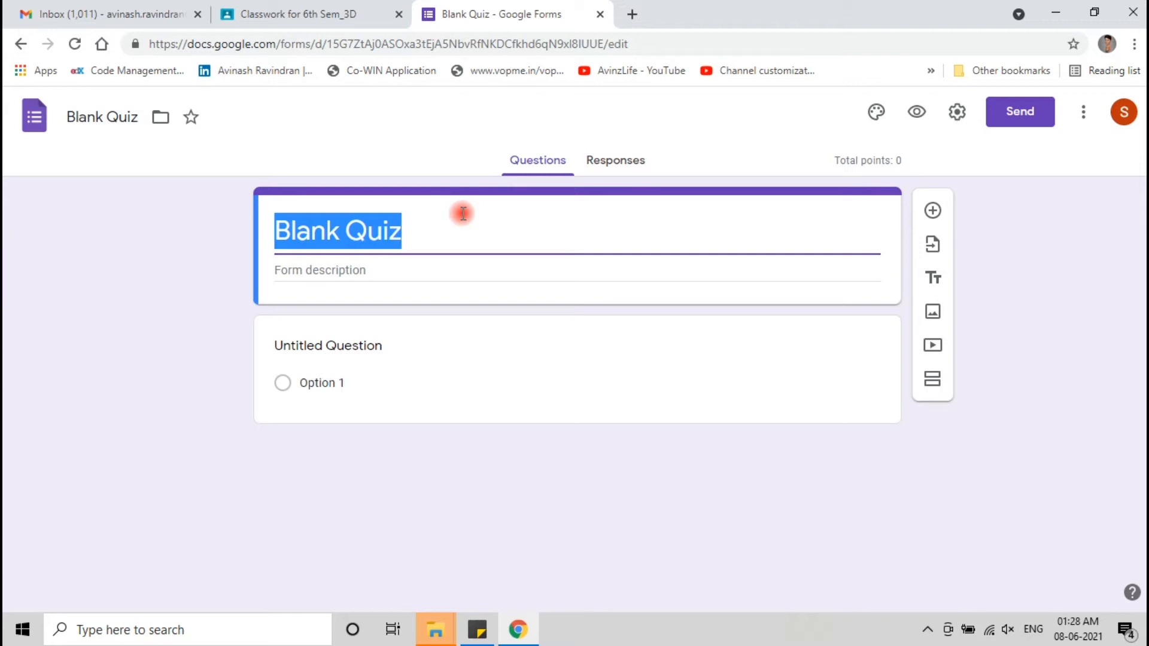
type("6th Semester 3D a")
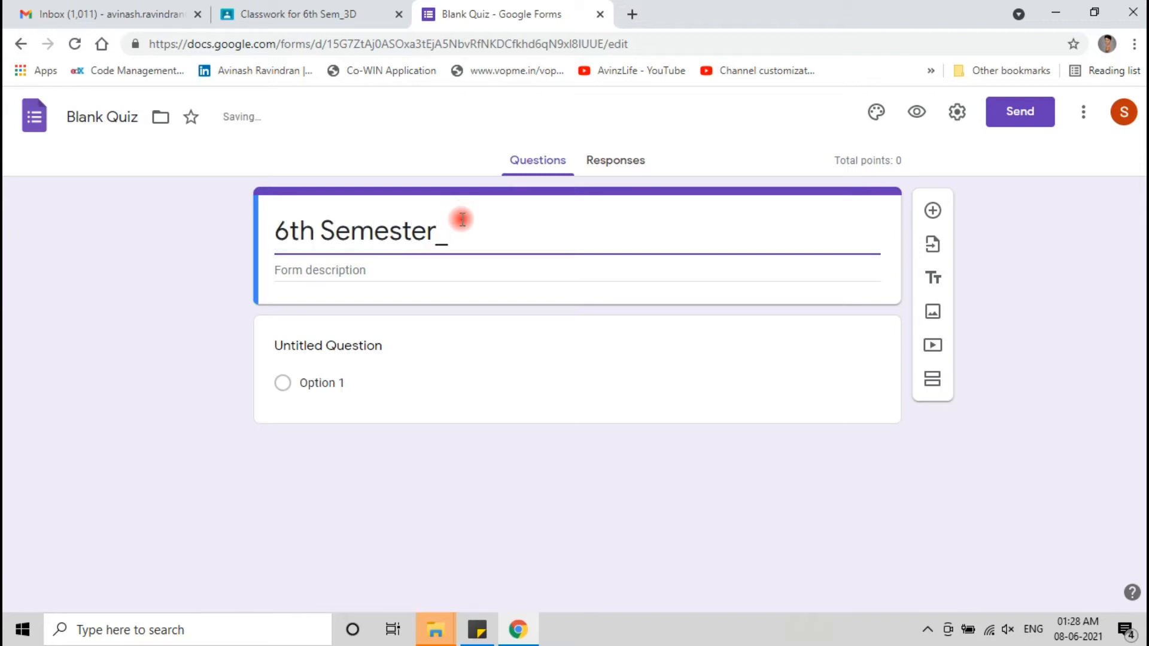
key("BackSpace")
type("Animation")
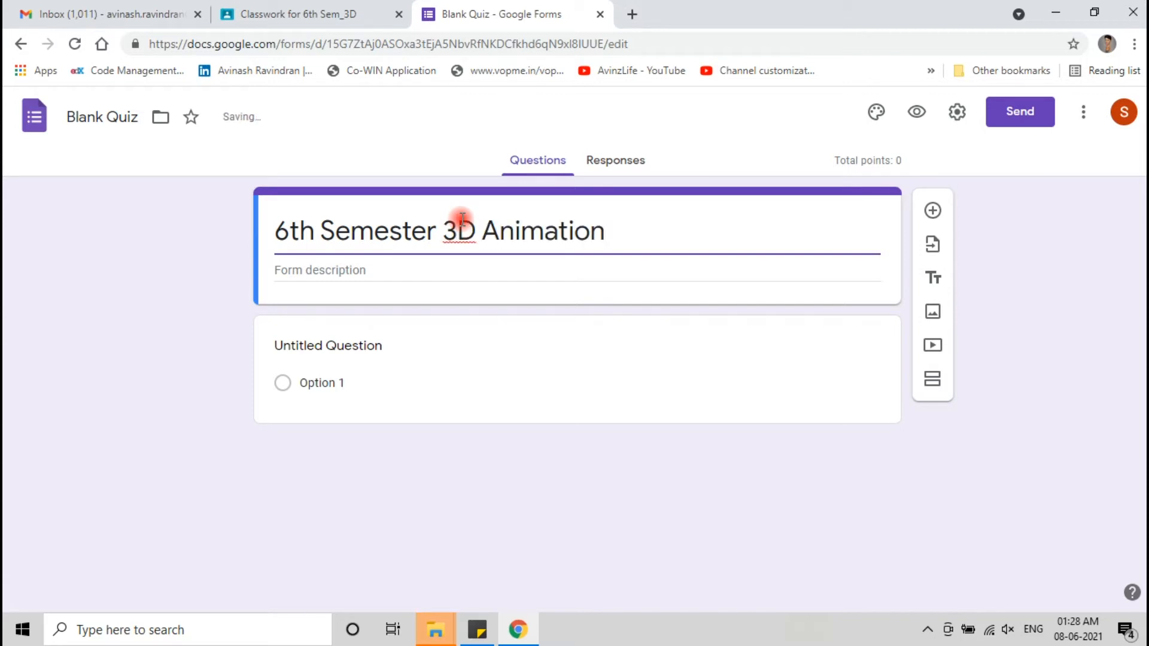
- Set the form description to 'May 2021' and add a second section
left_click(328, 266)
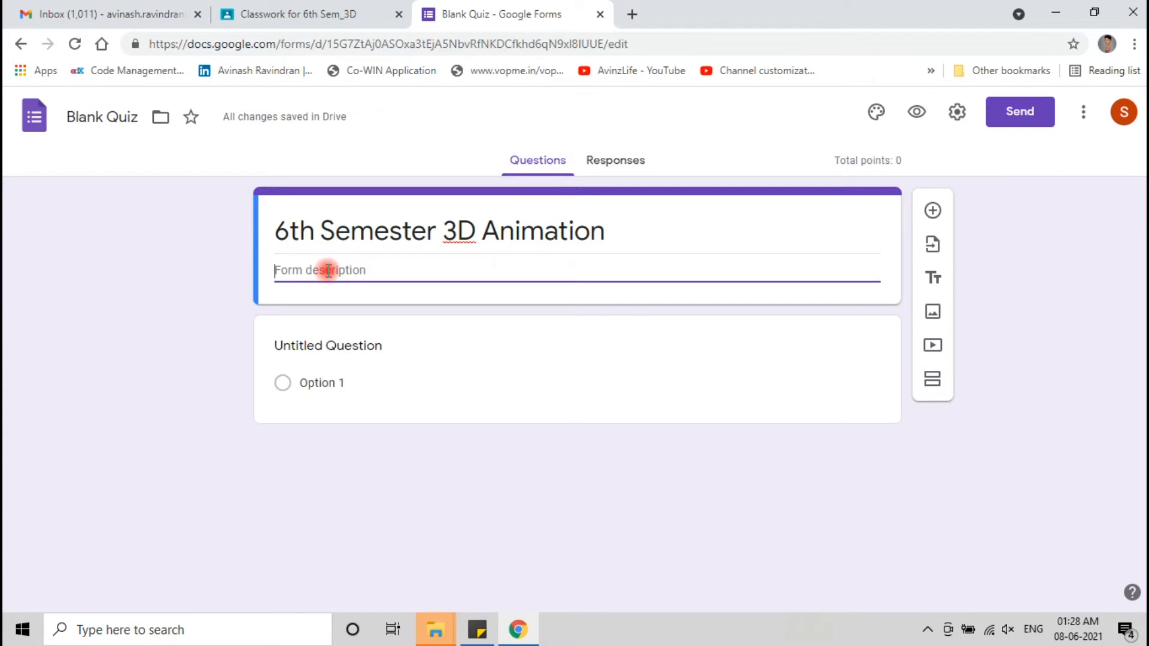
type("May 2021")
left_click(1050, 310)
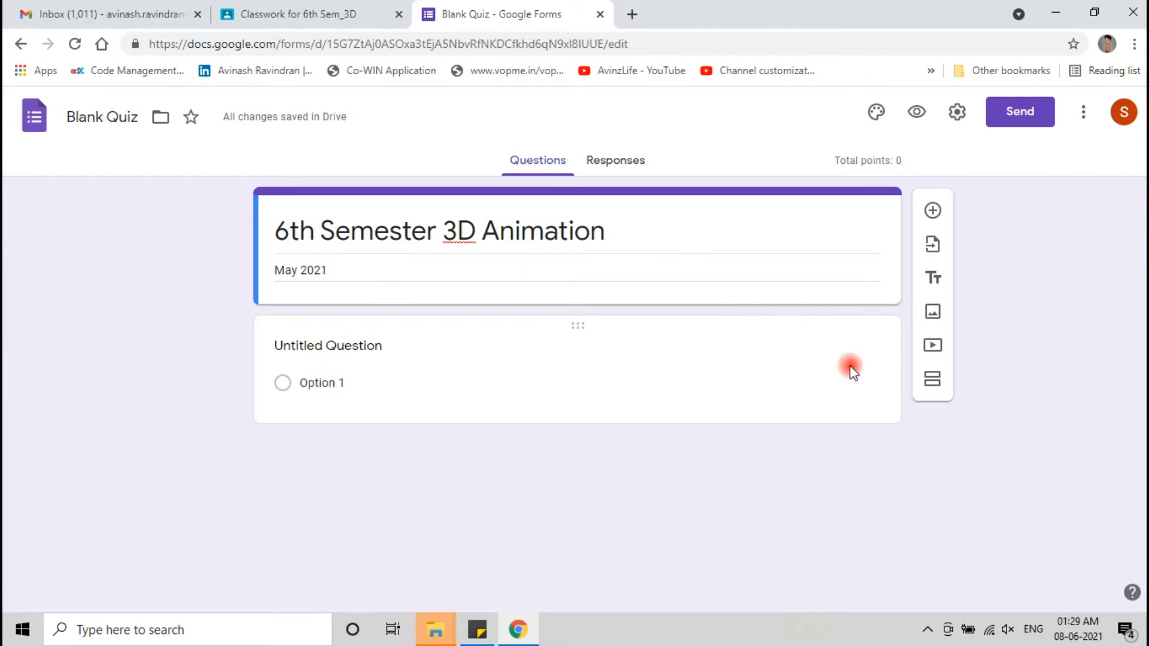
left_click(938, 393)
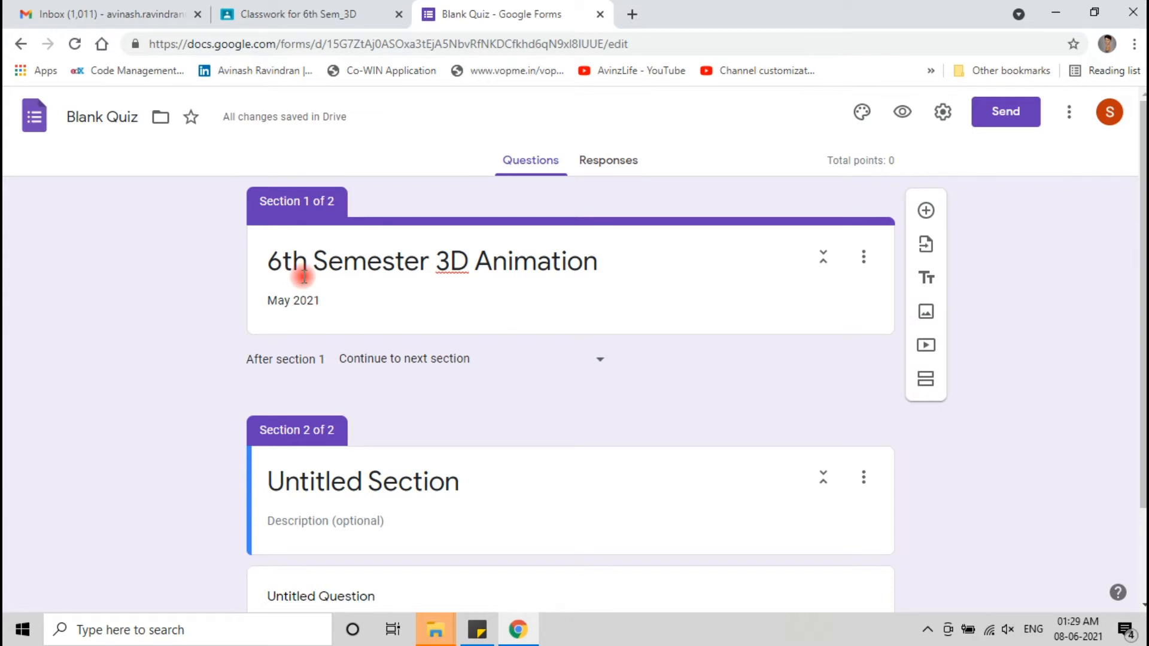
- Insert a blank multiple-choice question right under the quiz title card in section 1
scroll(304, 276, "down", 2)
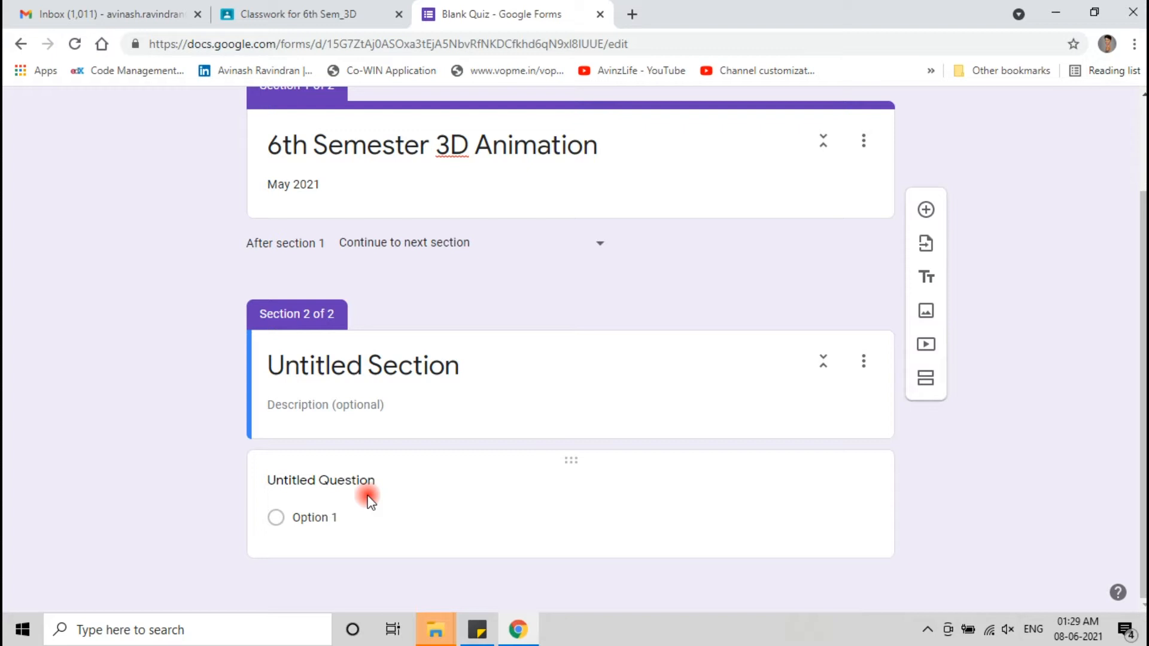
scroll(185, 246, "up", 2)
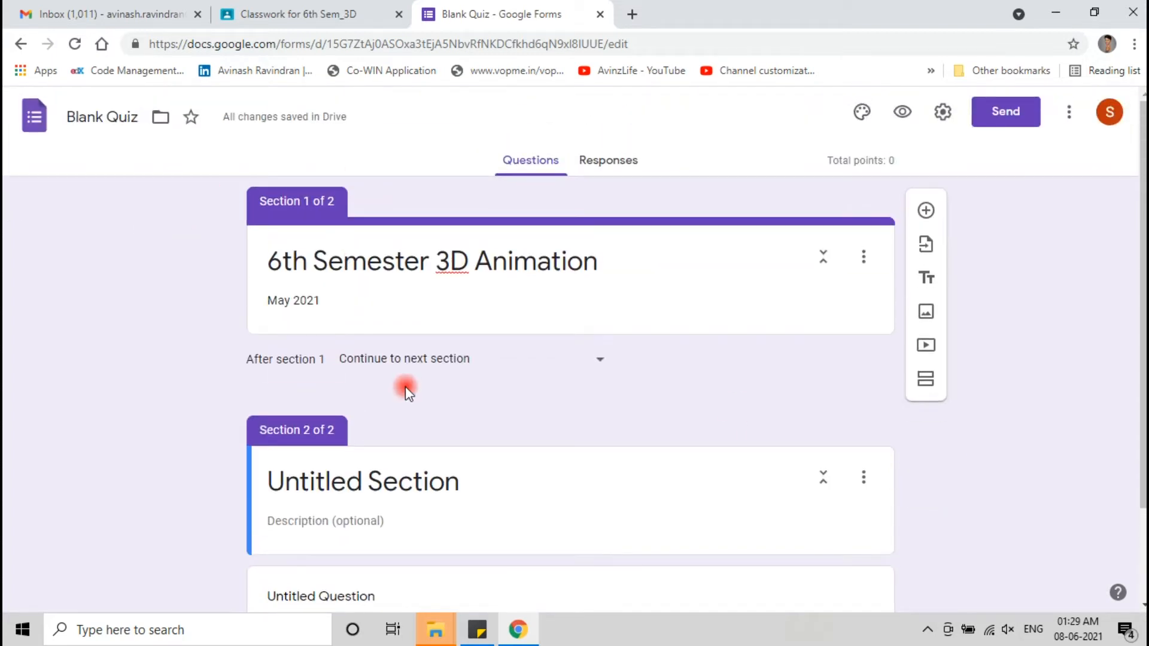
scroll(506, 487, "down", 2)
left_click(564, 402)
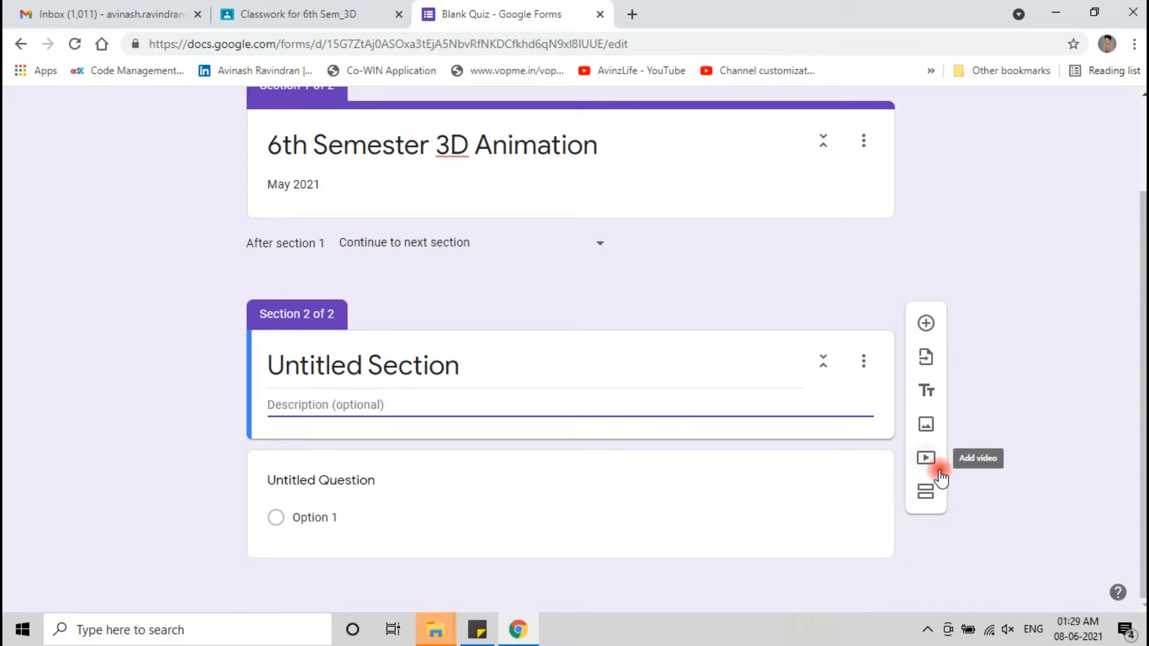
scroll(941, 478, "up", 2)
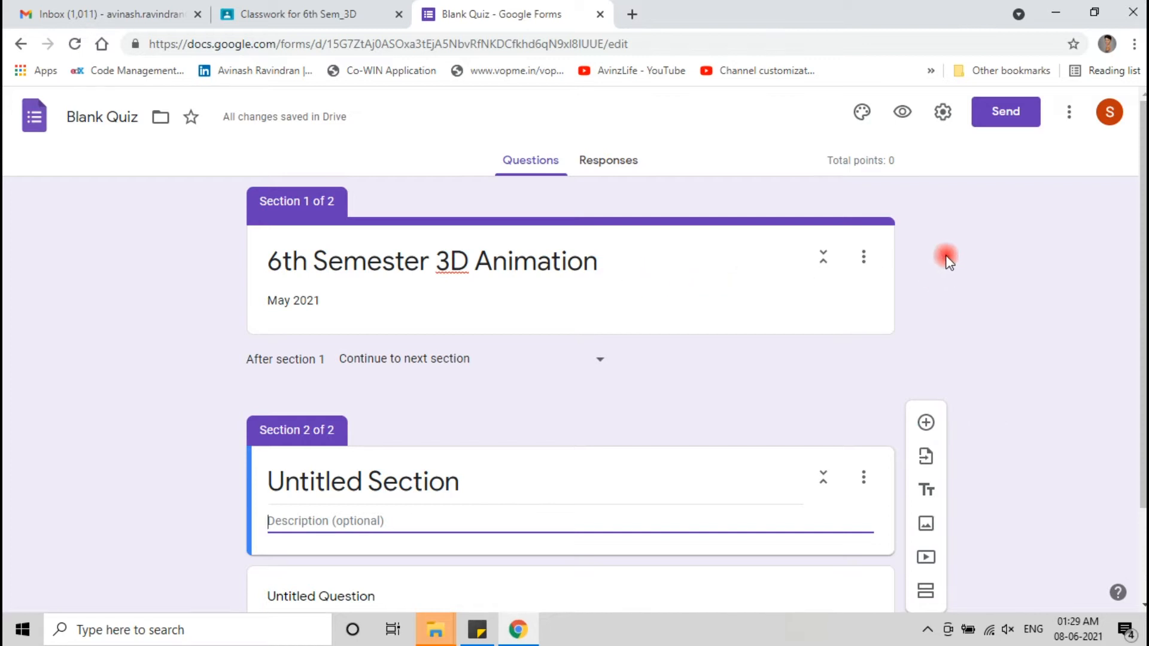
left_click(760, 318)
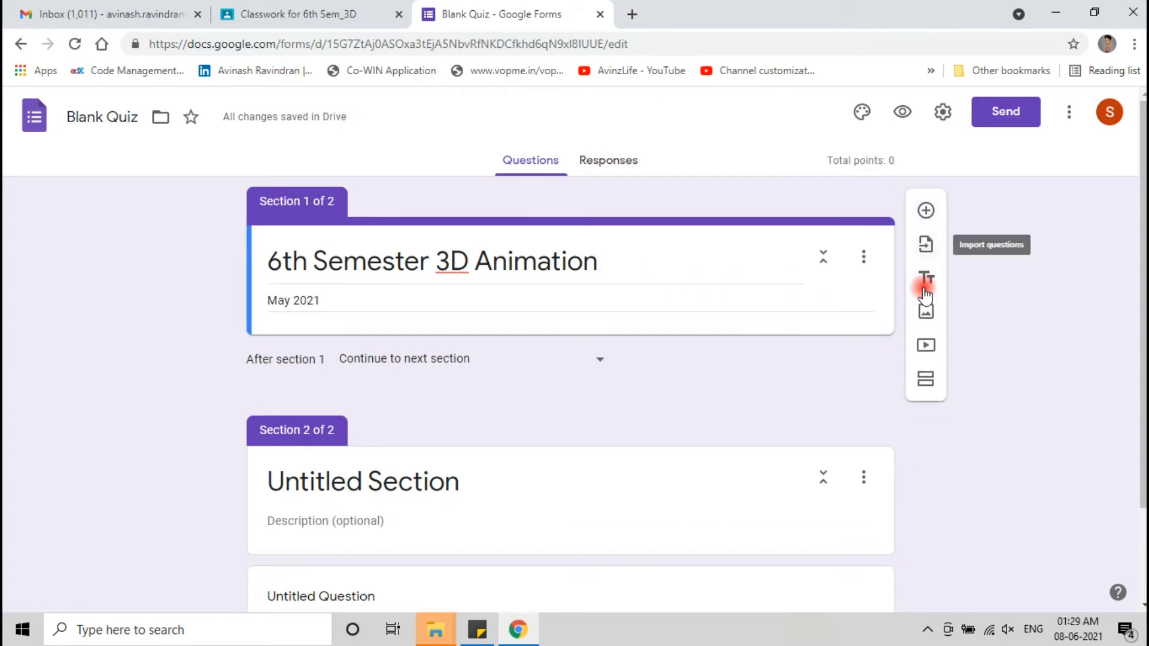
left_click(927, 210)
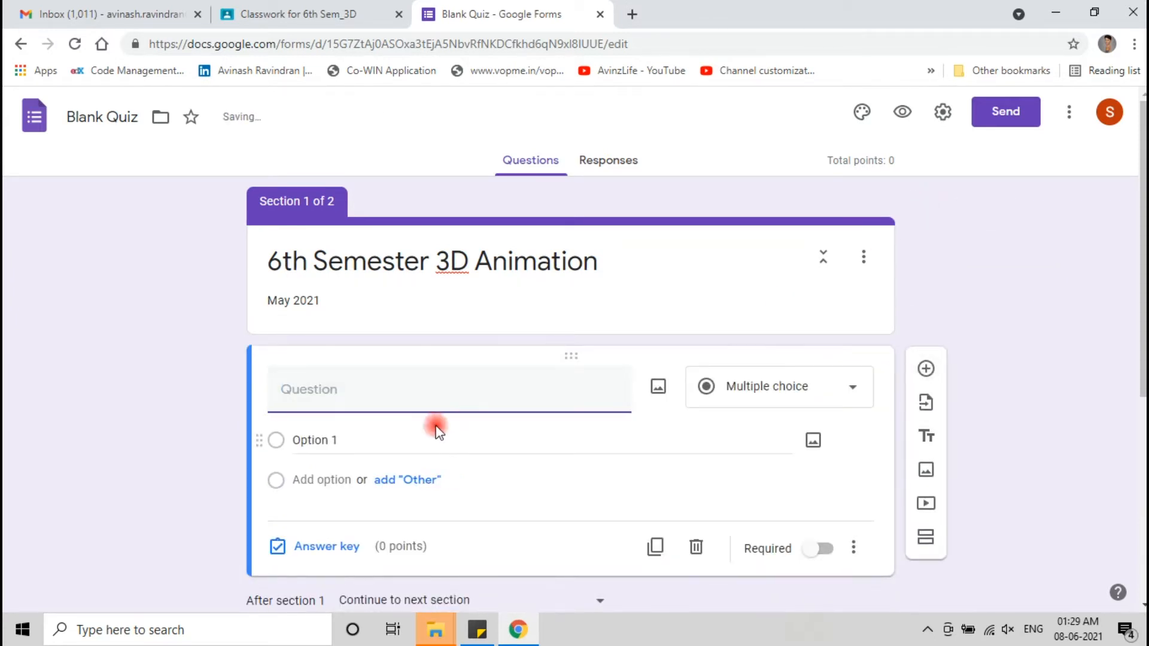
- Turn the new question into a required short-answer question titled 'Student Name'
left_click(804, 386)
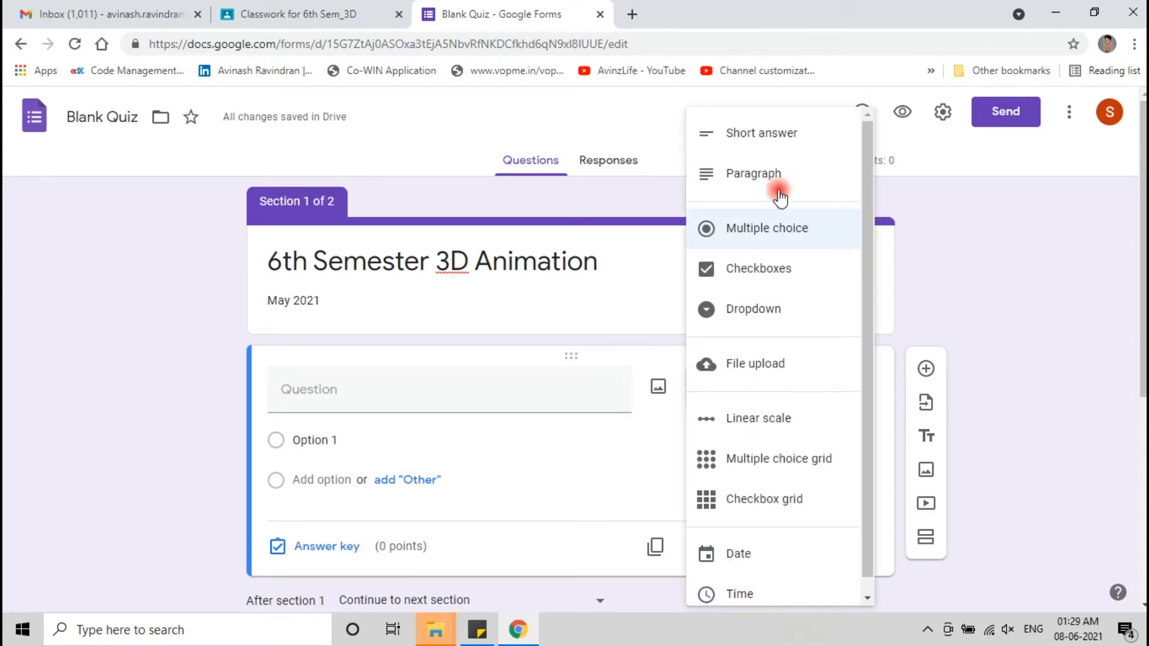
left_click(777, 146)
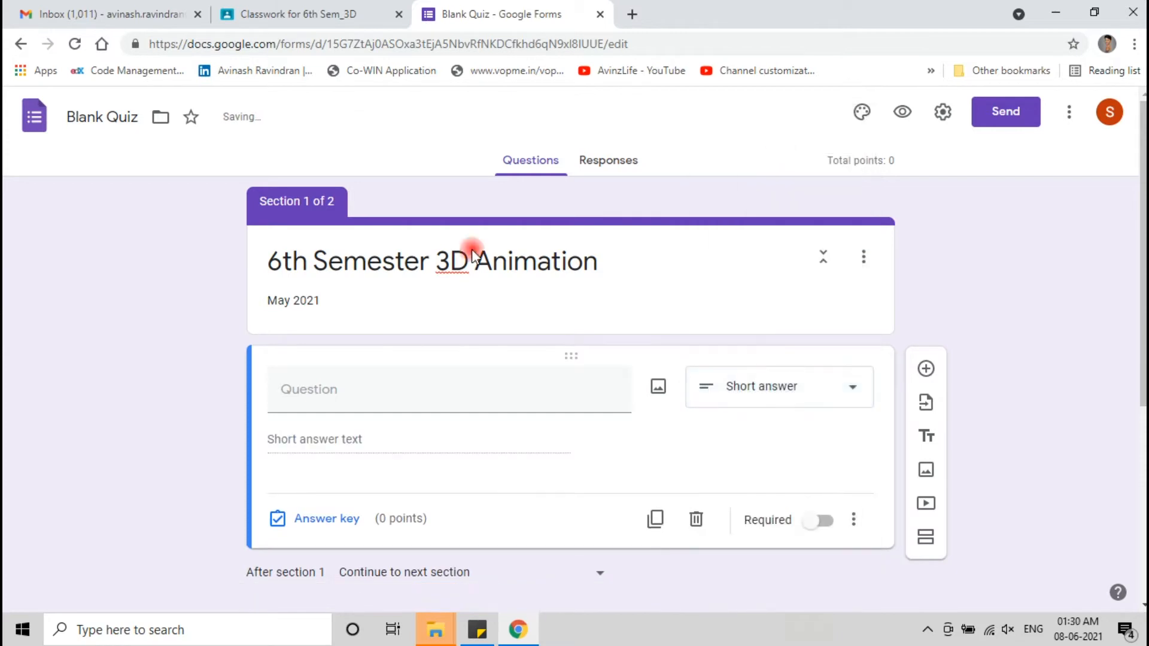
left_click(343, 395)
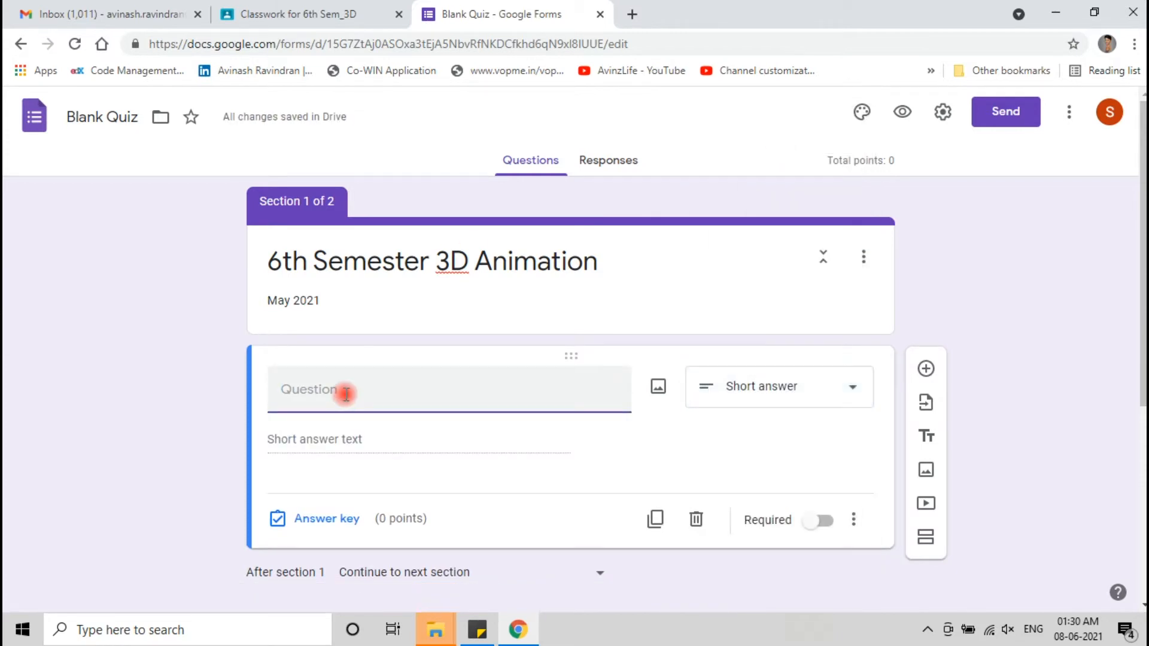
type("Students")
key("BackSpace")
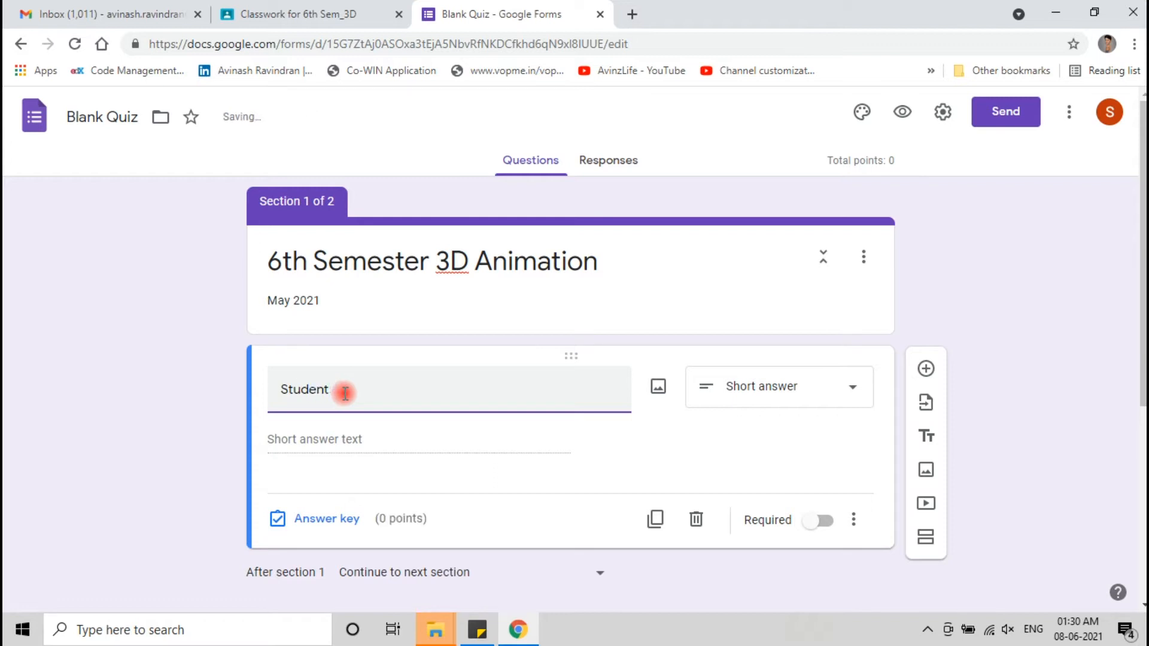
type("Name")
left_click(383, 469)
left_click(820, 522)
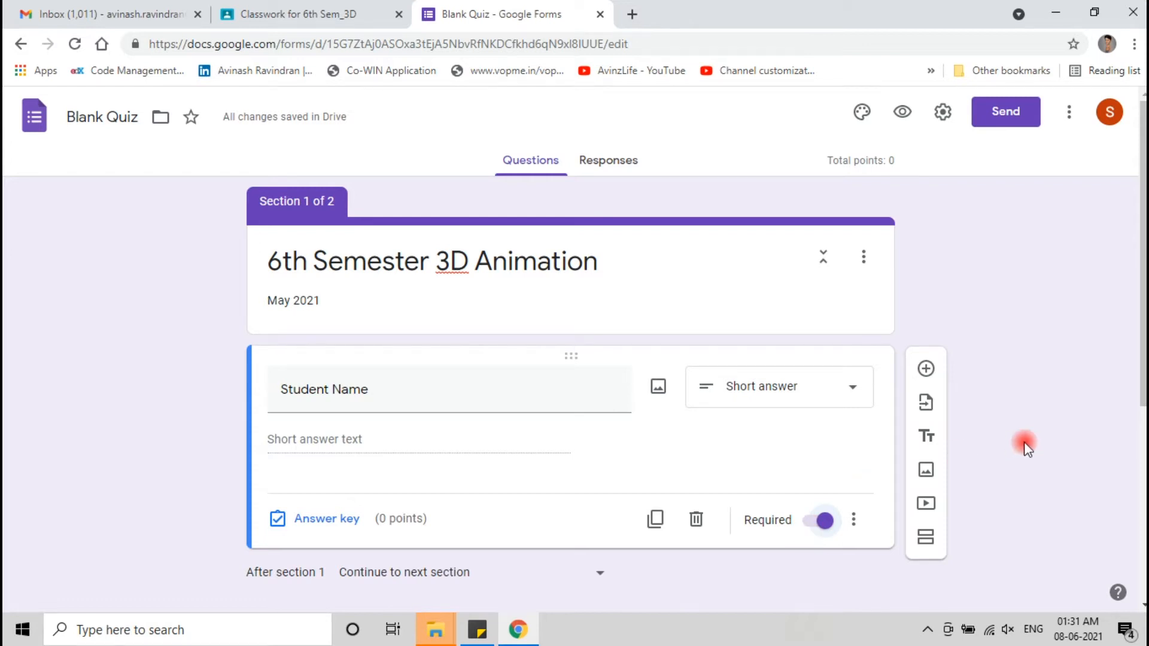
- Add a required short-answer question 'Register No.' below Student Name
scroll(1021, 407, "down", 1)
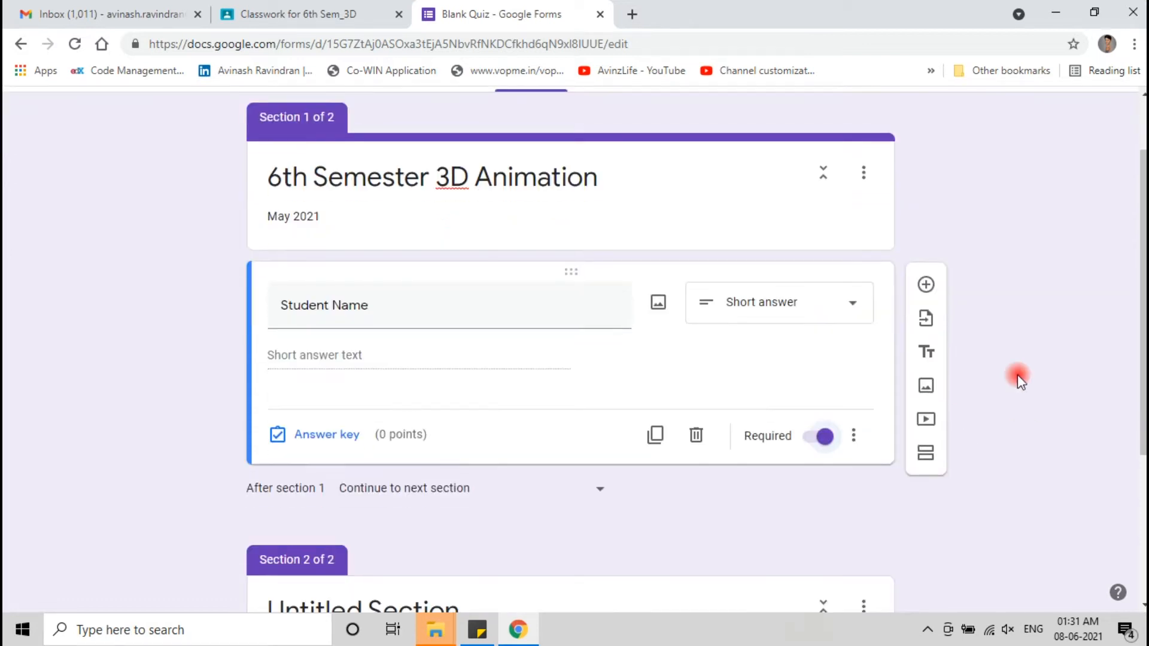
left_click(922, 285)
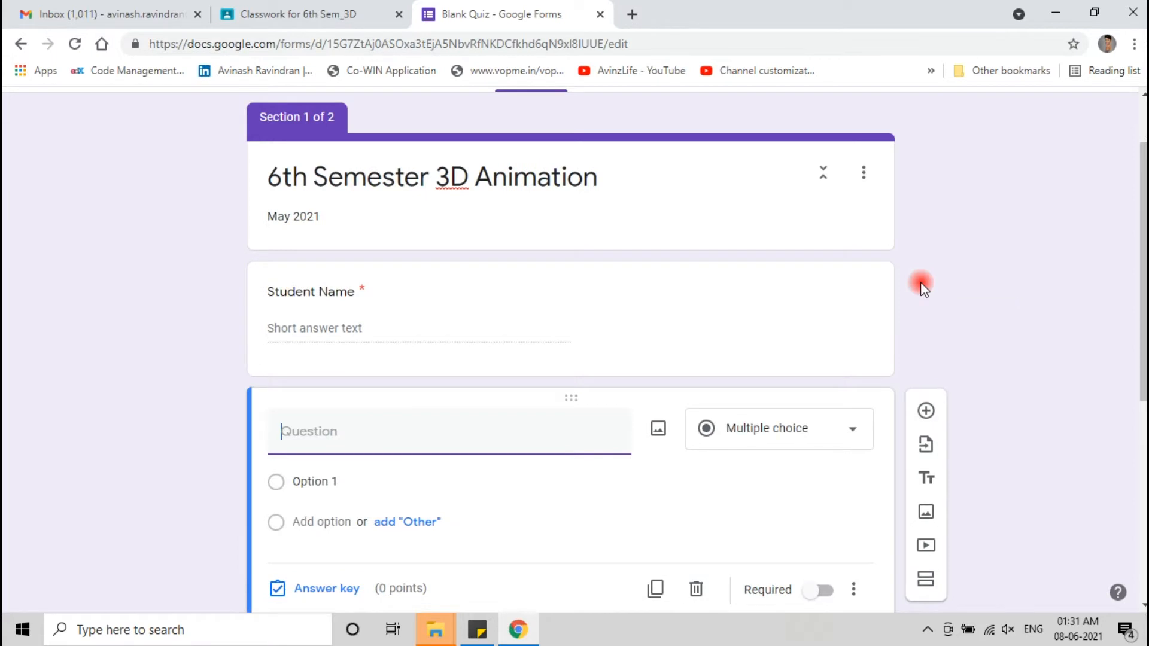
type("Register No.")
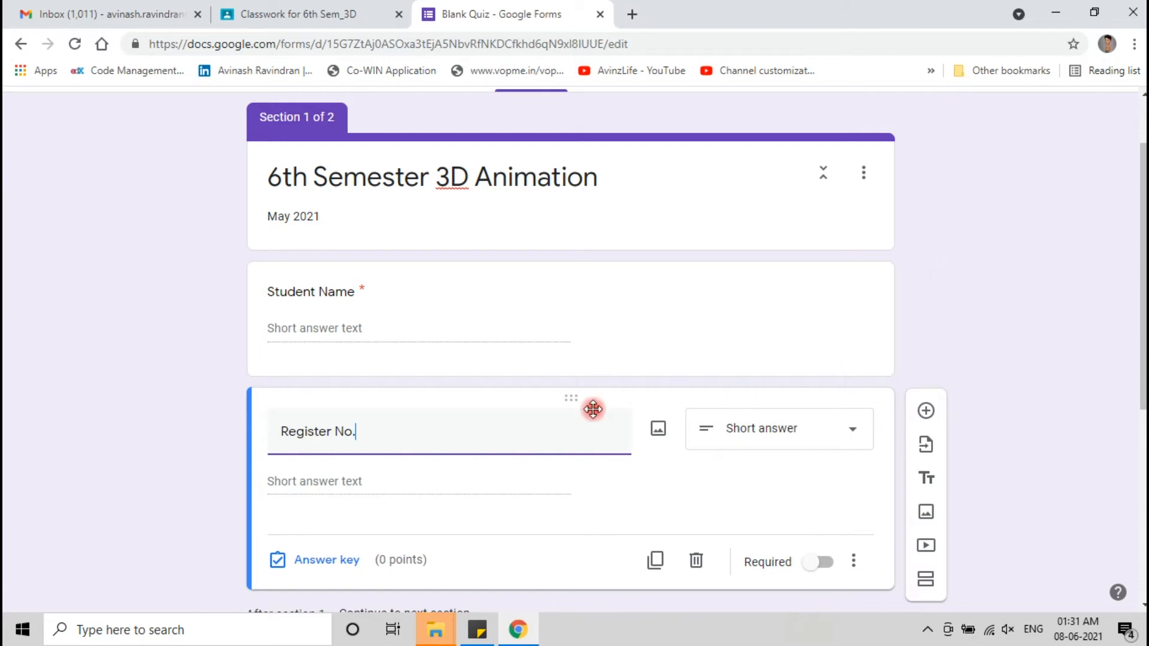
scroll(587, 449, "down", 2)
left_click(821, 479)
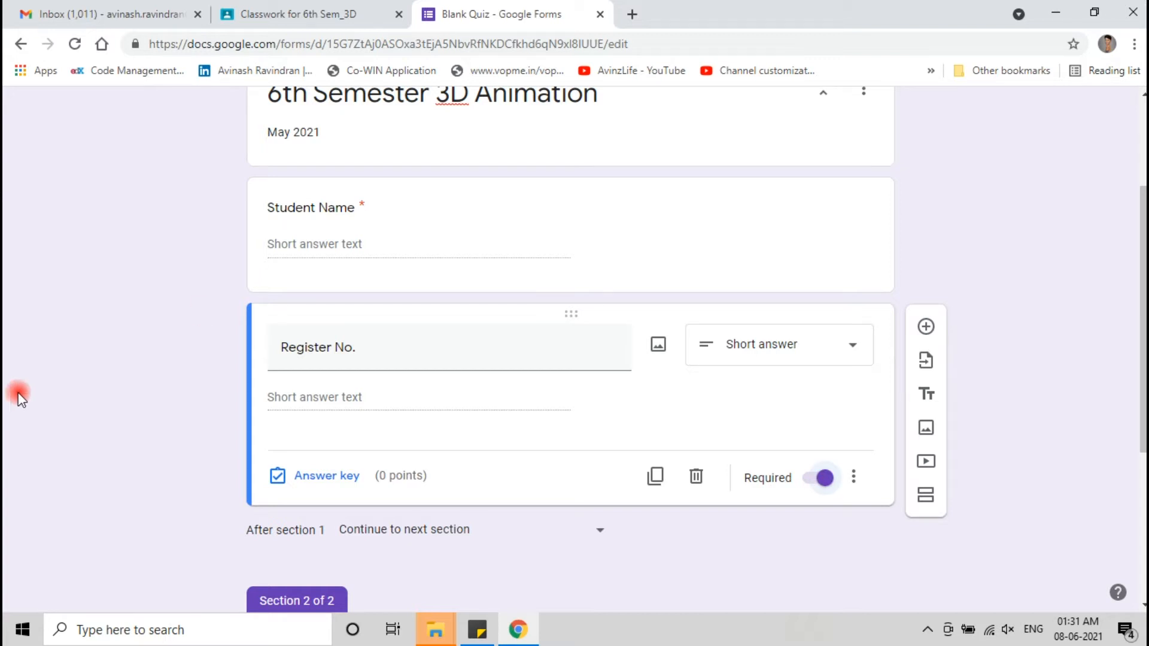
scroll(155, 426, "down", 3)
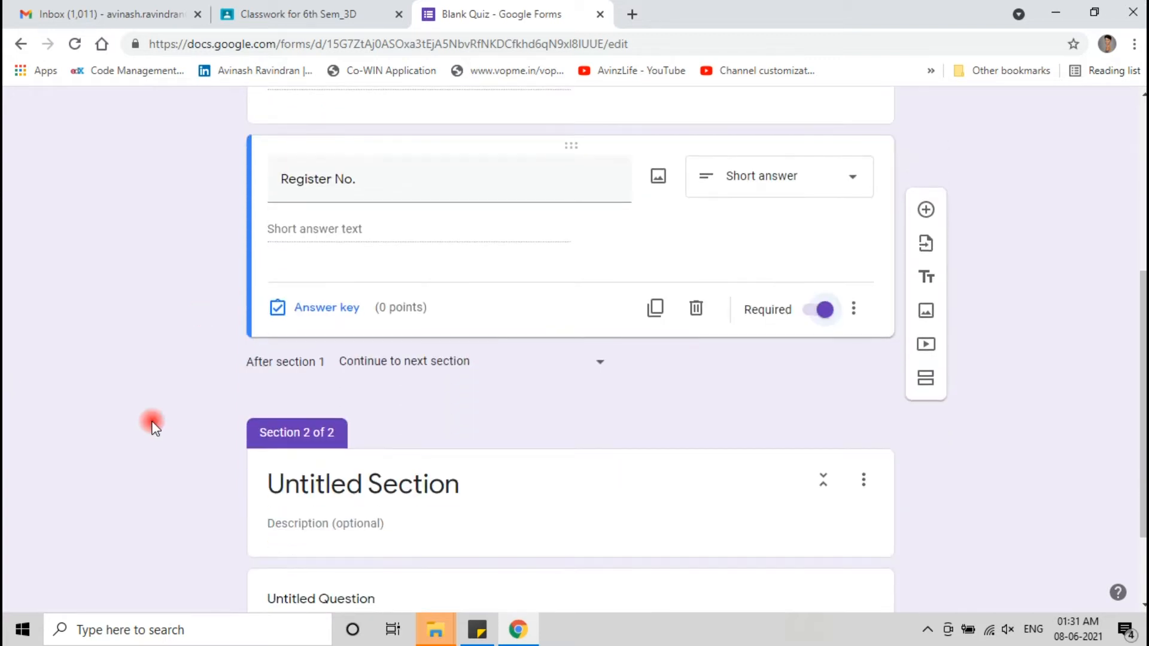
scroll(158, 422, "down", 2)
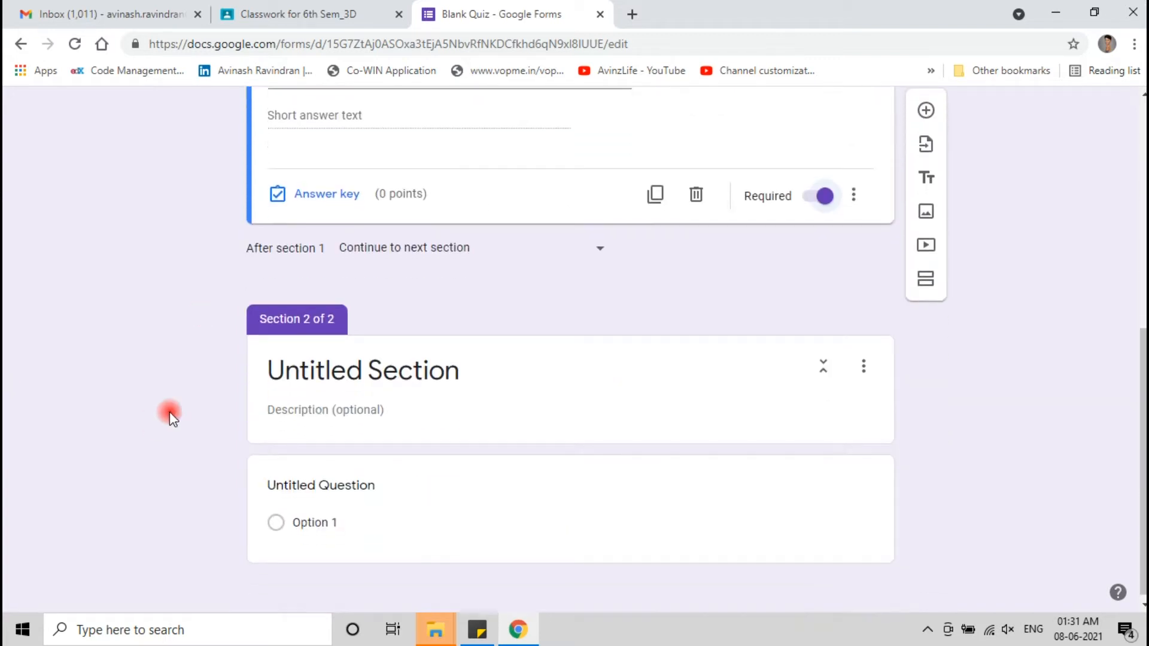
- Title Section 2 'Questions' and select its untitled question for editing
left_click(514, 391)
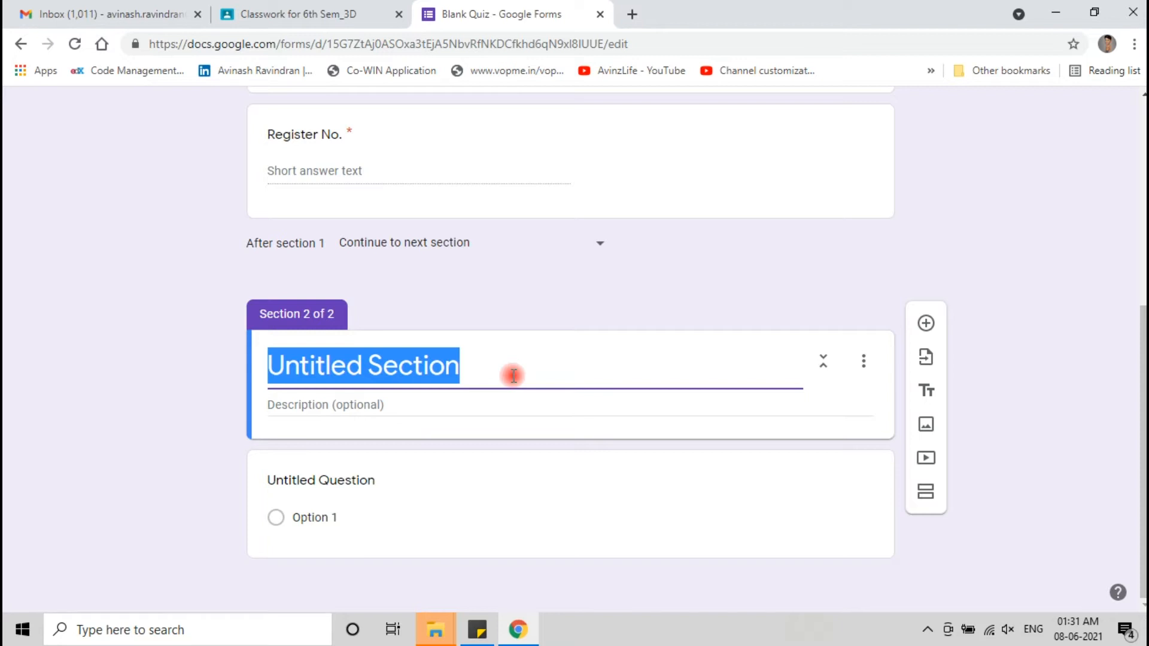
type("Ques")
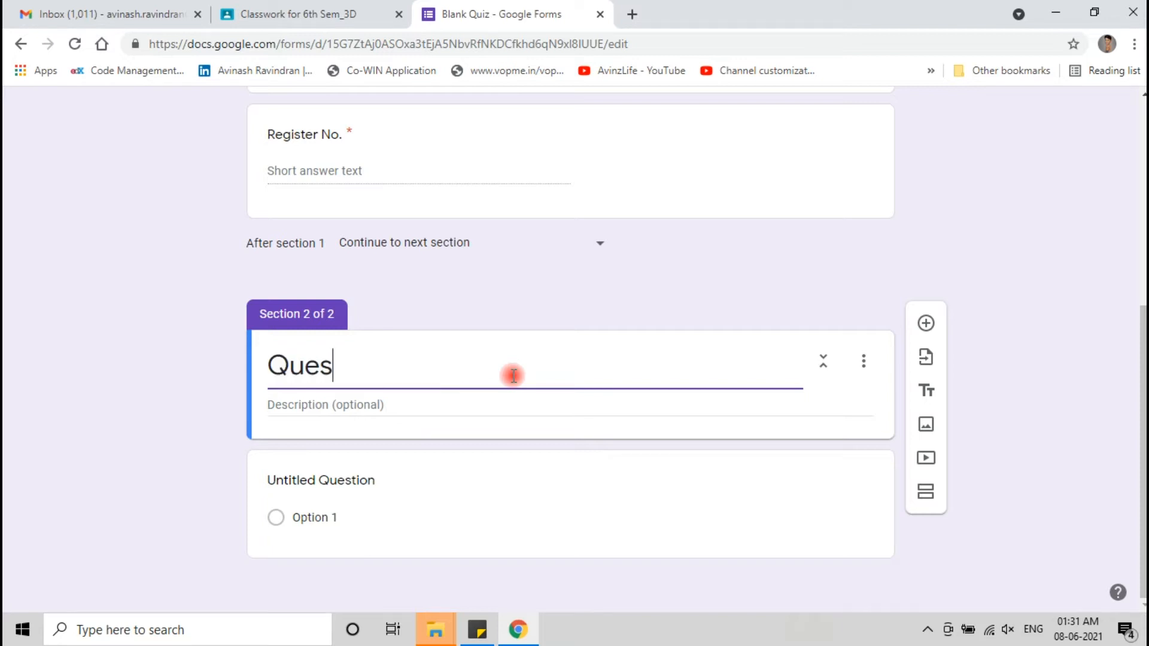
type("tions")
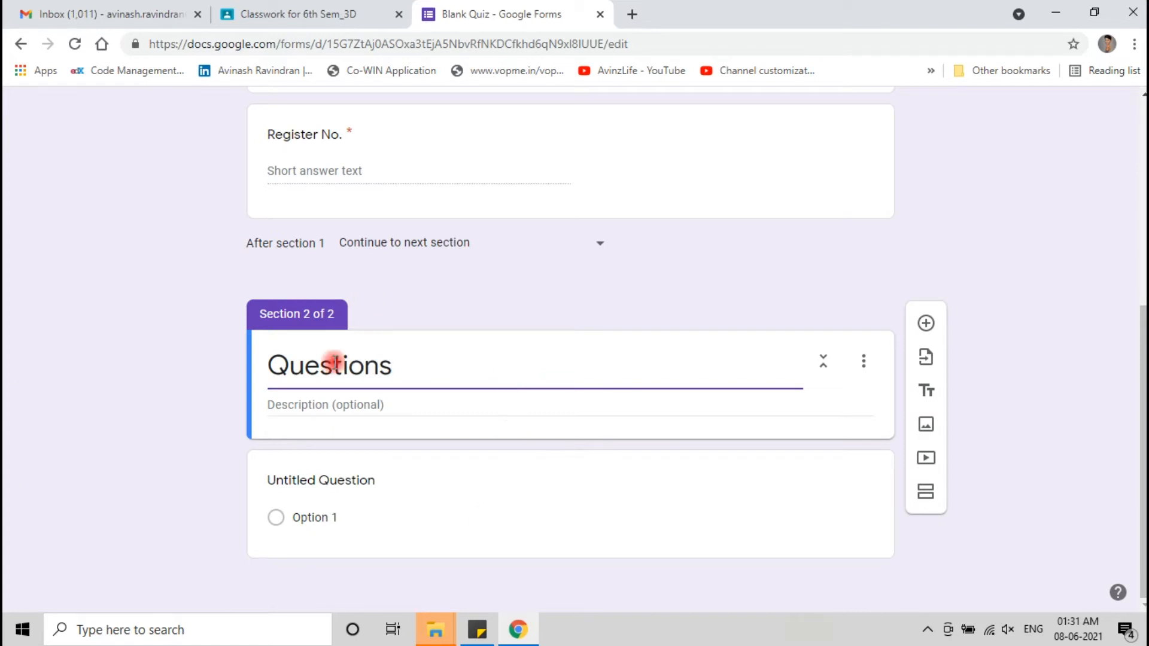
left_click(299, 403)
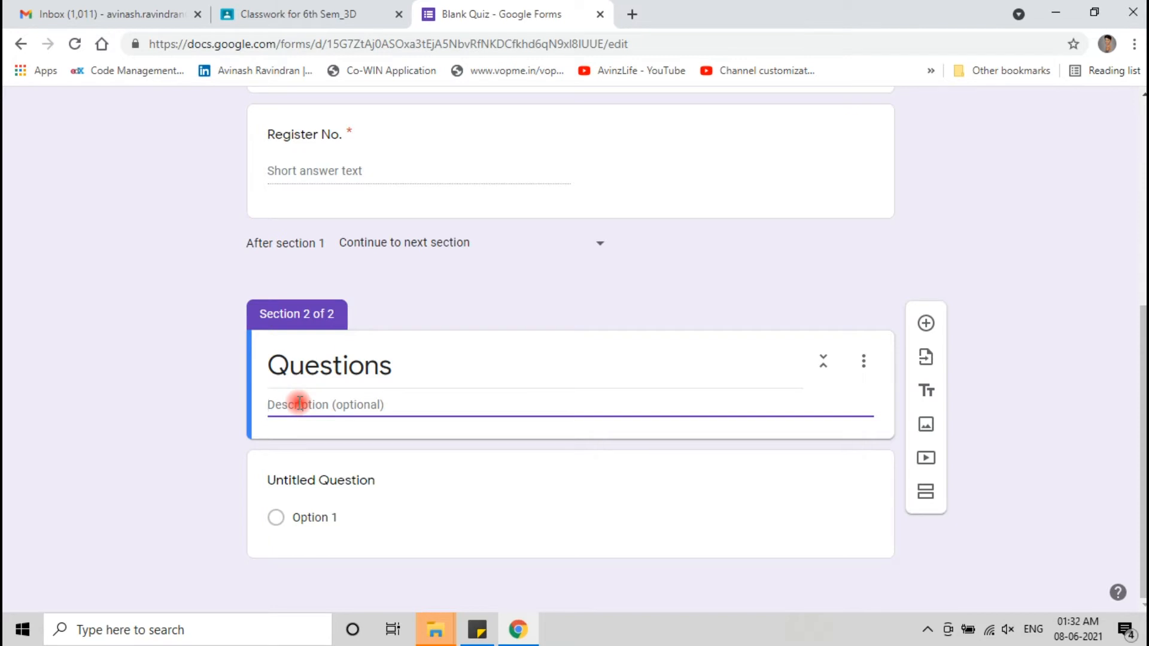
left_click(383, 490)
scroll(421, 479, "down", 2)
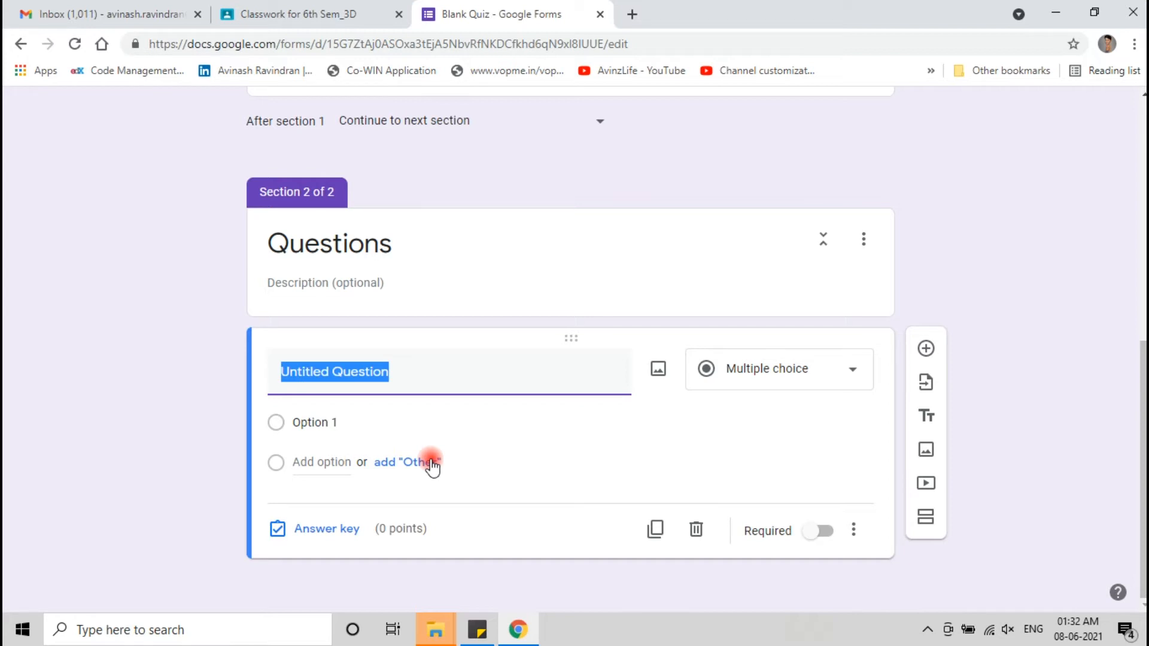
- Write 'Autodesk Maya is a ____ Application' with choices 2D, 3D, 4D and Other
type("Autodesk Maya is a ____ Application")
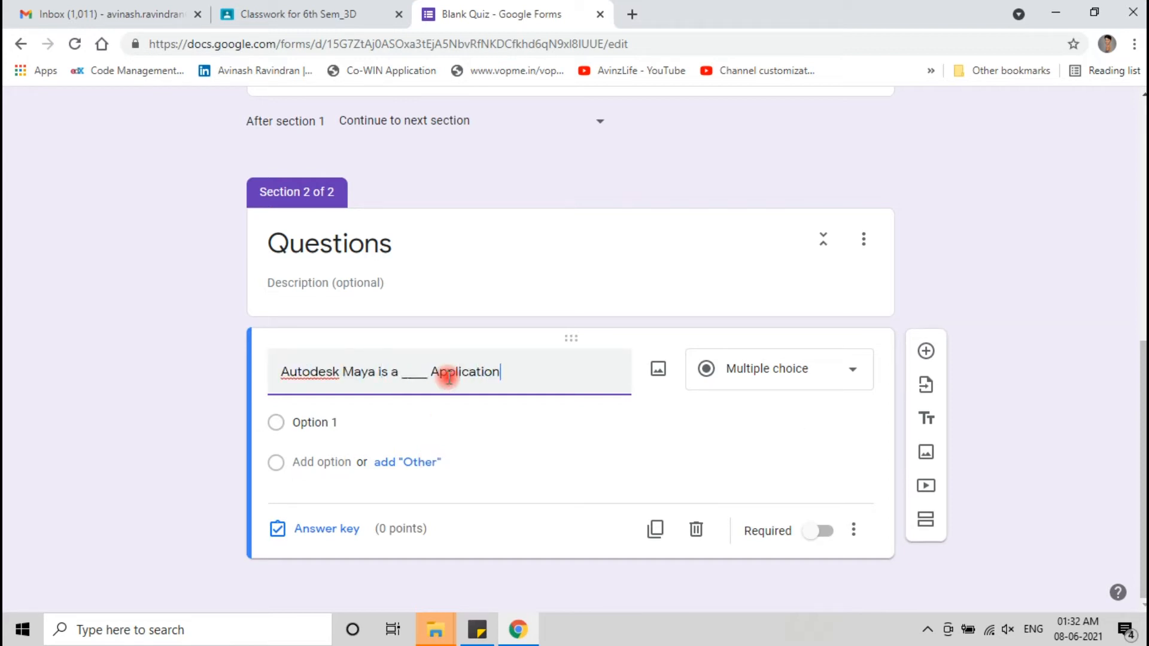
left_click(353, 421)
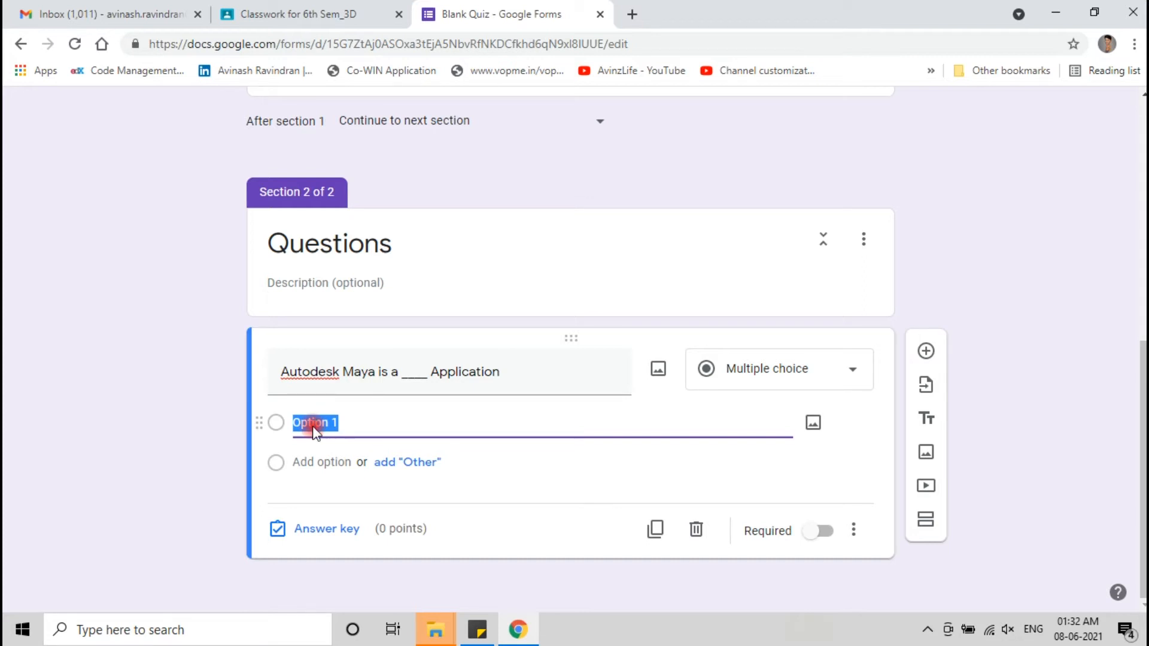
type("2D")
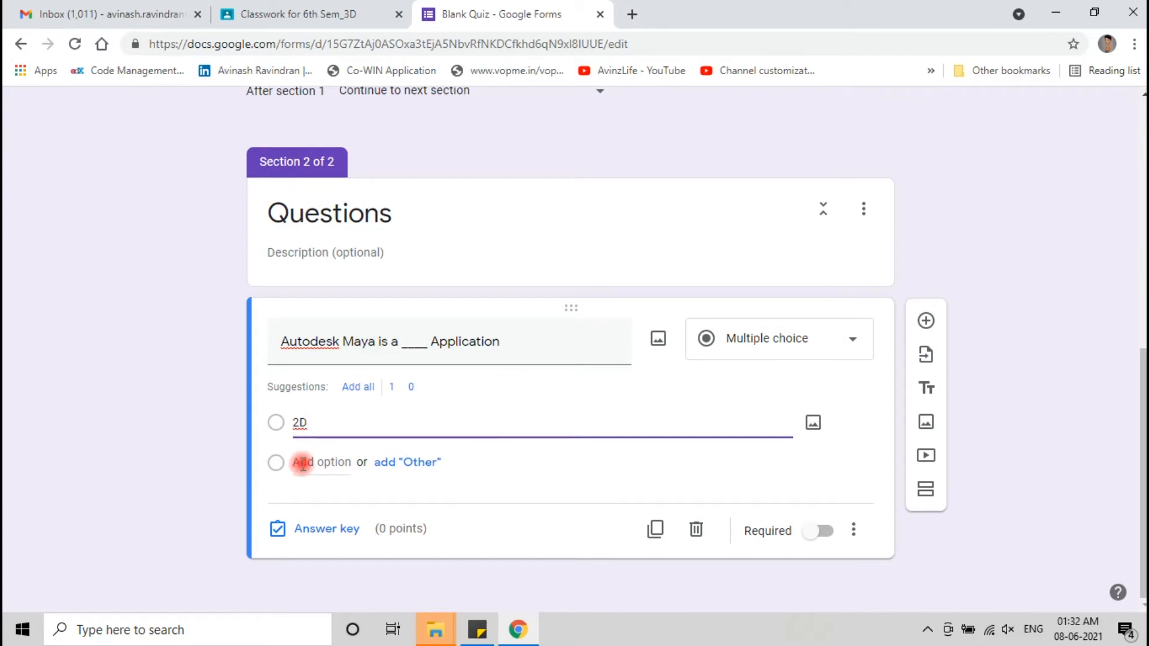
left_click(303, 463)
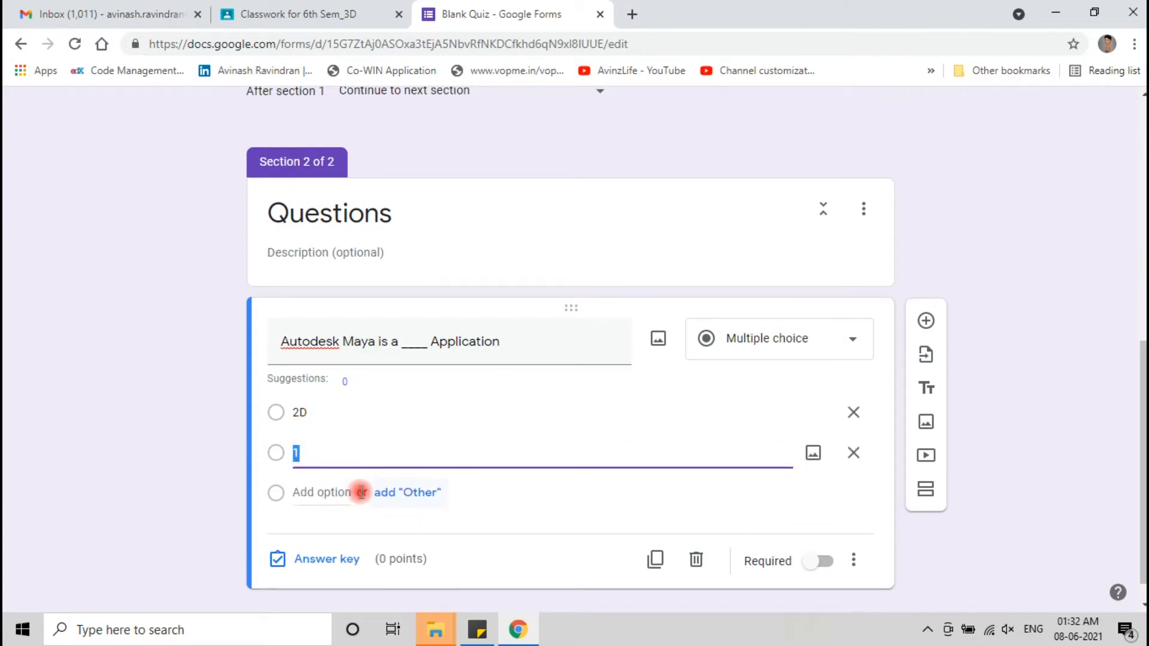
type("3D")
left_click(306, 493)
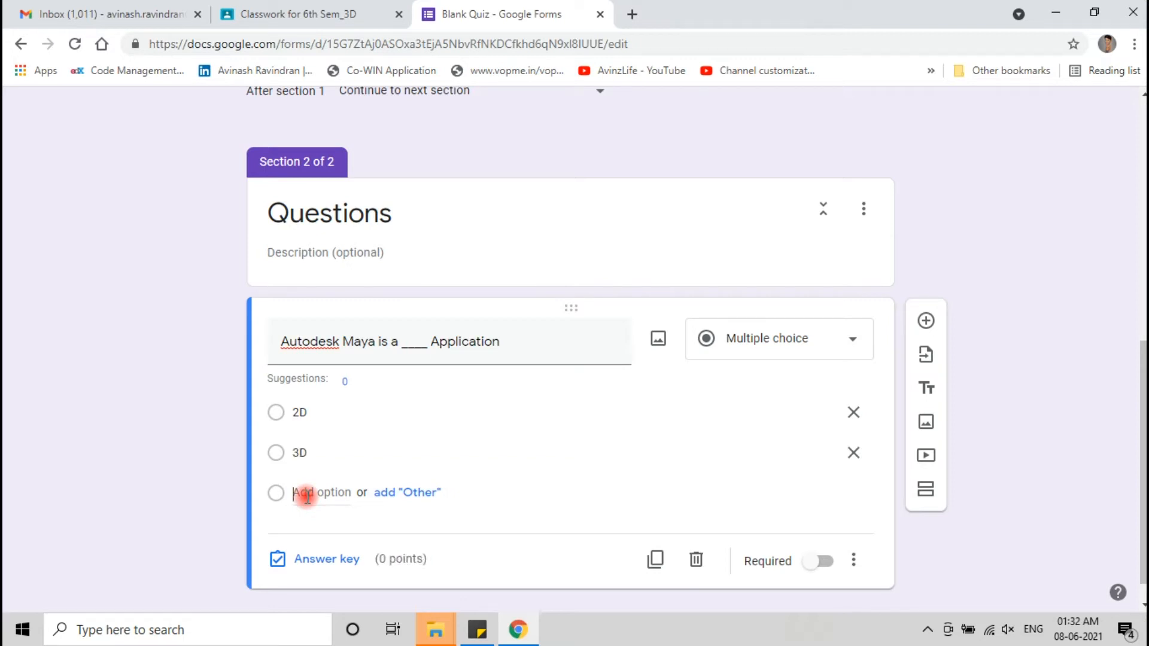
type("4D")
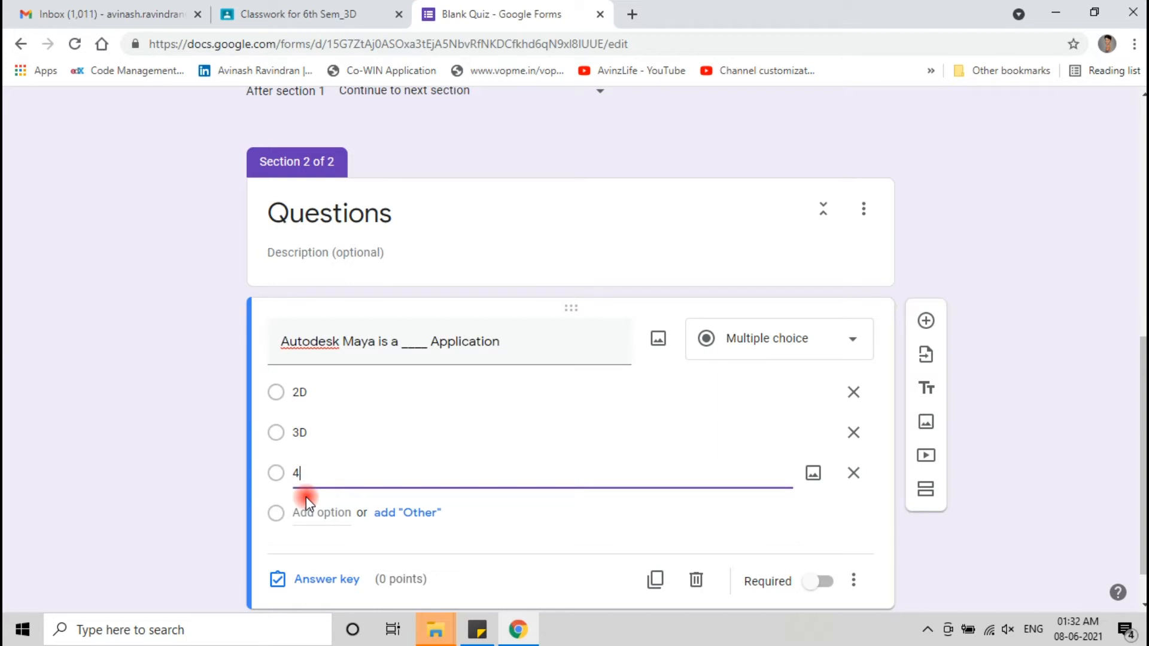
left_click(421, 523)
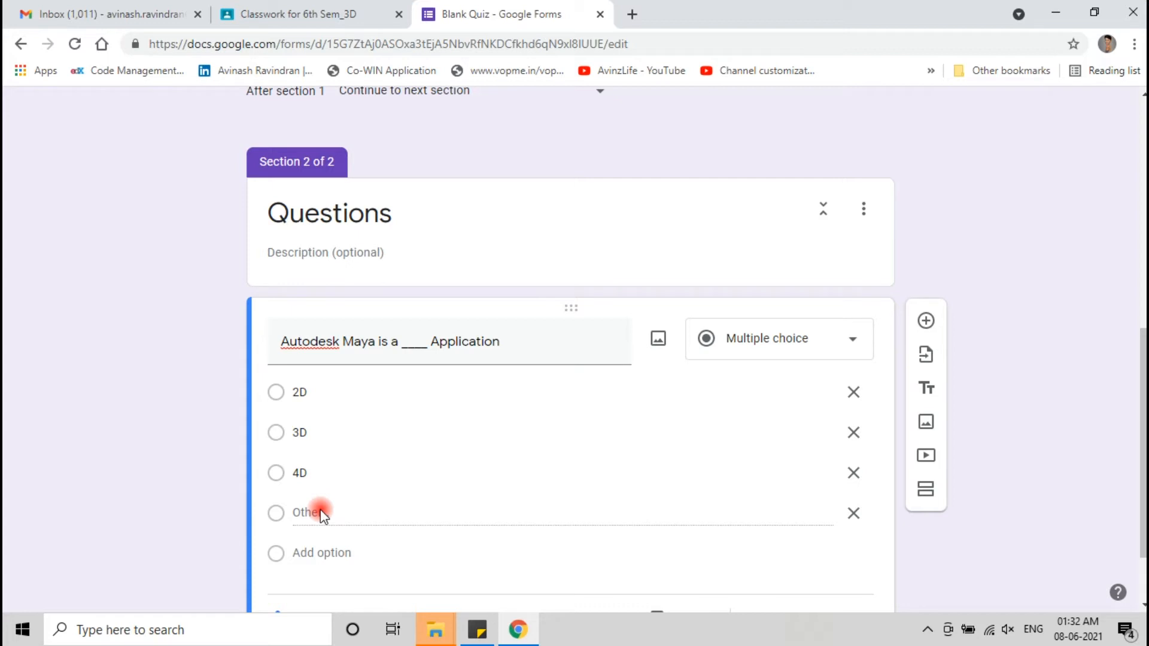
scroll(577, 369, "down", 2)
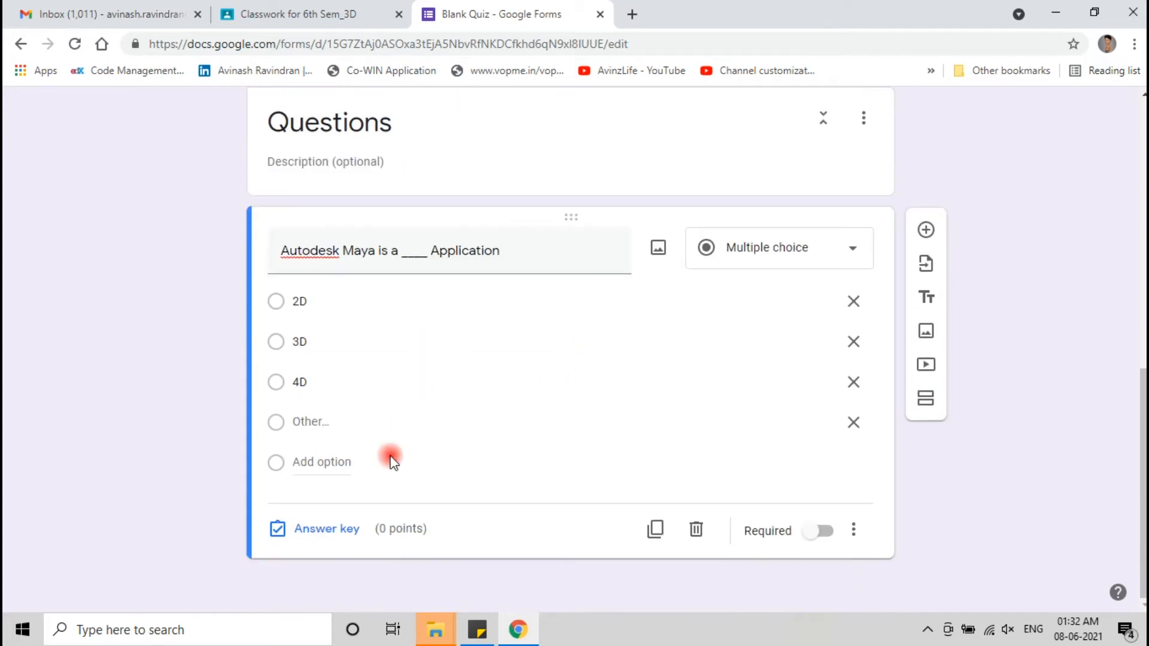
left_click(330, 530)
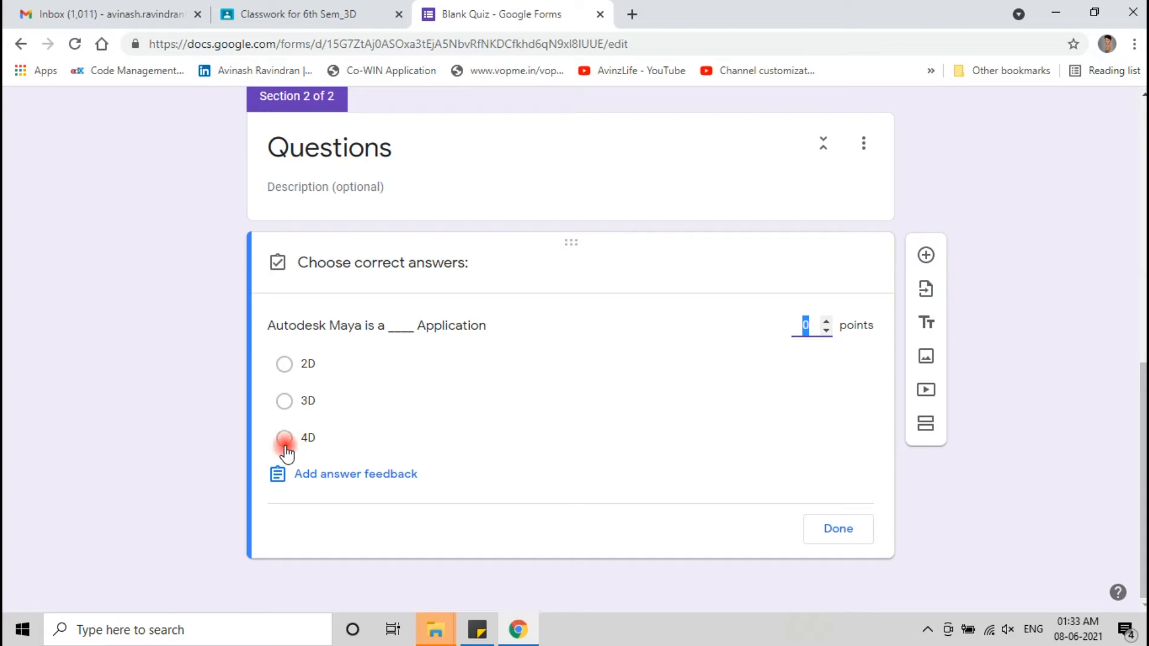
- Key 3D as the correct answer for 1 point and make the Maya question required
left_click(284, 402)
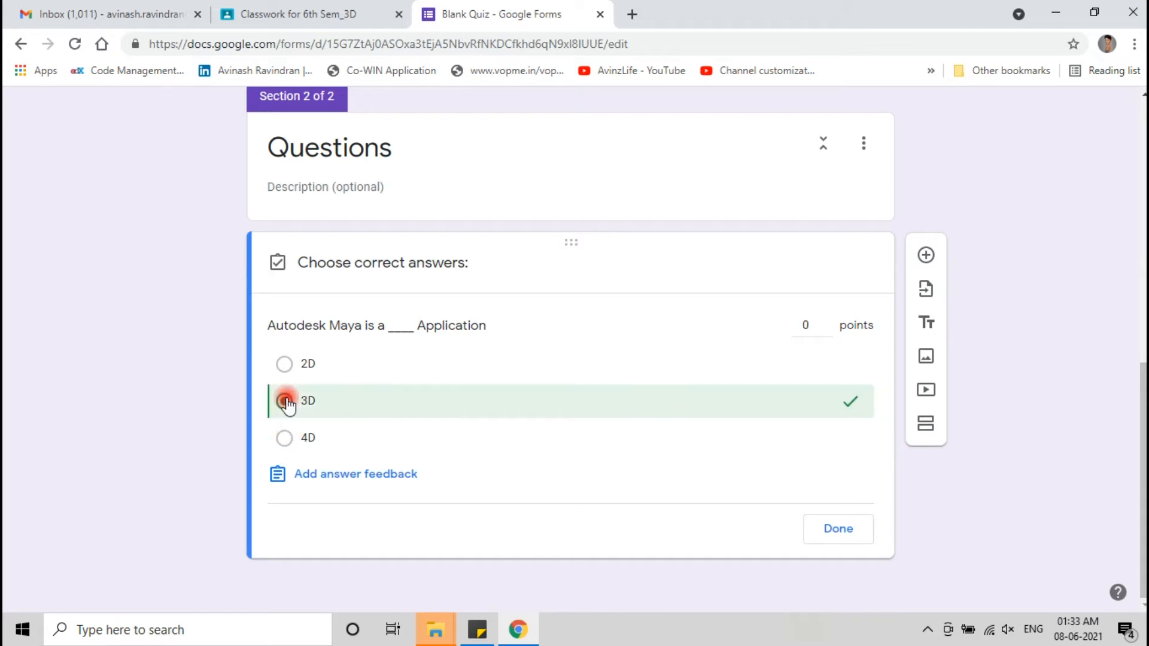
left_click(825, 323)
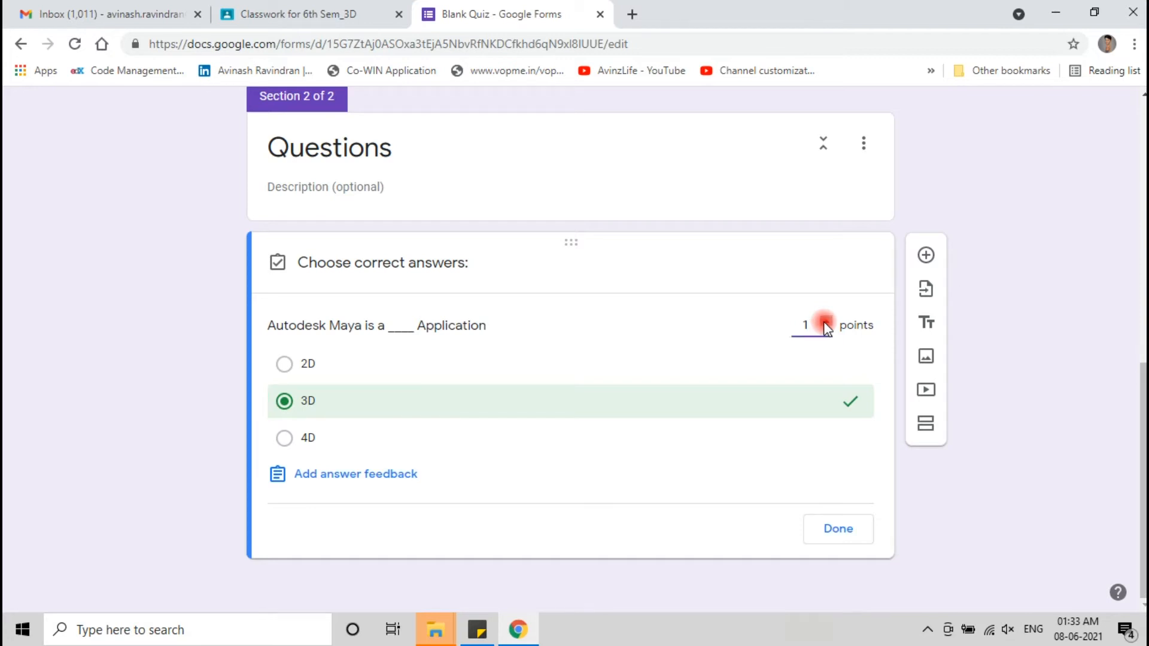
left_click(852, 529)
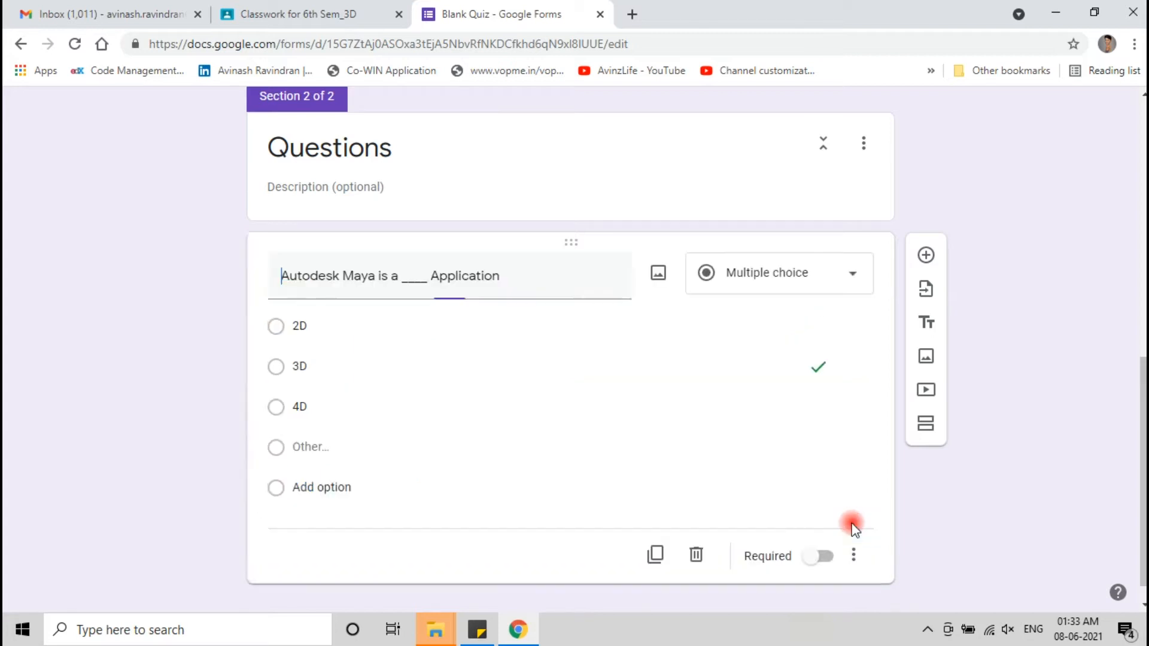
scroll(65, 368, "down", 1)
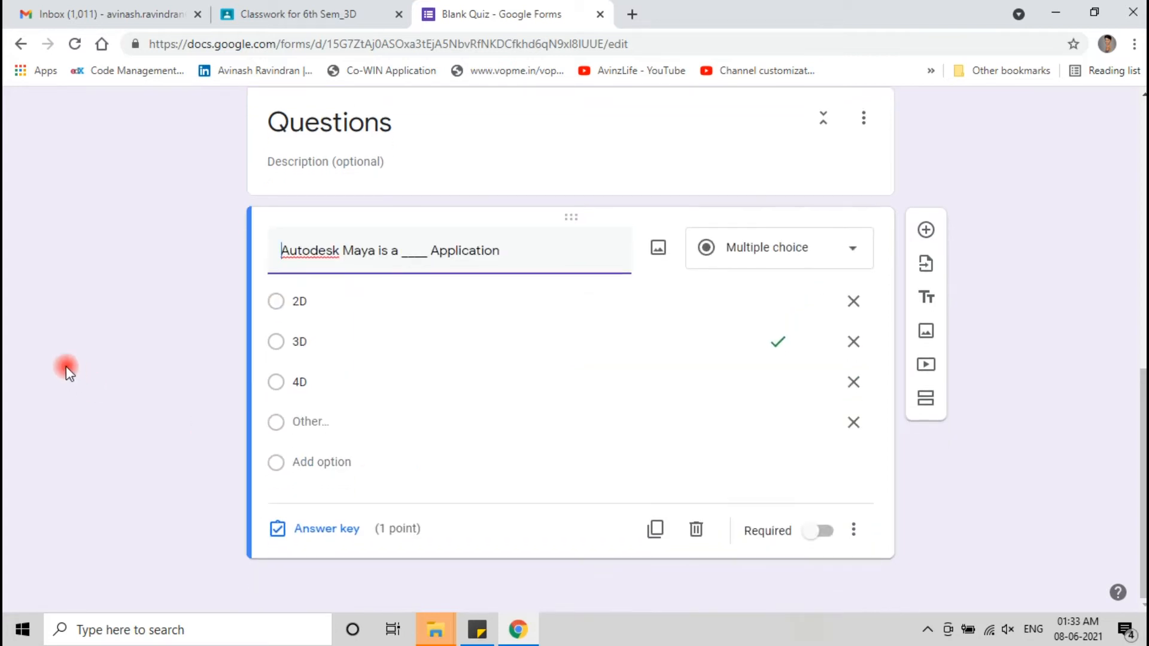
left_click(833, 541)
left_click(827, 535)
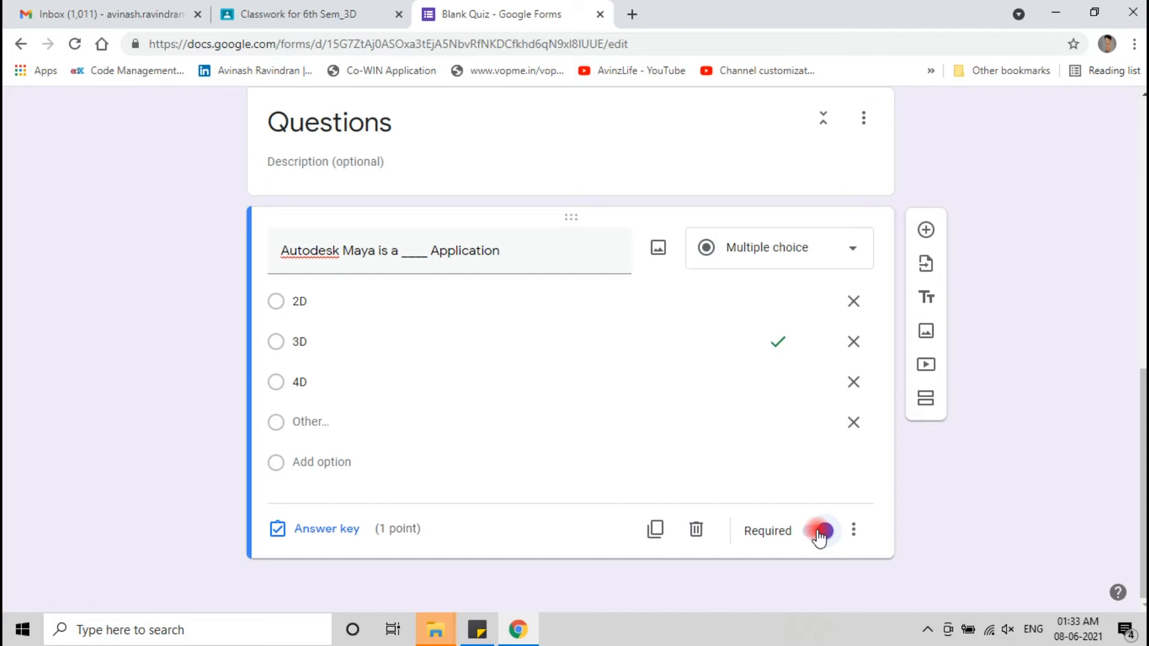
scroll(816, 531, "up", 12)
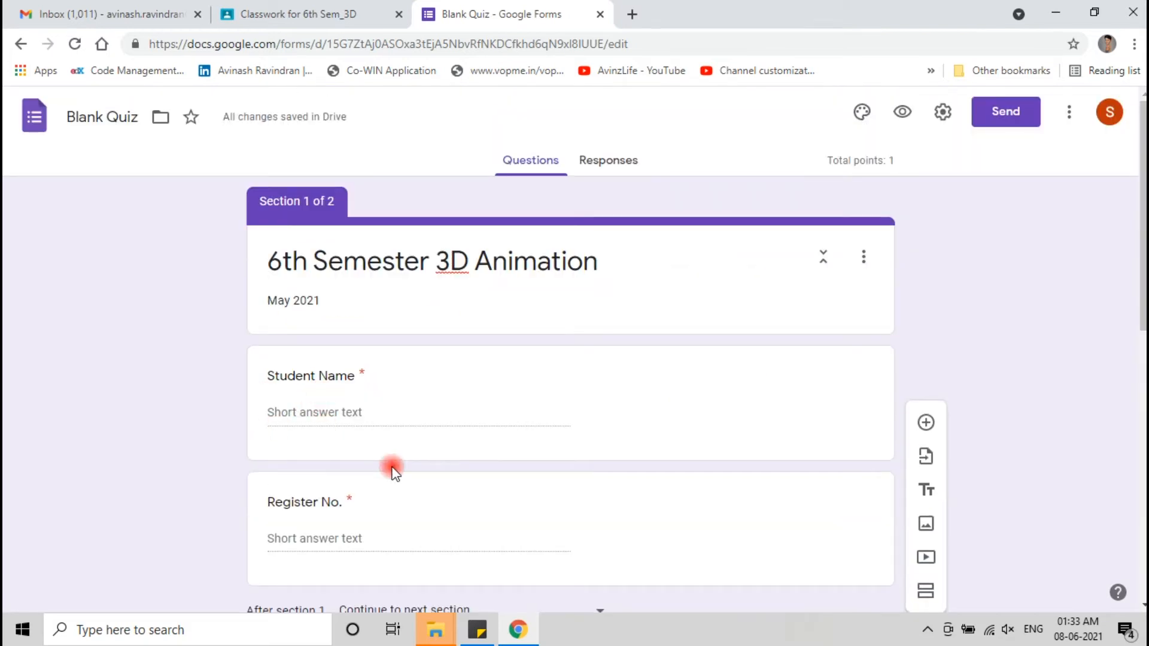
scroll(391, 468, "down", 1)
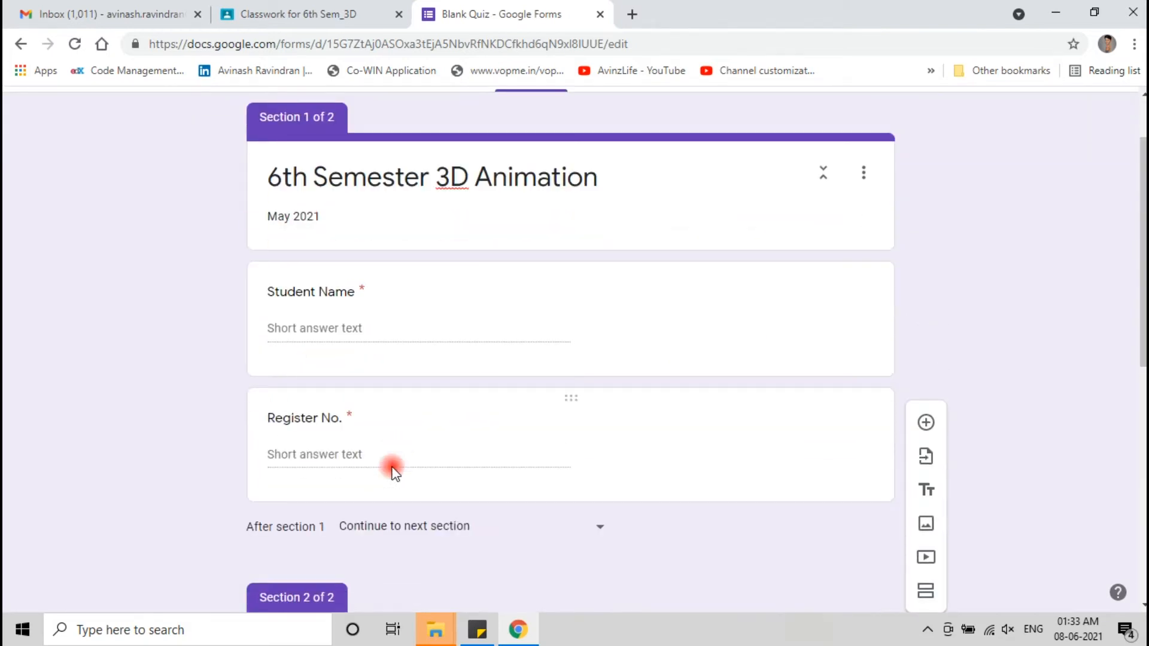
scroll(392, 470, "down", 5)
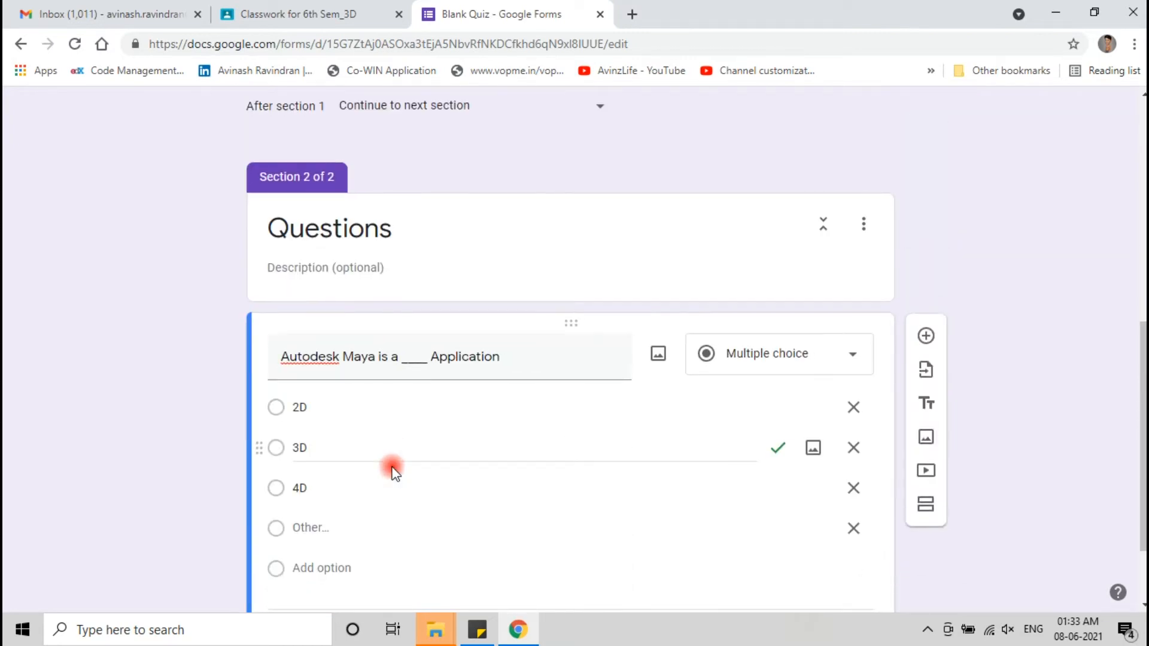
scroll(393, 472, "down", 2)
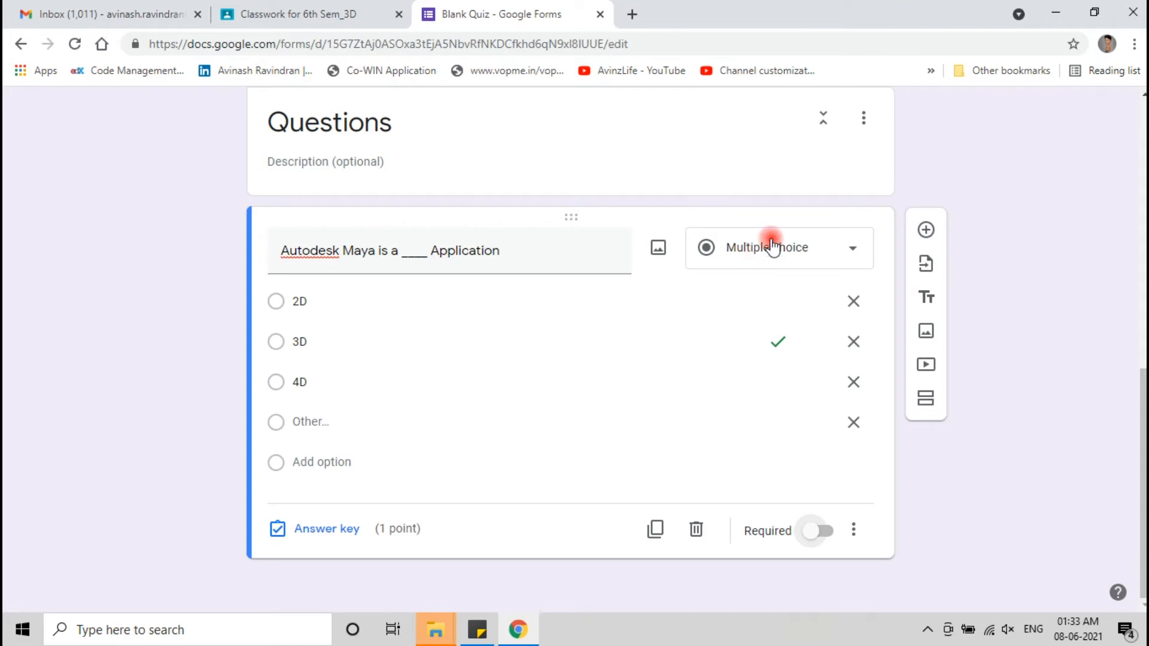
- Add the question 'There are 12 Principles of Animation. True or False' with True/False choices
left_click(926, 230)
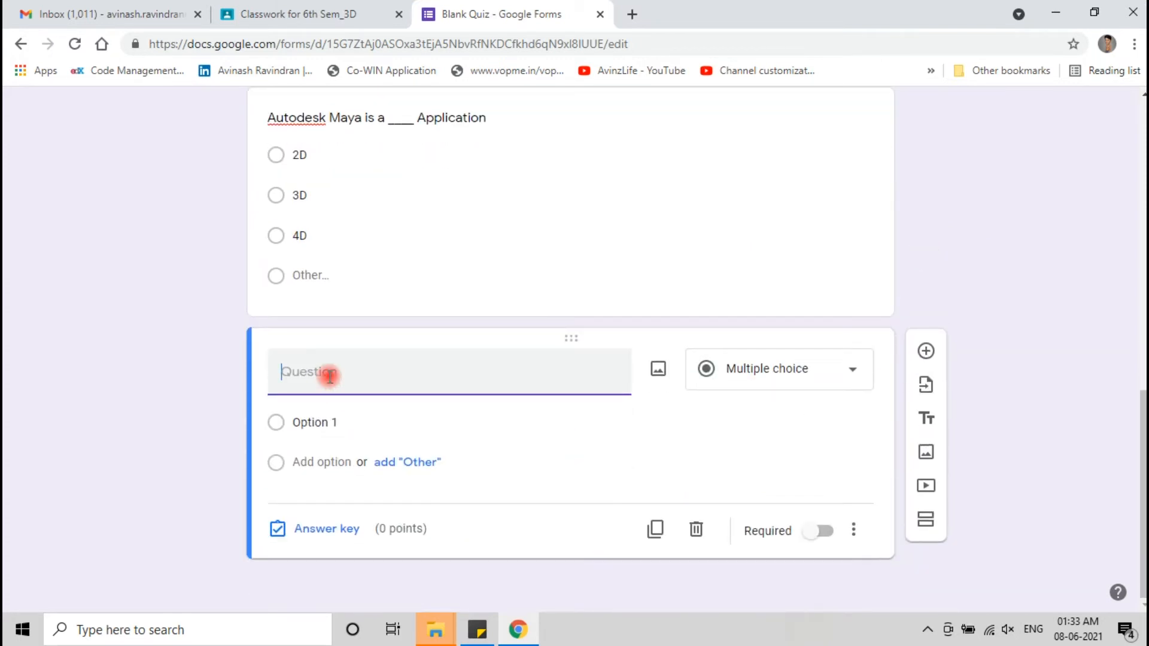
type("There are 12 Principles of")
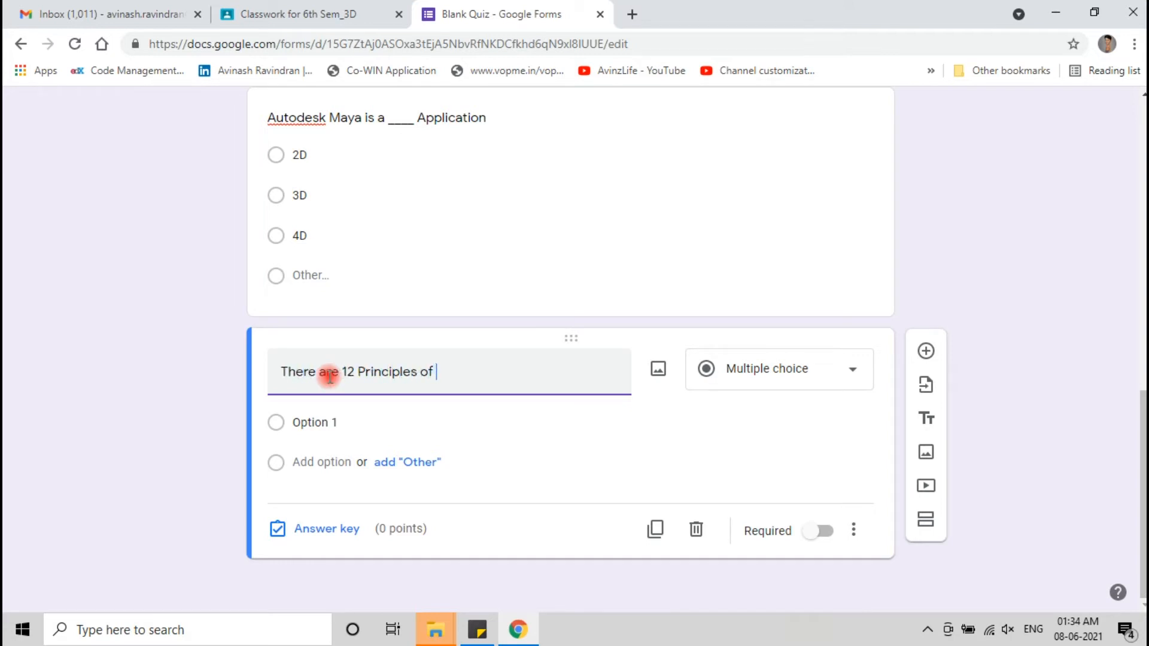
type(" Animation. True or False?")
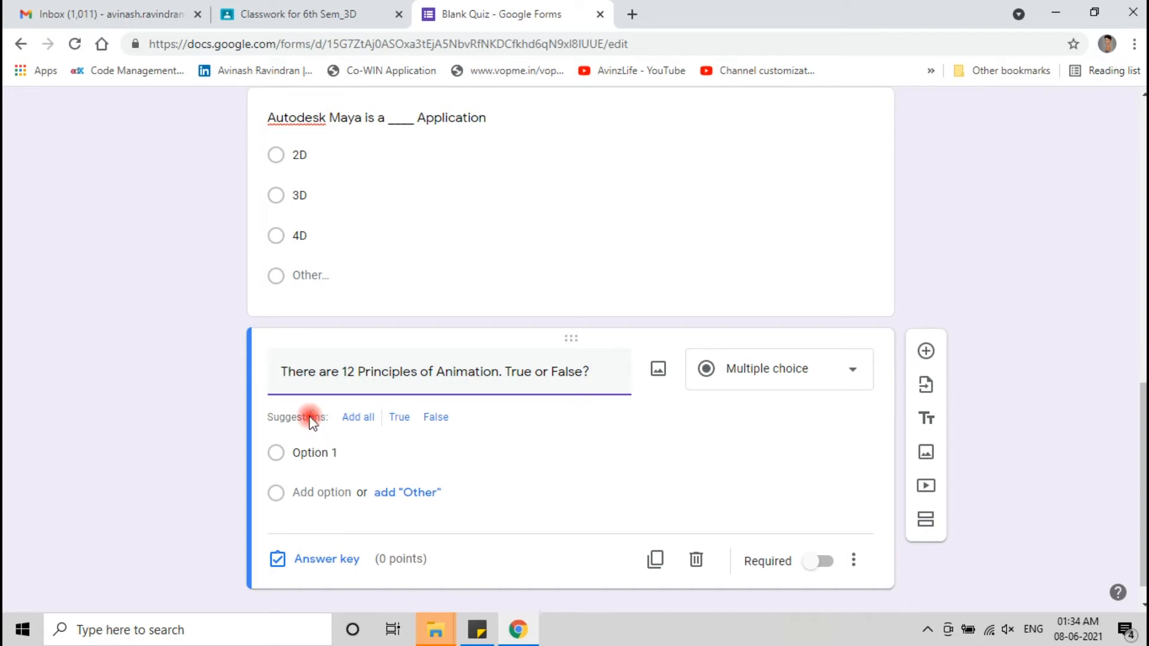
left_click(369, 417)
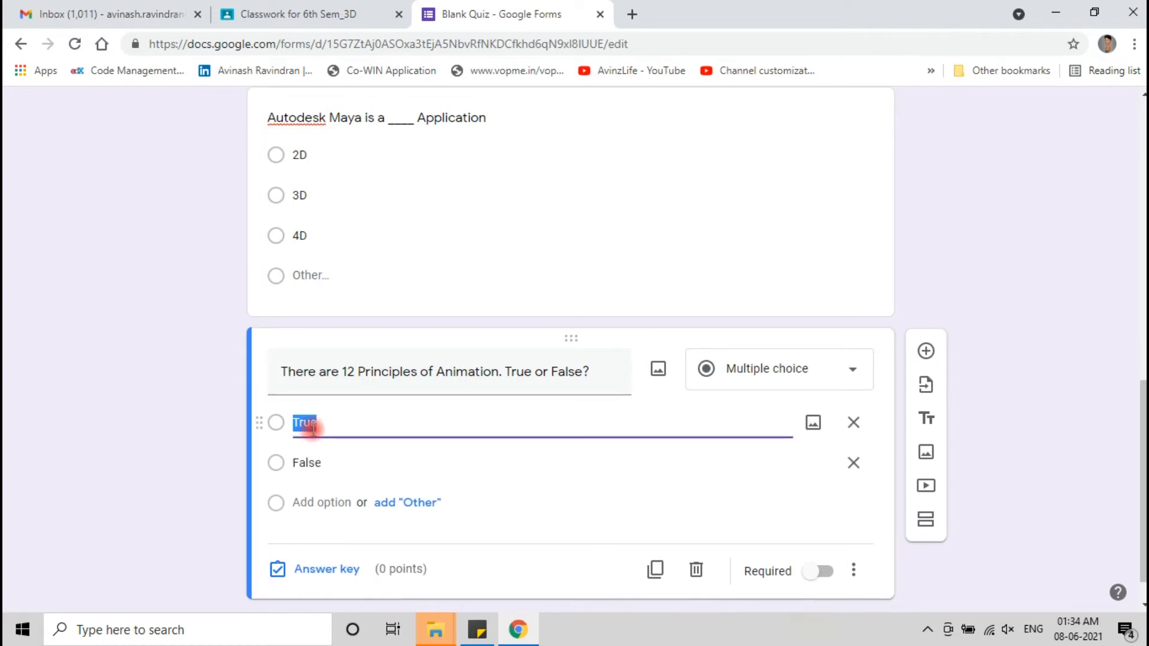
scroll(303, 574, "down", 1)
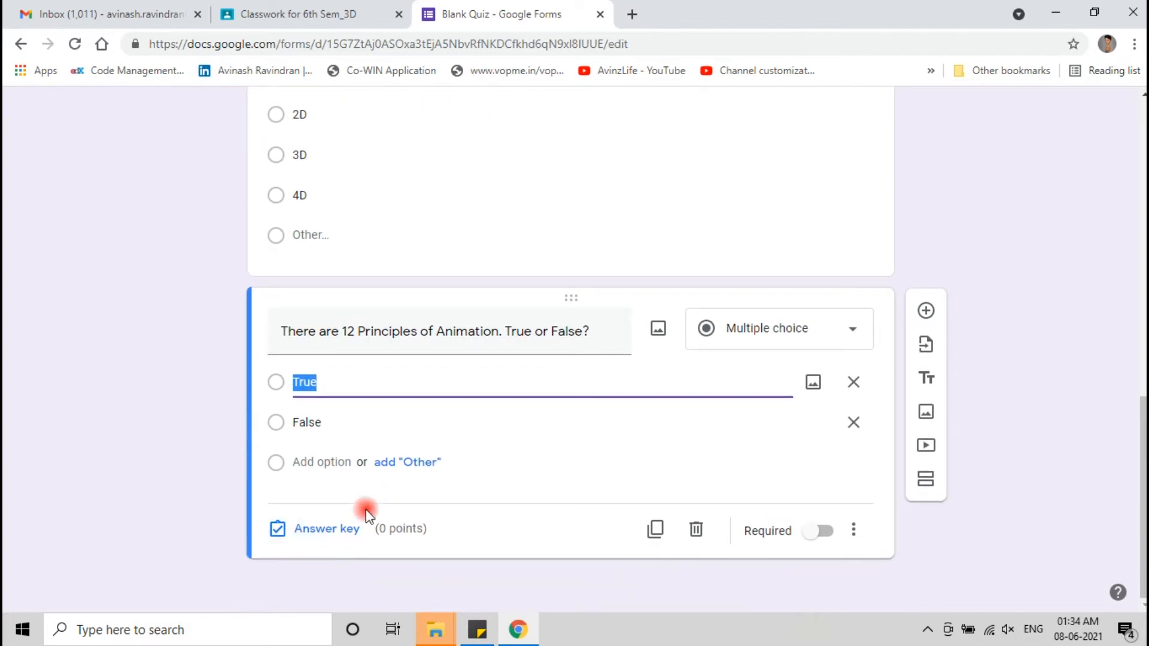
- Key True as correct for 1 point, then add another blank question
left_click(329, 529)
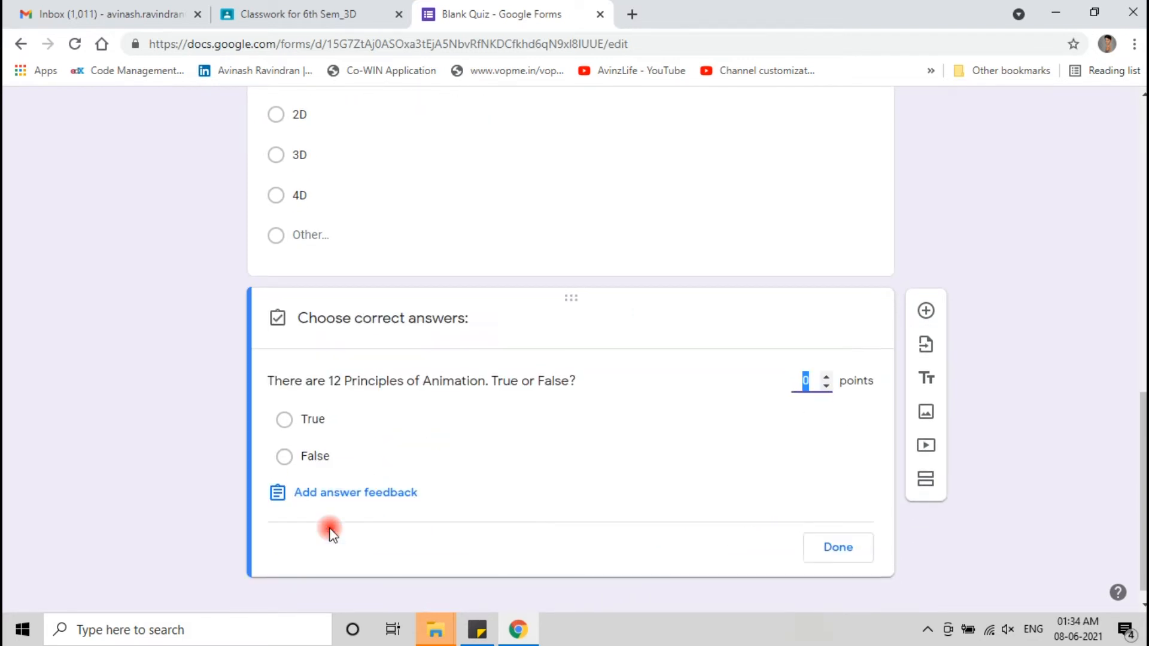
left_click(284, 420)
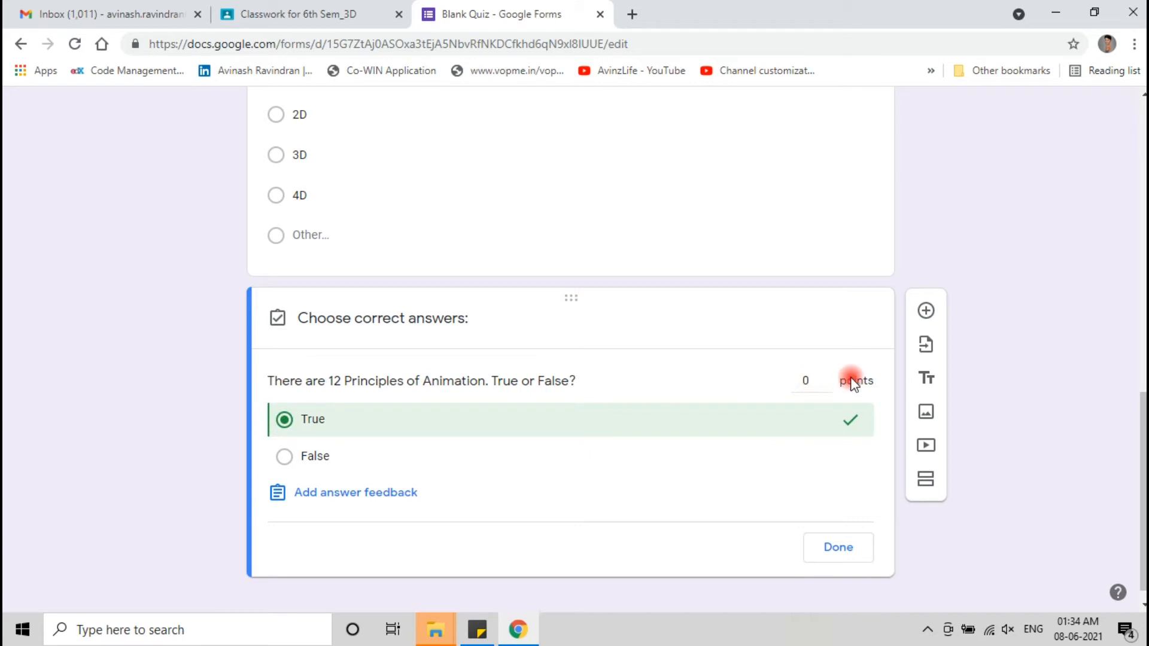
left_click(829, 378)
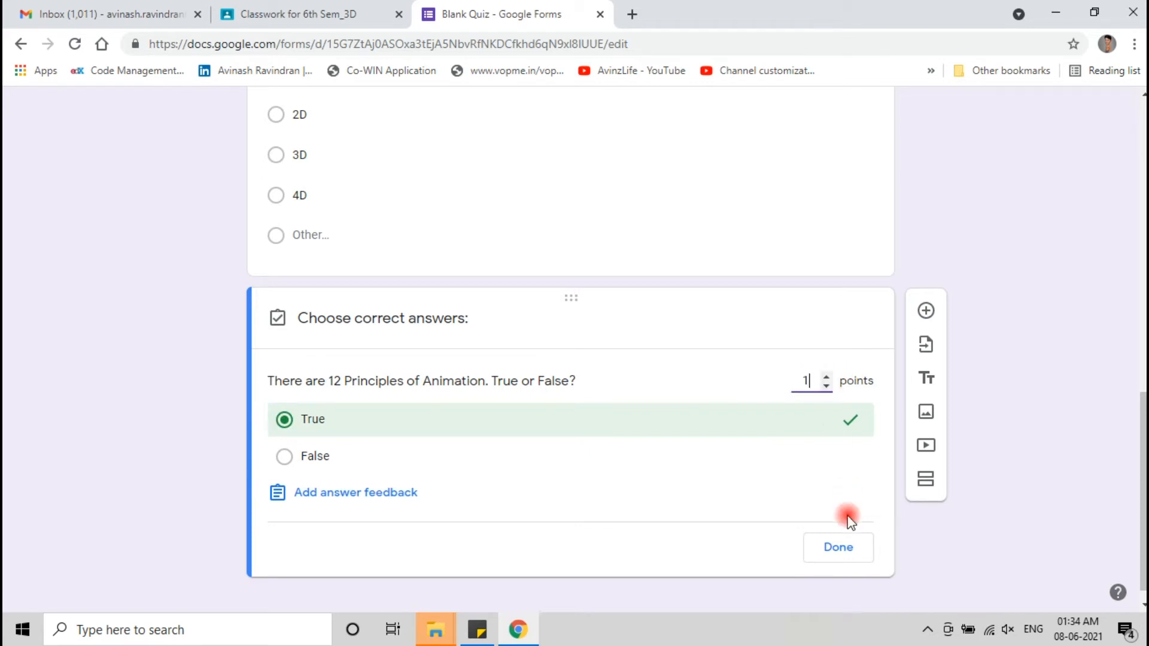
left_click(841, 547)
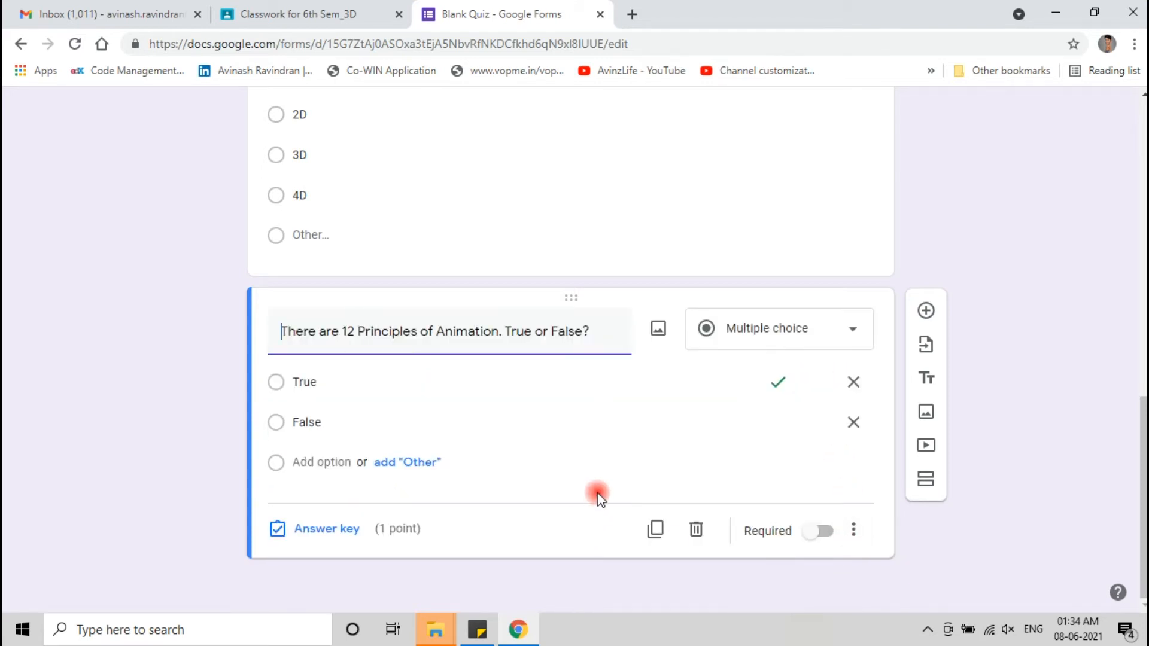
left_click(921, 317)
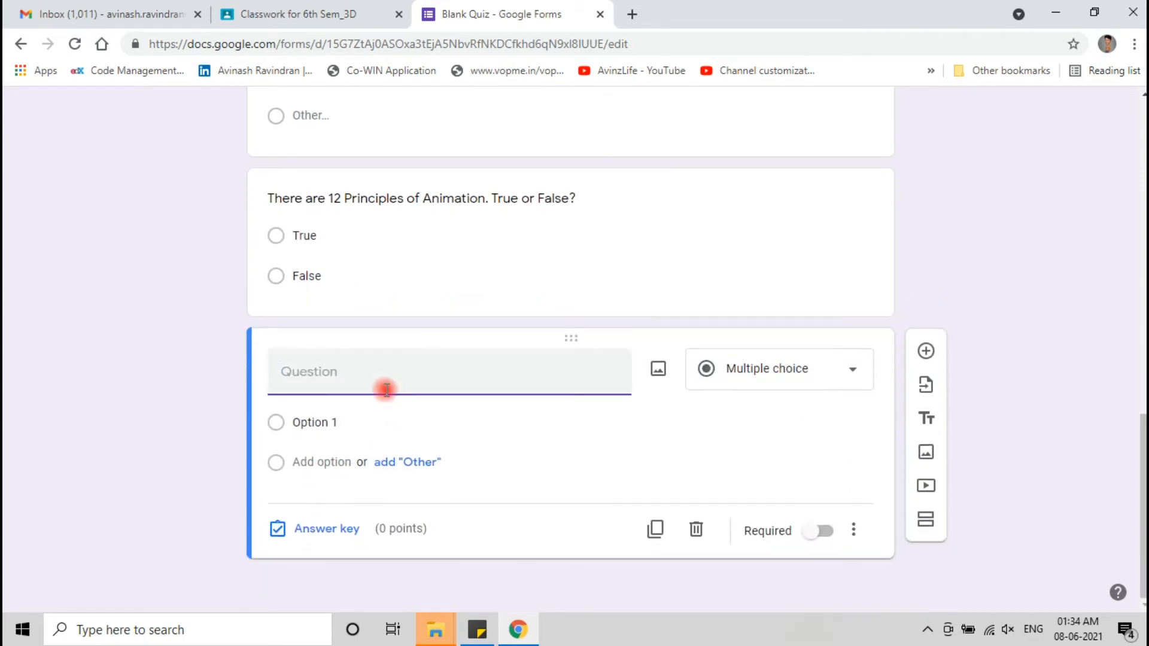
- Enter 'Explain the Types of Animation?' and set its answer-key points to 5
type("Explain the Types of Animation?")
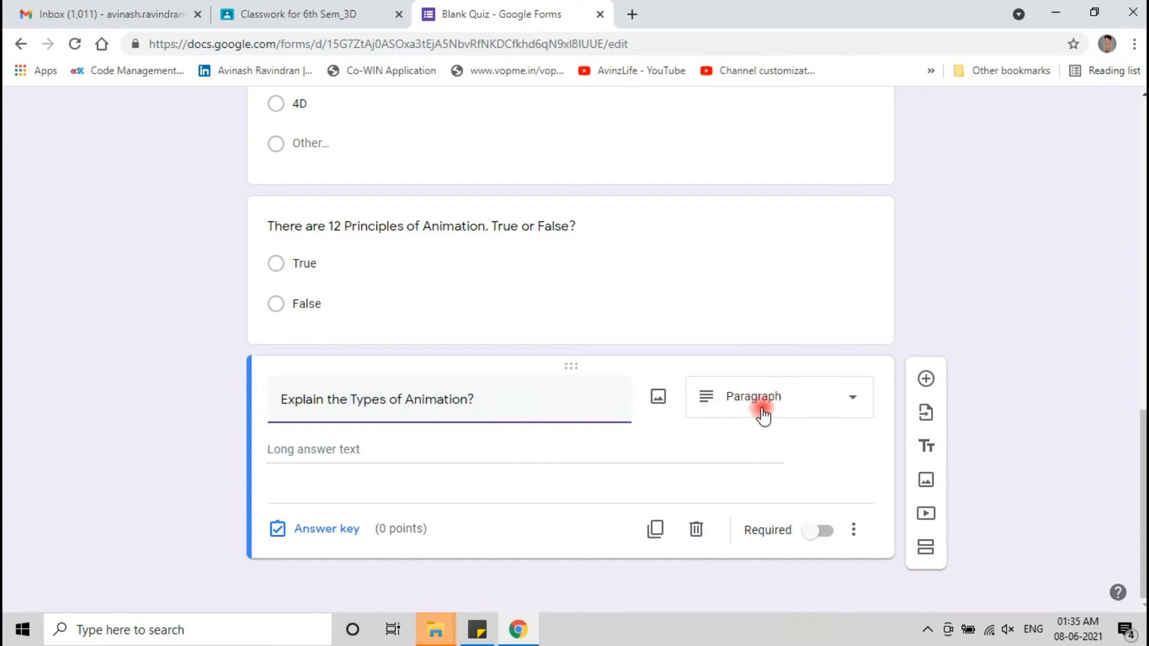
left_click(322, 529)
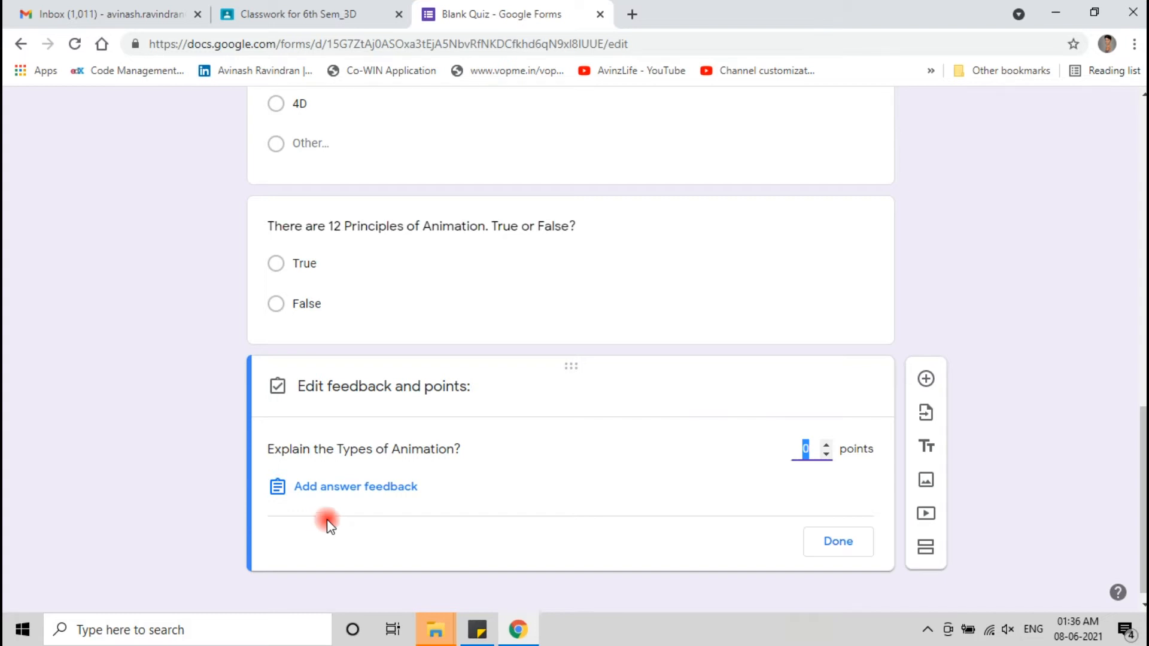
left_click(828, 444)
left_click(828, 444)
left_click(828, 444)
left_click(828, 444)
left_click(829, 443)
left_click(829, 443)
left_click(828, 456)
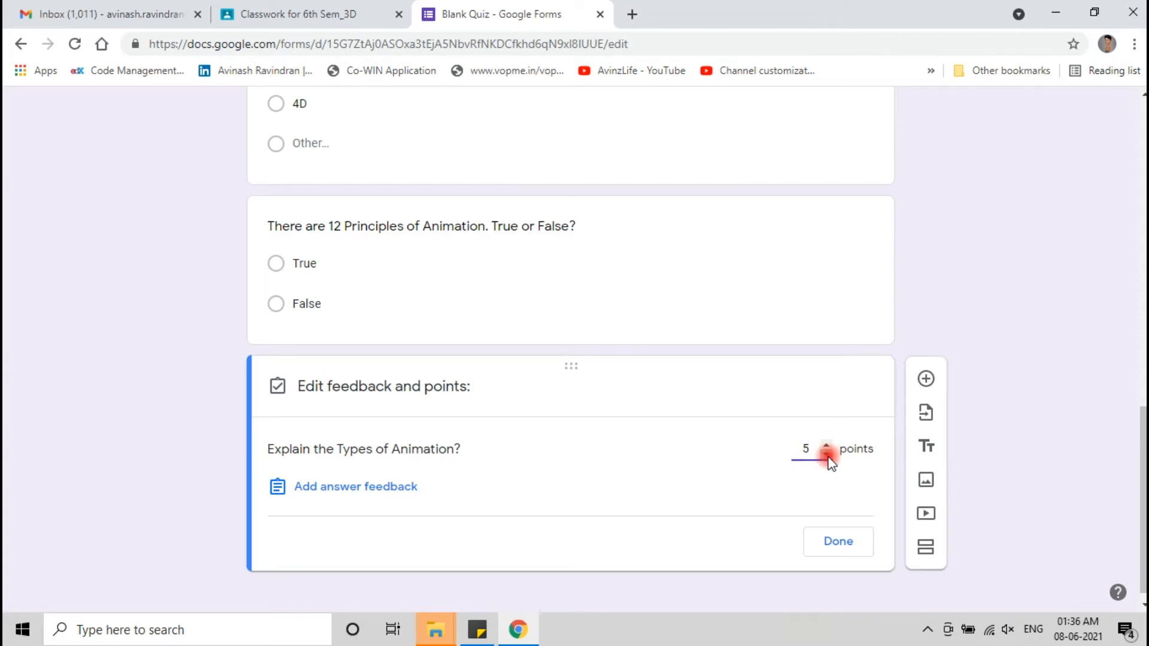
left_click(836, 542)
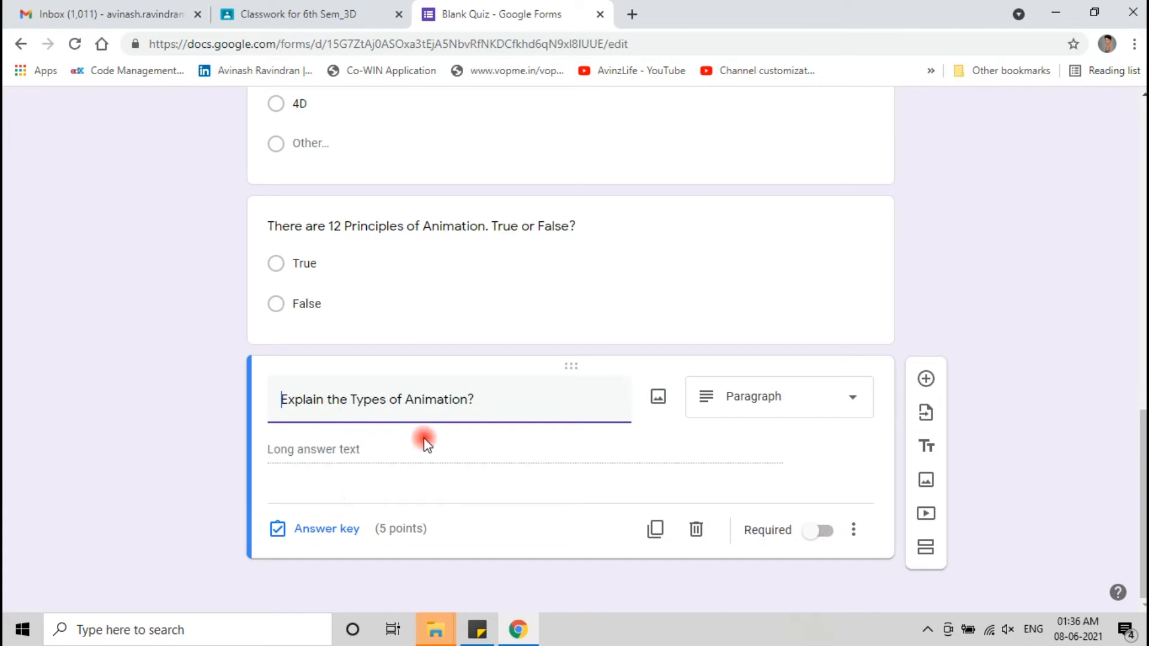
- Add a question below the Explain question and change its type to File upload
scroll(377, 240, "up", 4)
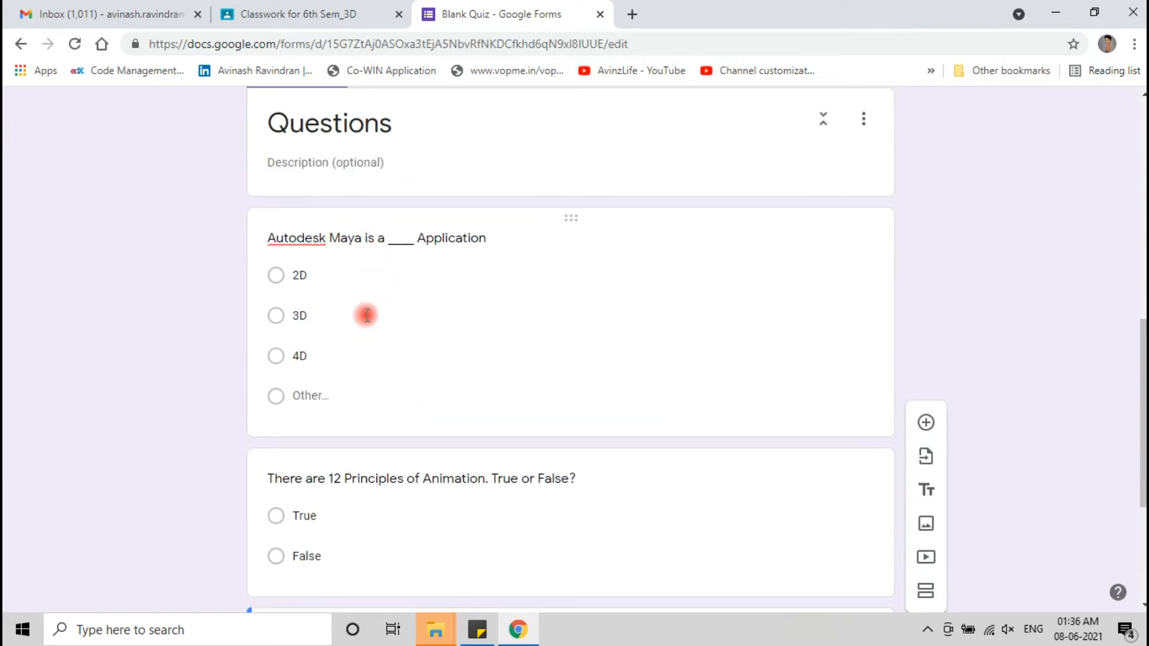
scroll(329, 505, "down", 4)
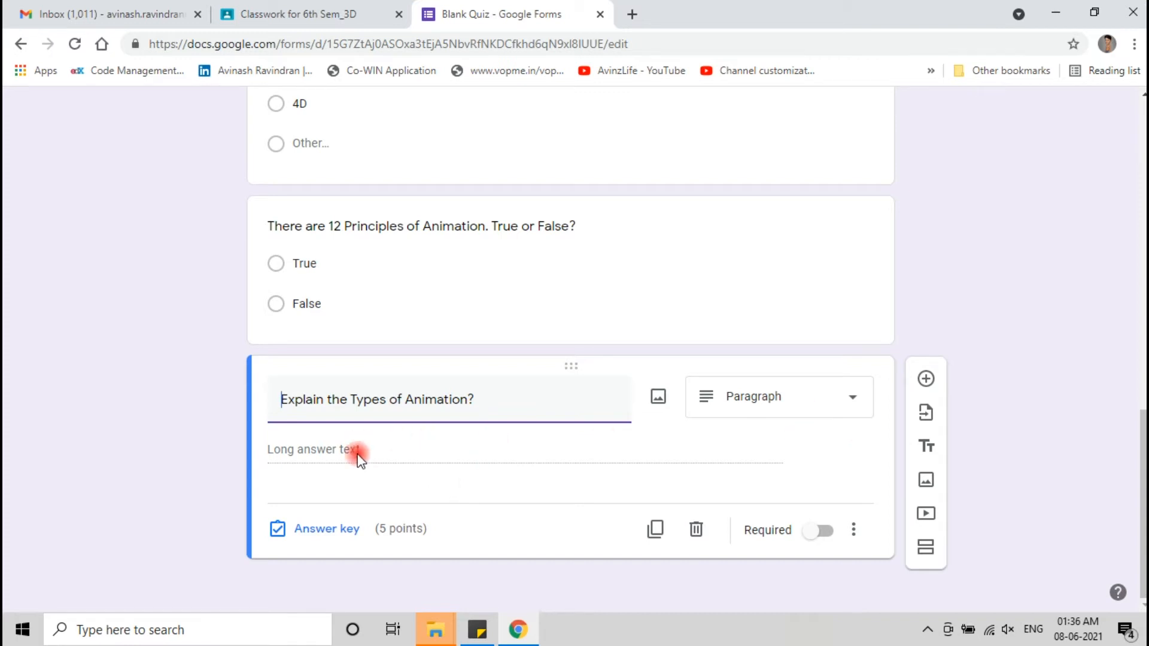
left_click(926, 381)
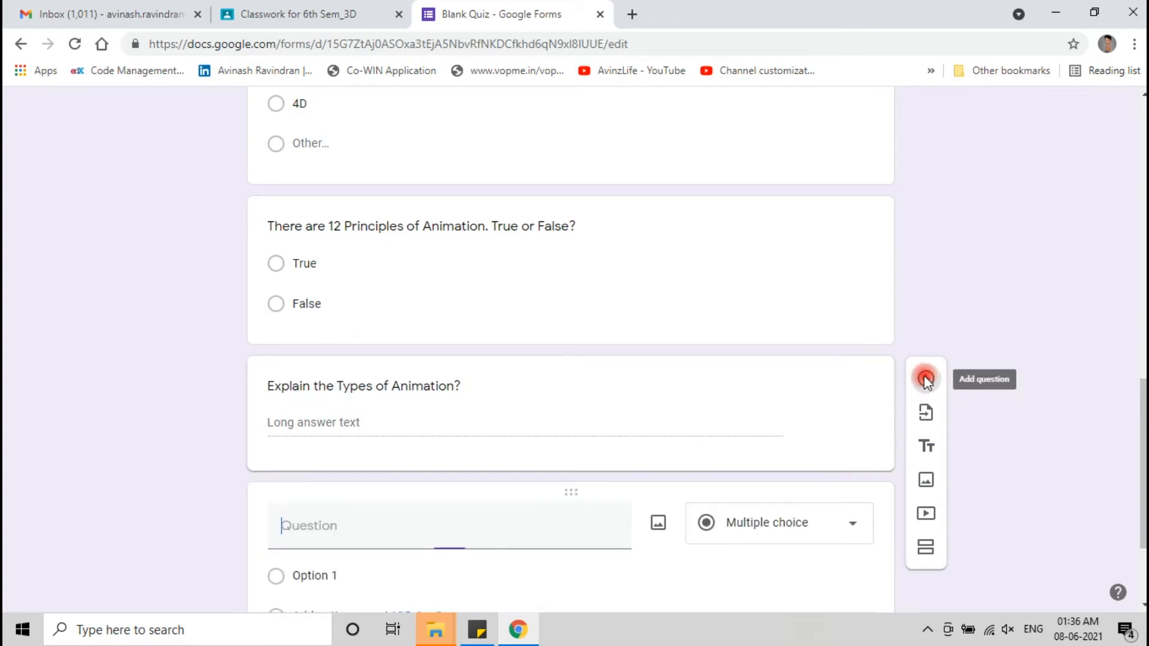
left_click(810, 376)
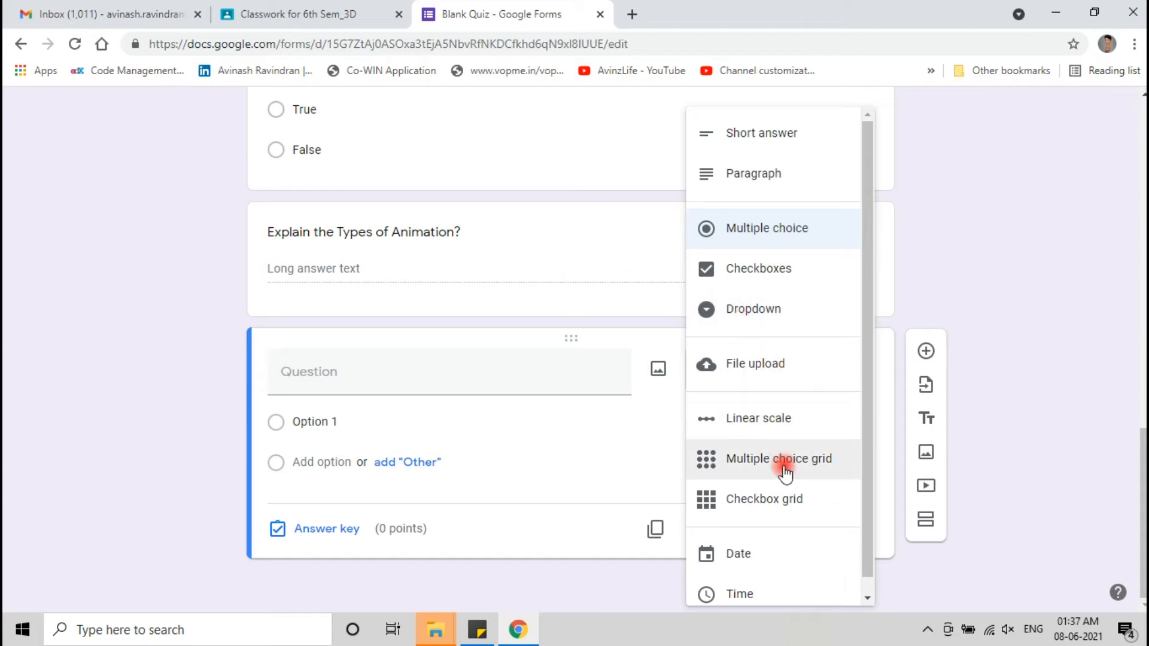
left_click(778, 418)
scroll(764, 318, "up", 3)
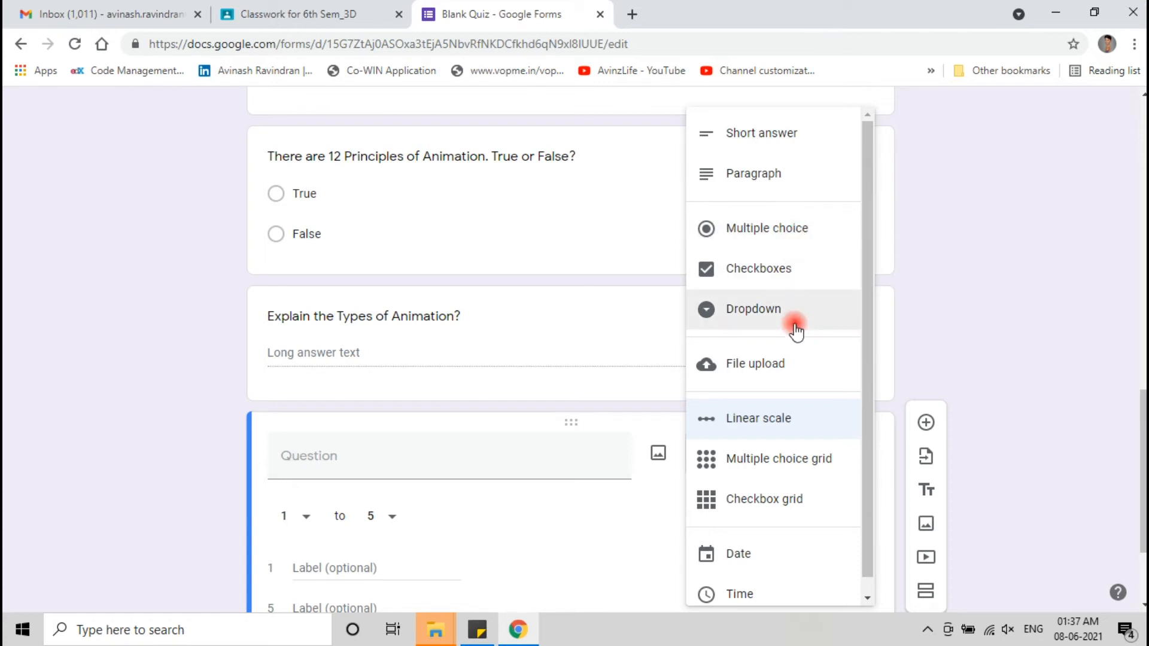
left_click(776, 357)
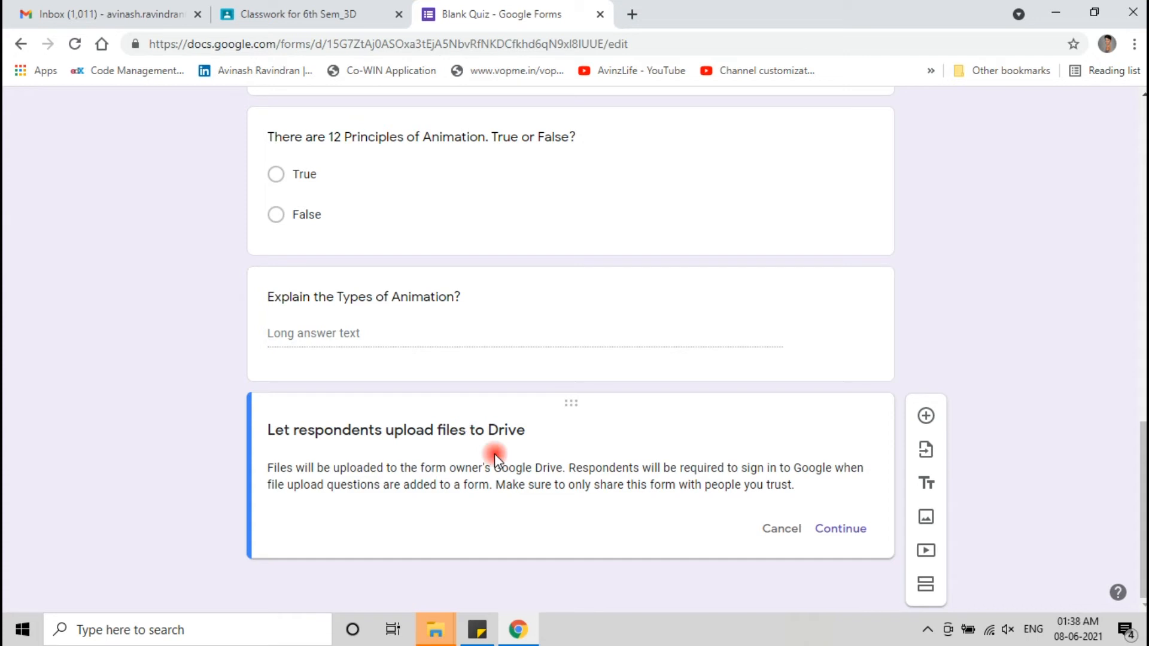
- Allow Drive uploads and limit the question to 1 file of at most 10 MB
left_click(844, 529)
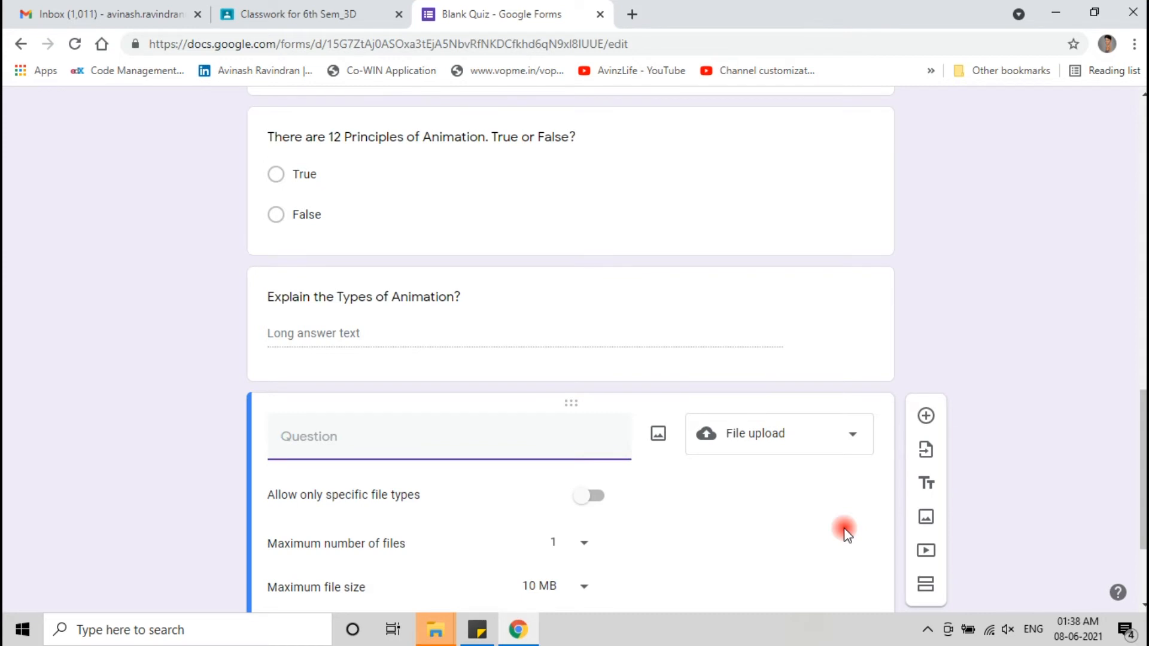
scroll(845, 532, "down", 3)
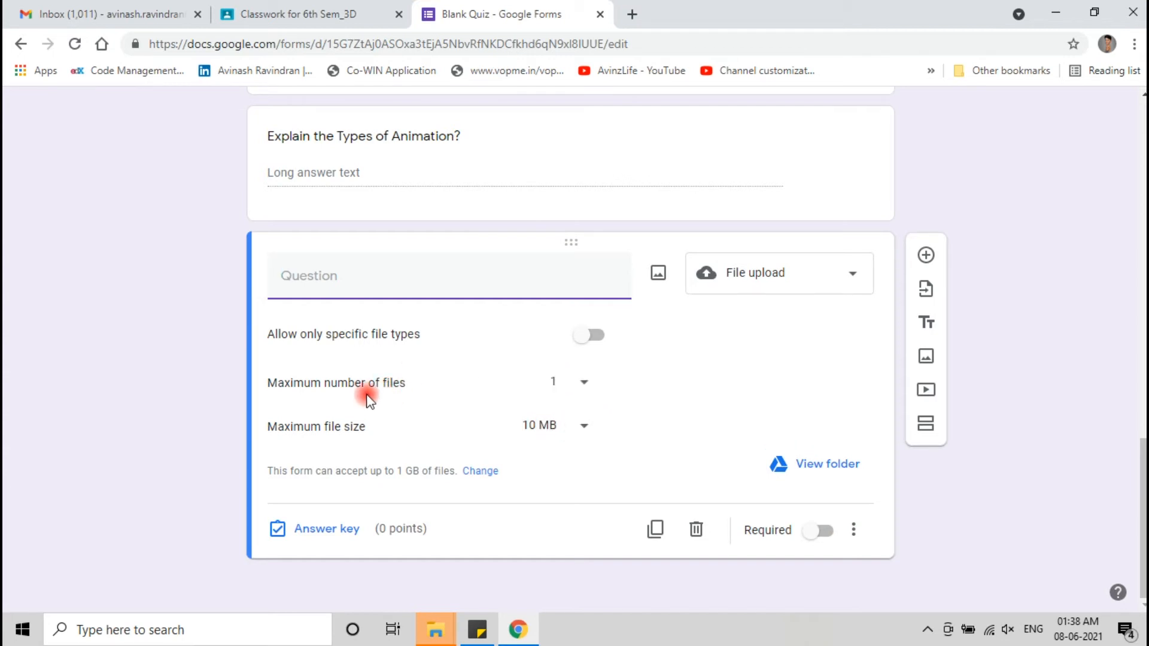
left_click(580, 386)
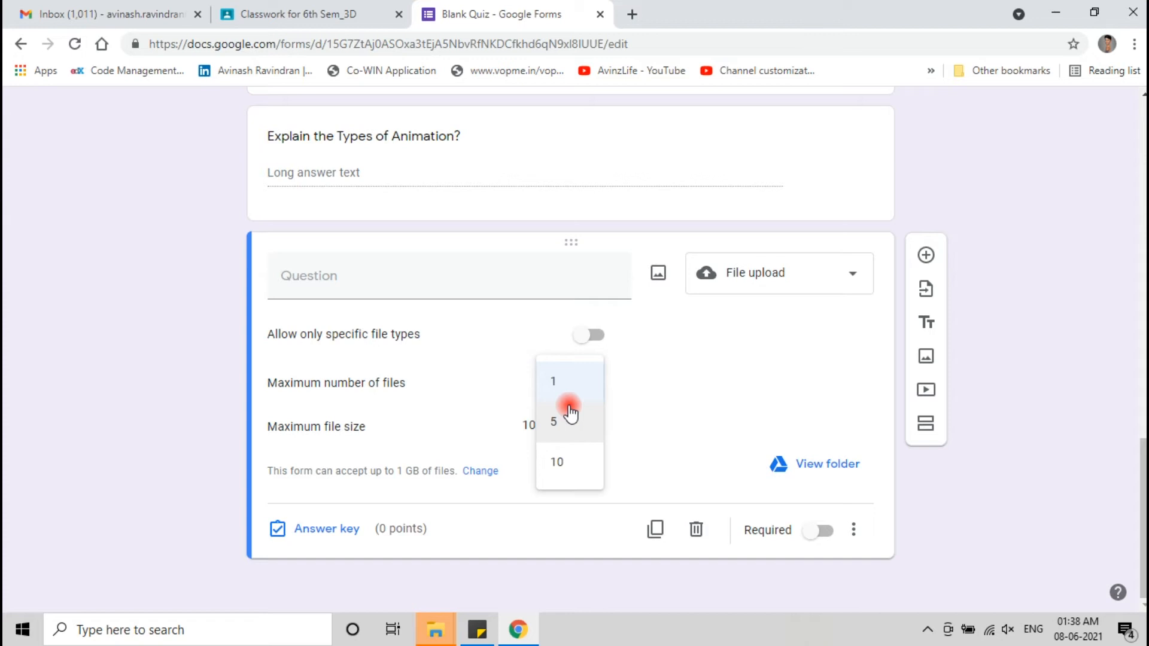
left_click(577, 382)
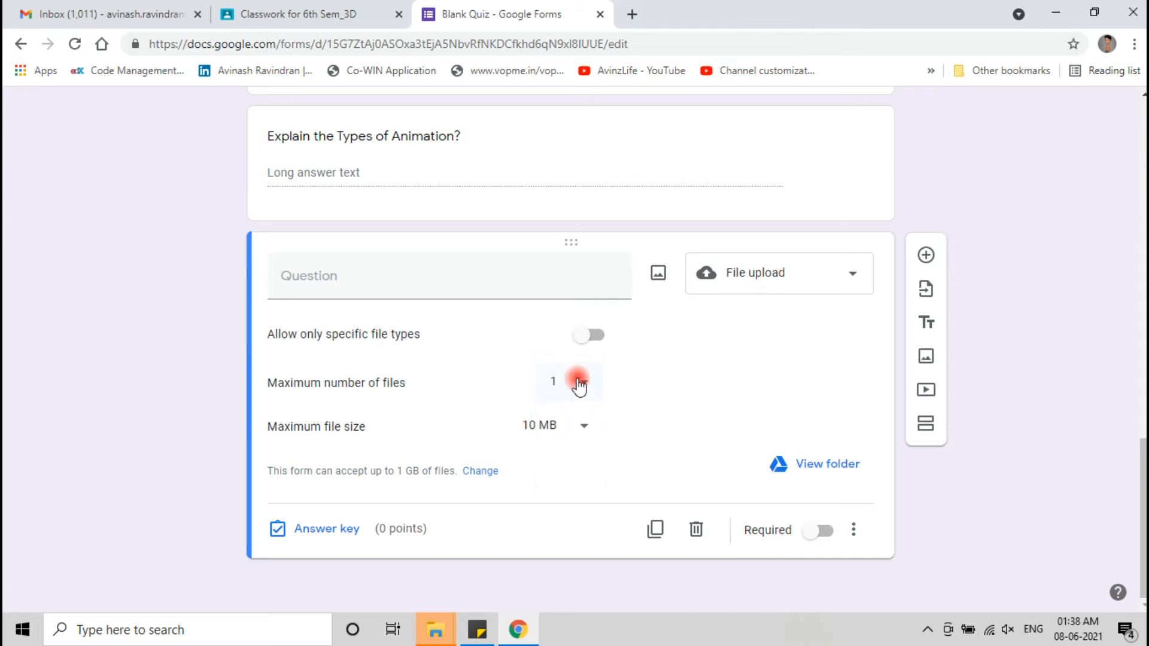
left_click(580, 428)
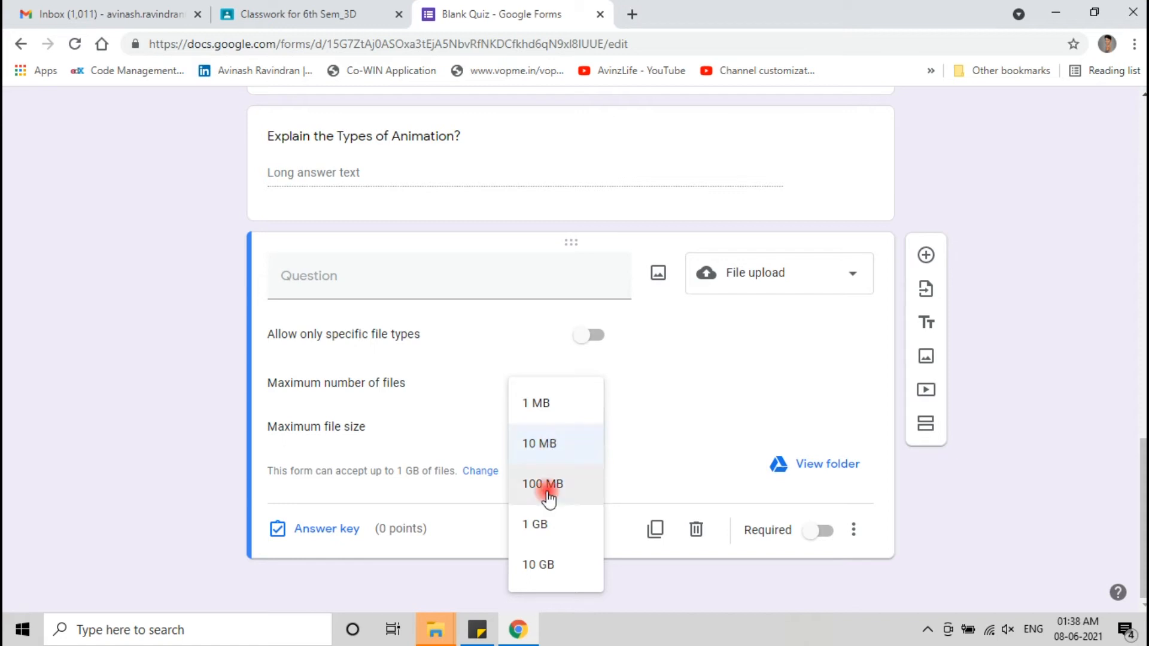
left_click(542, 444)
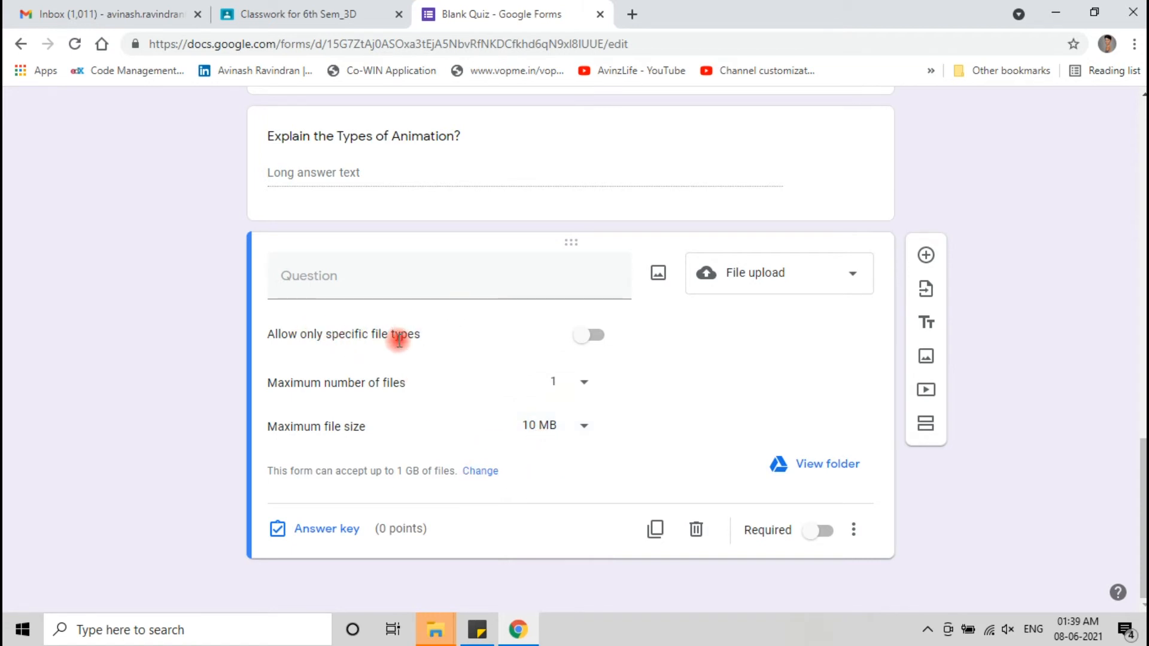
- Restrict the upload question to Document, Spreadsheet, PDF and Image file types
left_click(607, 340)
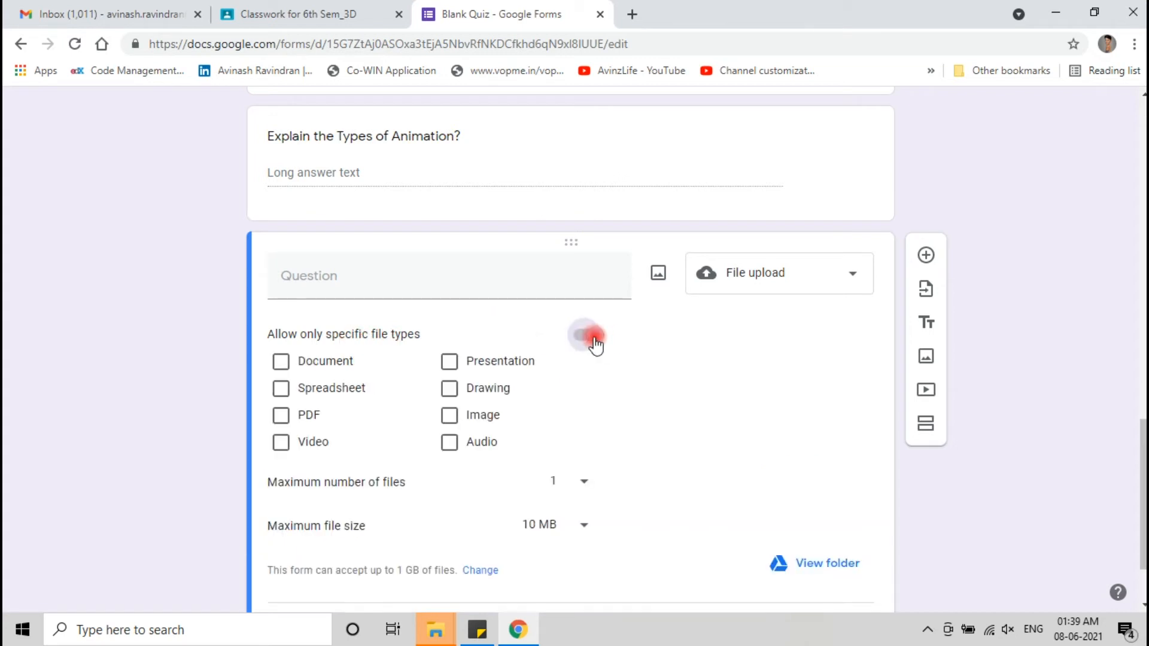
left_click(283, 417)
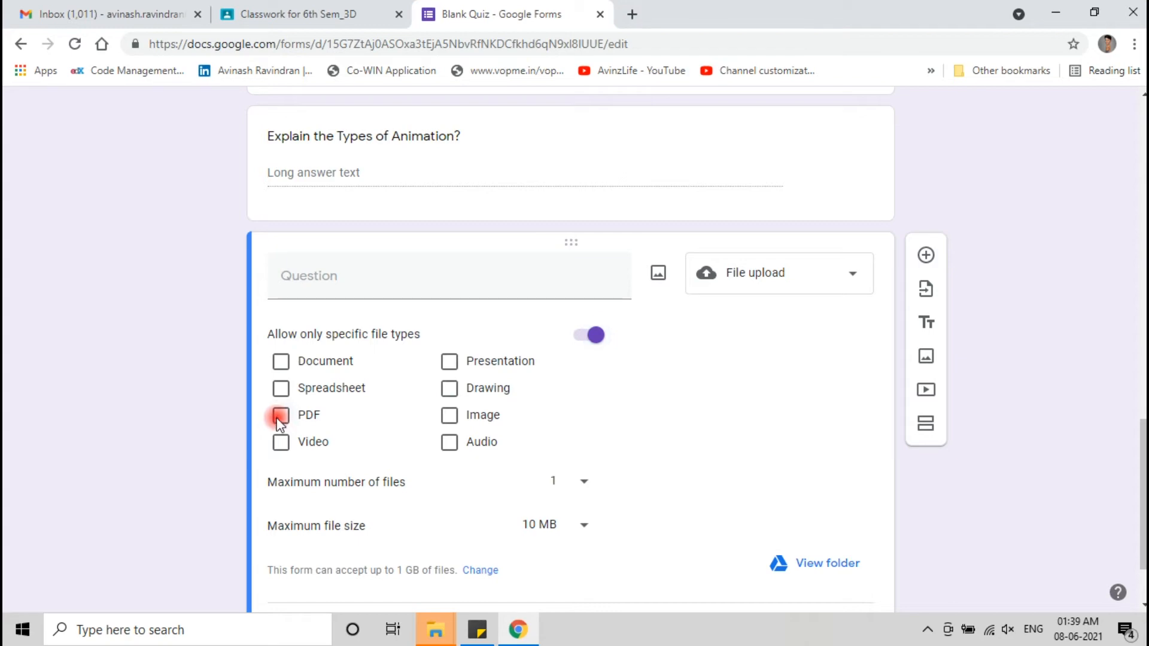
left_click(451, 422)
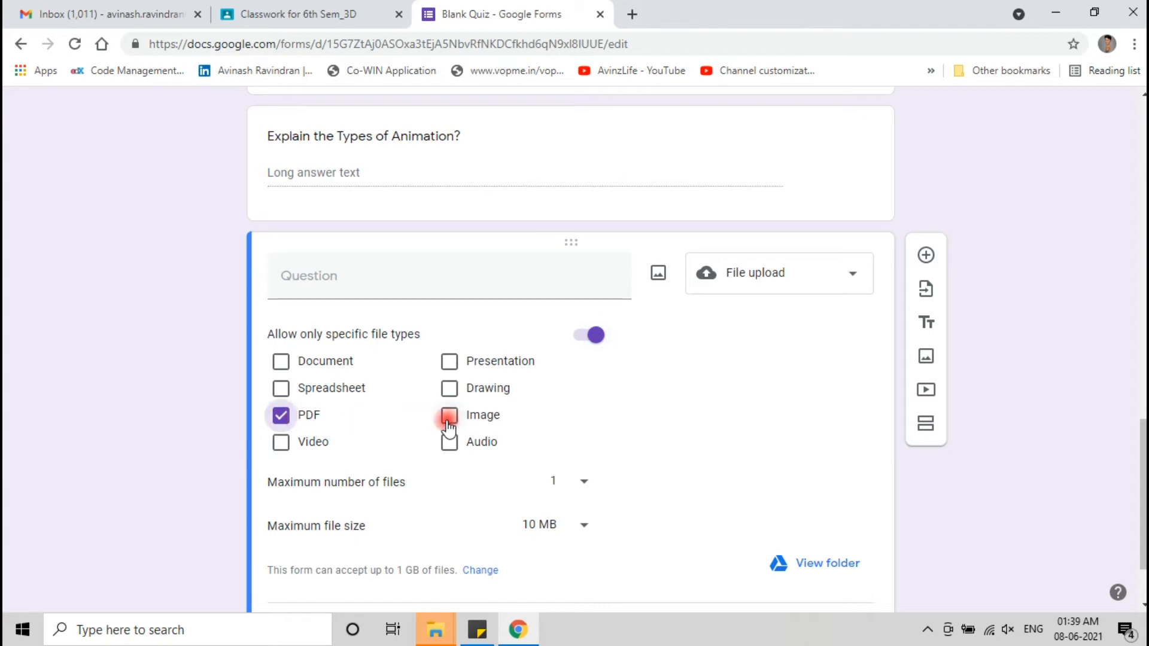
left_click(459, 424)
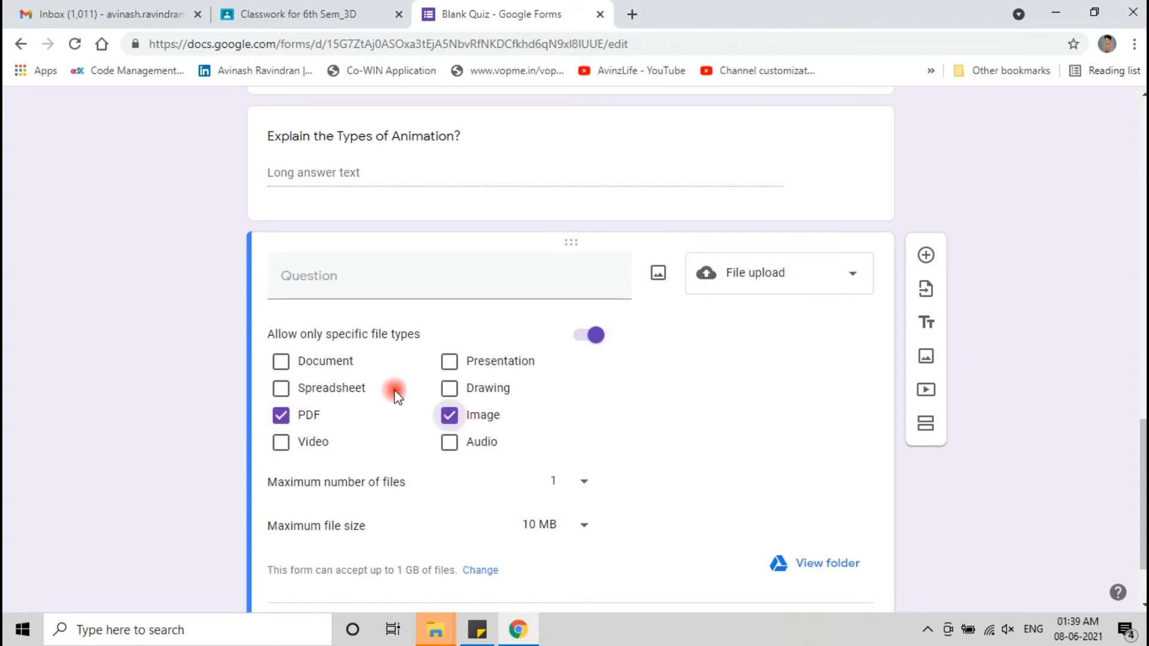
left_click(281, 389)
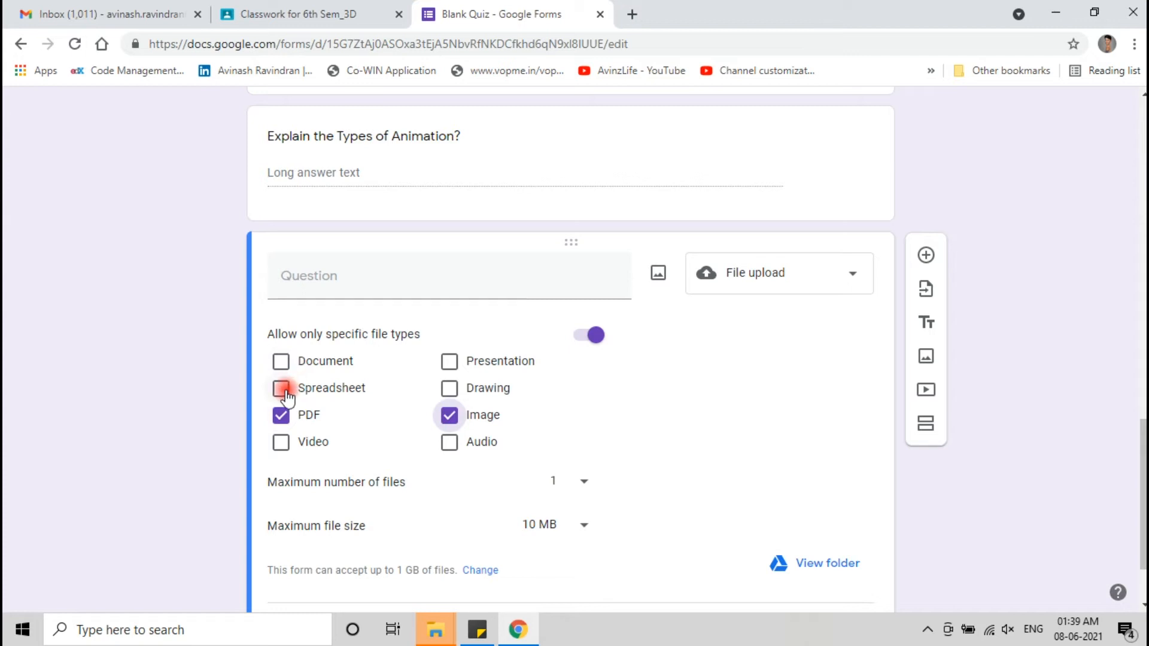
left_click(279, 363)
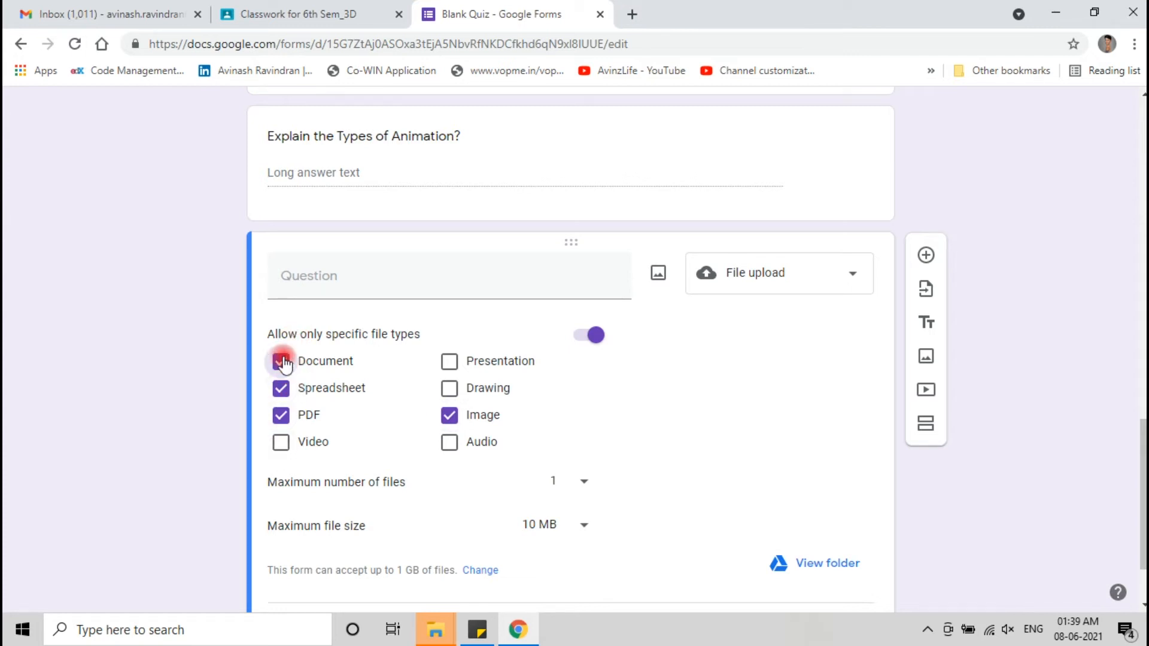
left_click(283, 360)
left_click(283, 393)
left_click(283, 394)
left_click(286, 359)
- Title the upload question 'Draw Diagram'
left_click(331, 278)
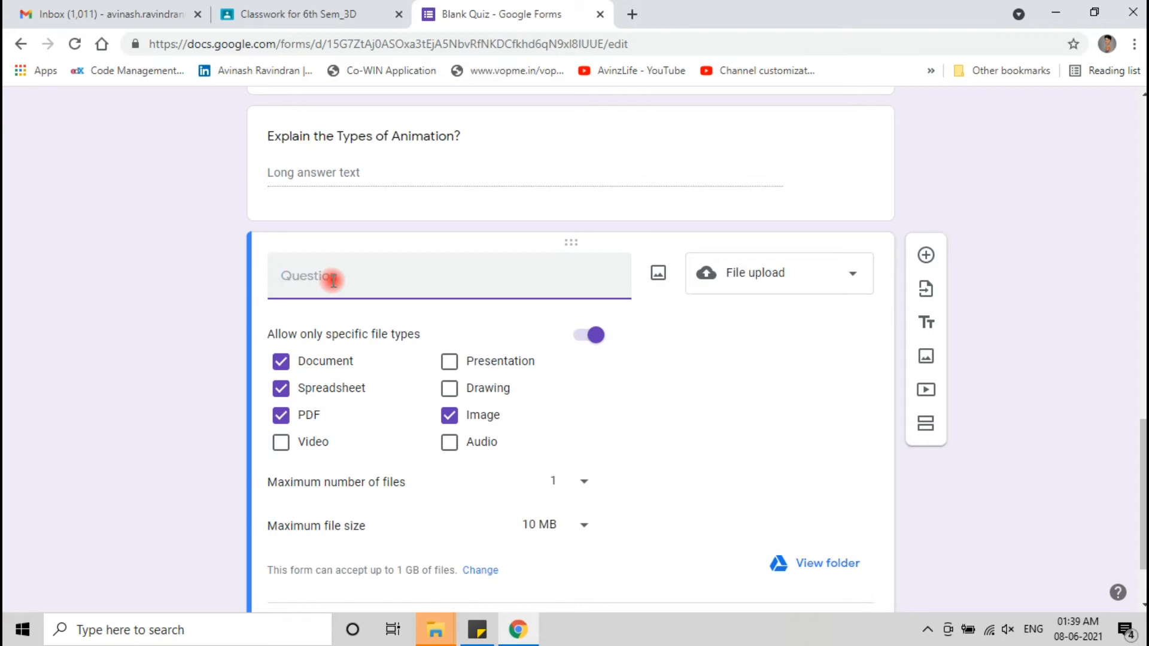
type("Draw Diagram")
scroll(628, 329, "down", 2)
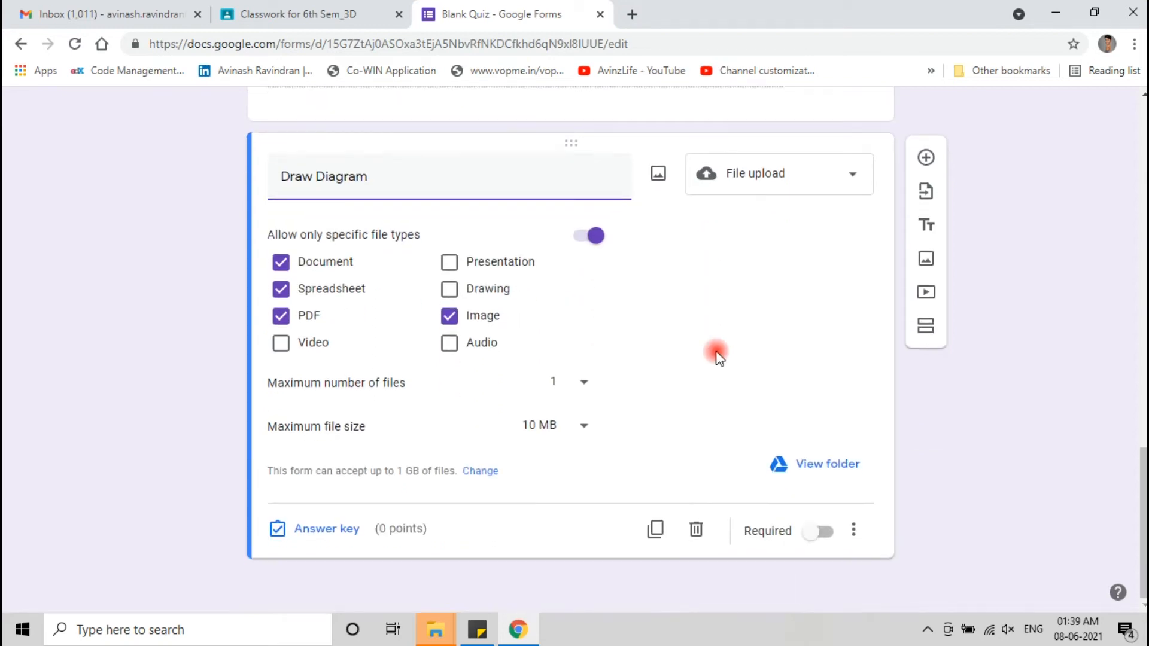
- Finish the Draw Diagram title, return to the form's top and open the respondent preview
left_click(1021, 299)
scroll(492, 311, "up", 20)
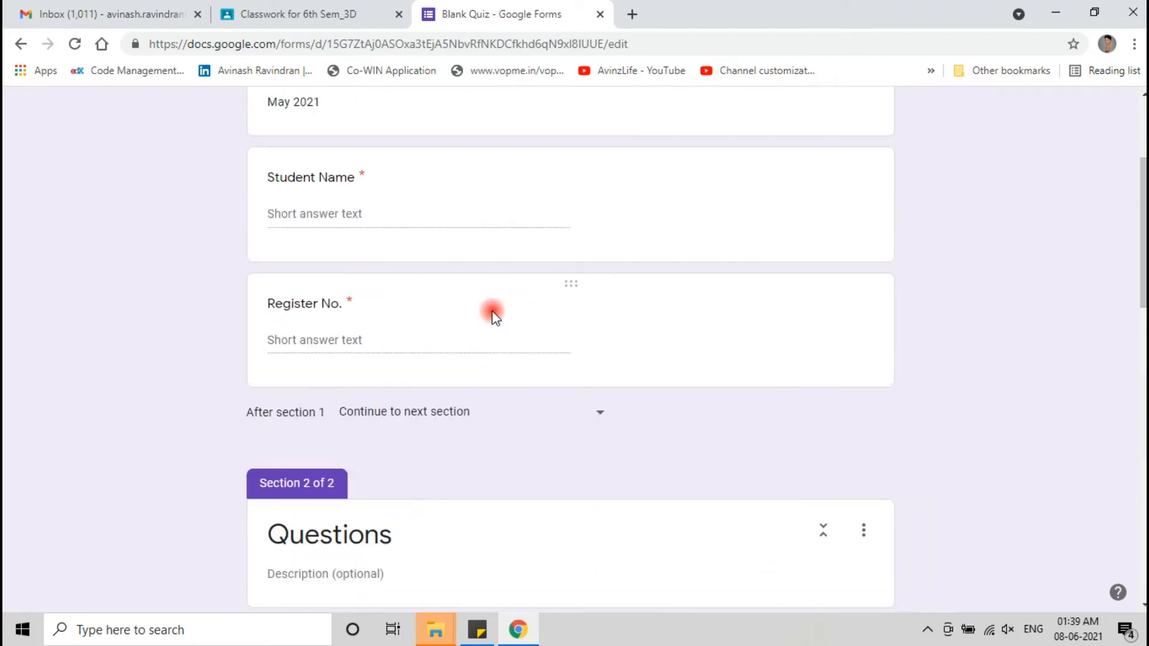
scroll(492, 312, "down", 20)
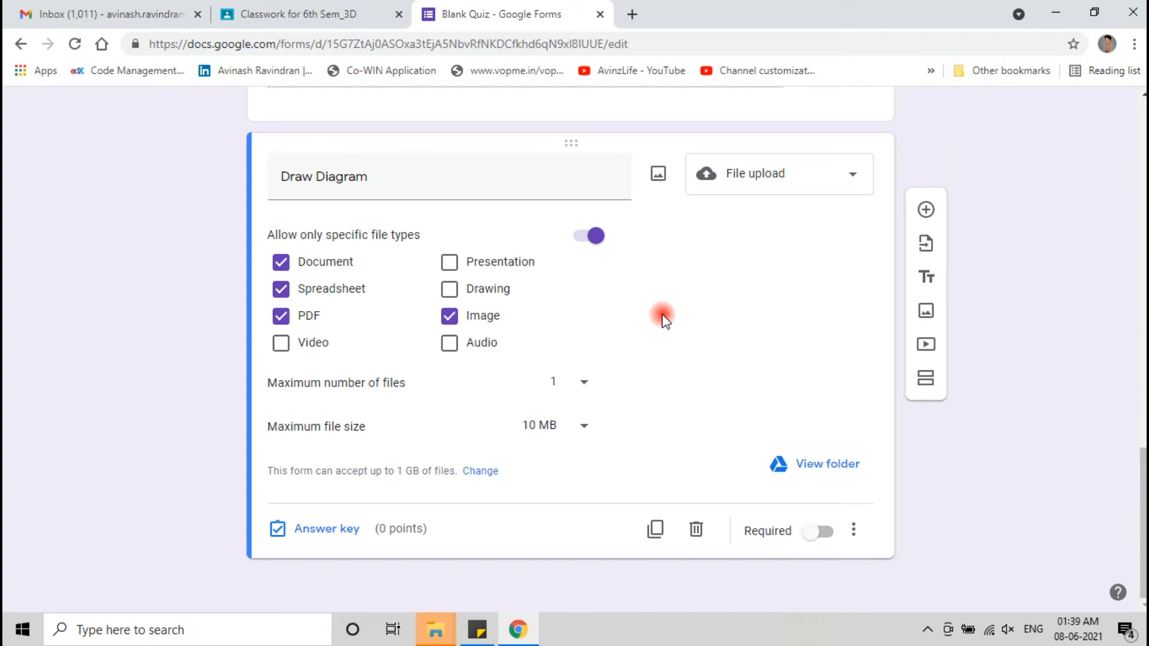
scroll(663, 318, "up", 15)
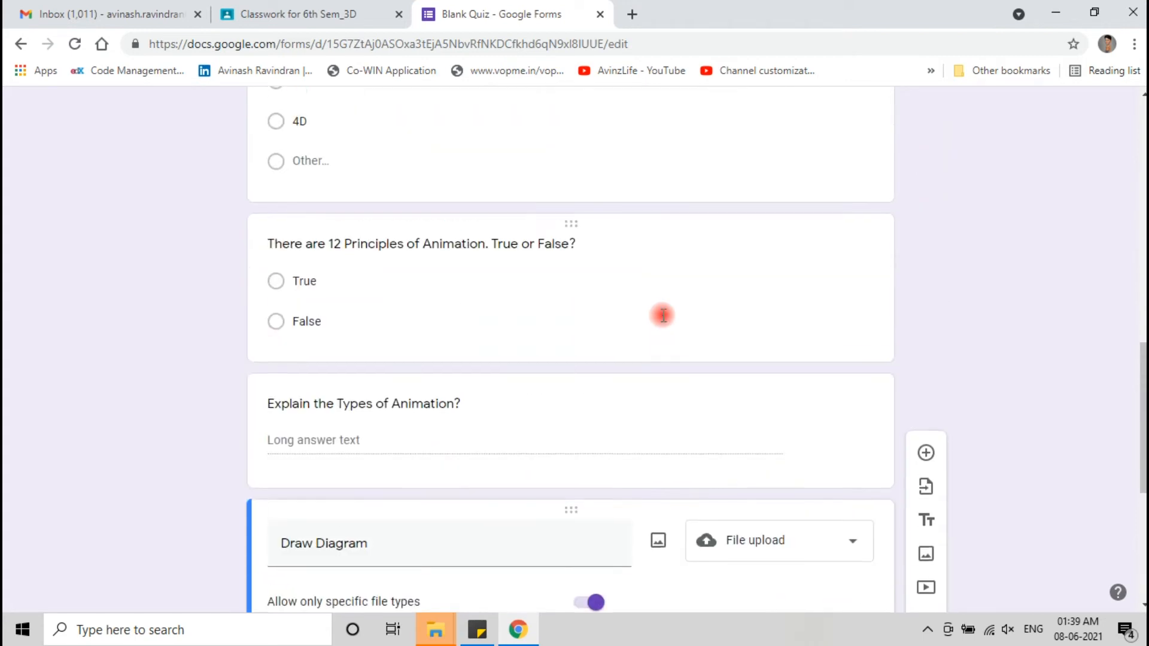
scroll(663, 317, "up", 6)
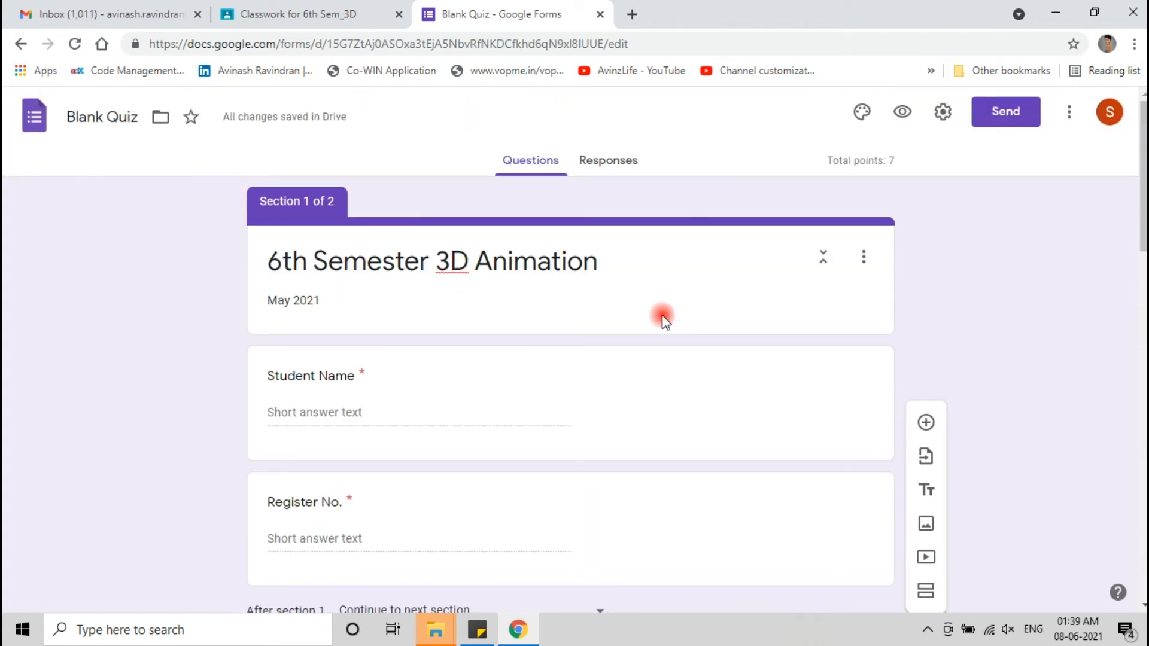
left_click(902, 112)
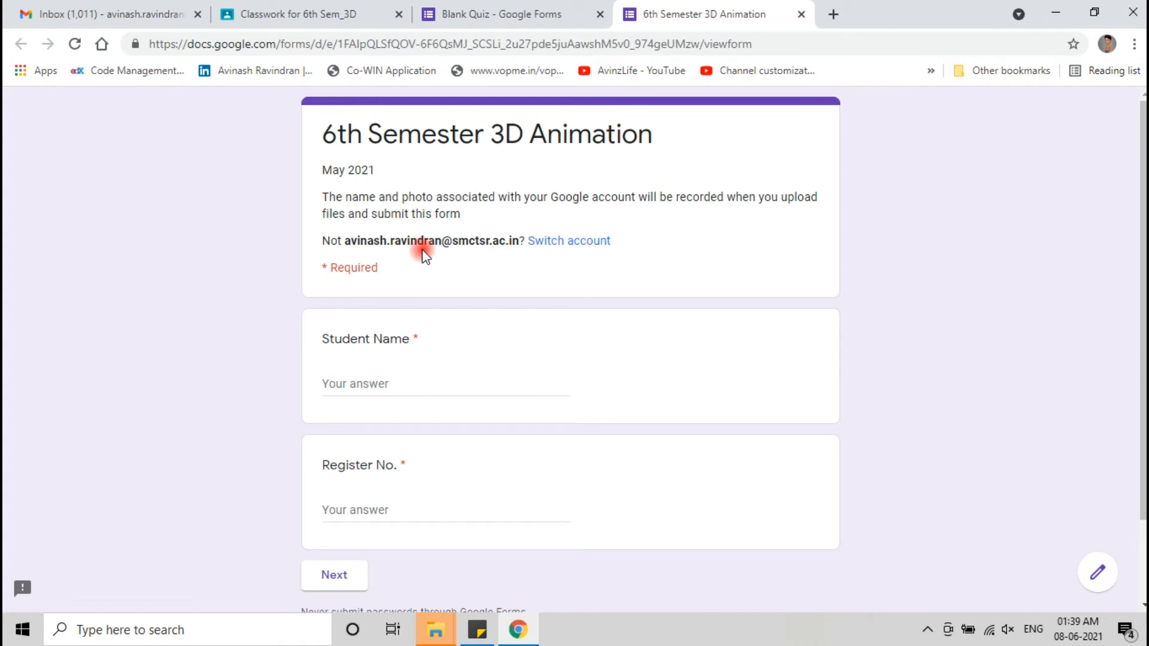
- Fill in a test student's name and register number, then continue to the quiz section
scroll(425, 254, "down", 2)
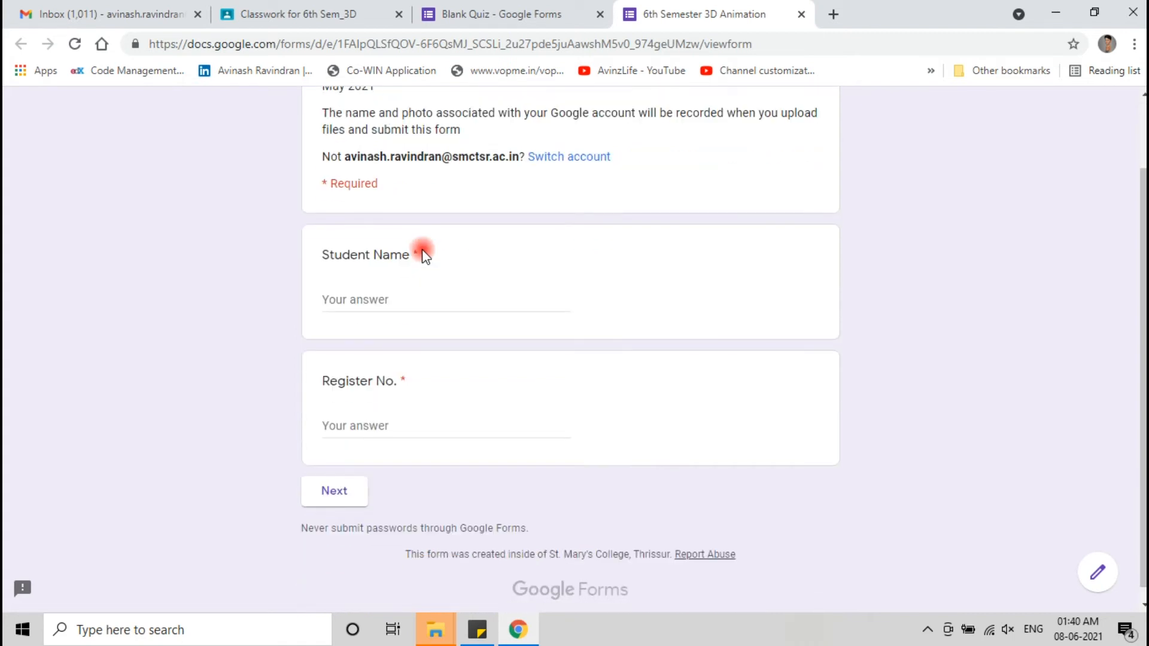
scroll(425, 254, "down", 1)
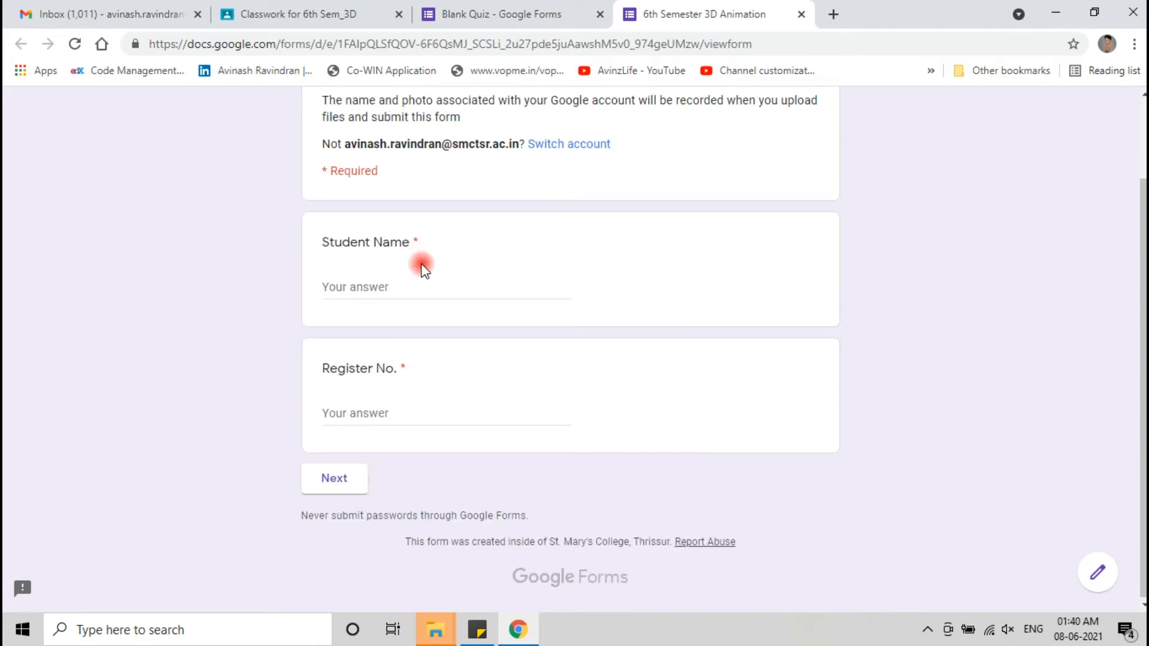
left_click(374, 286)
type("Avinash")
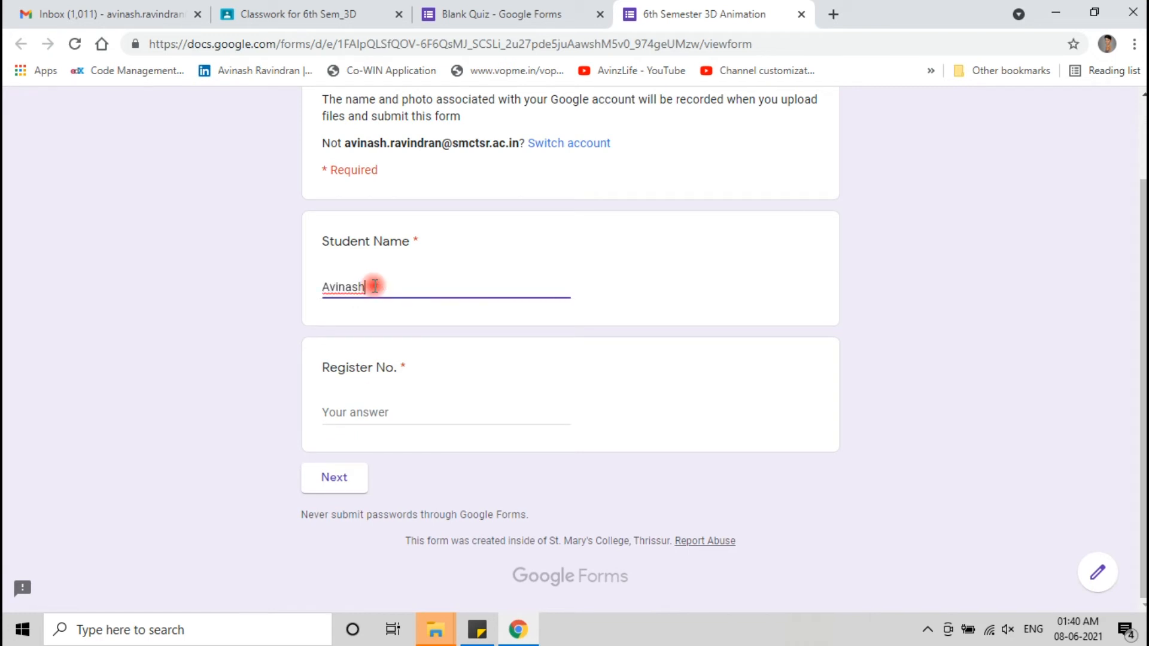
left_click(387, 411)
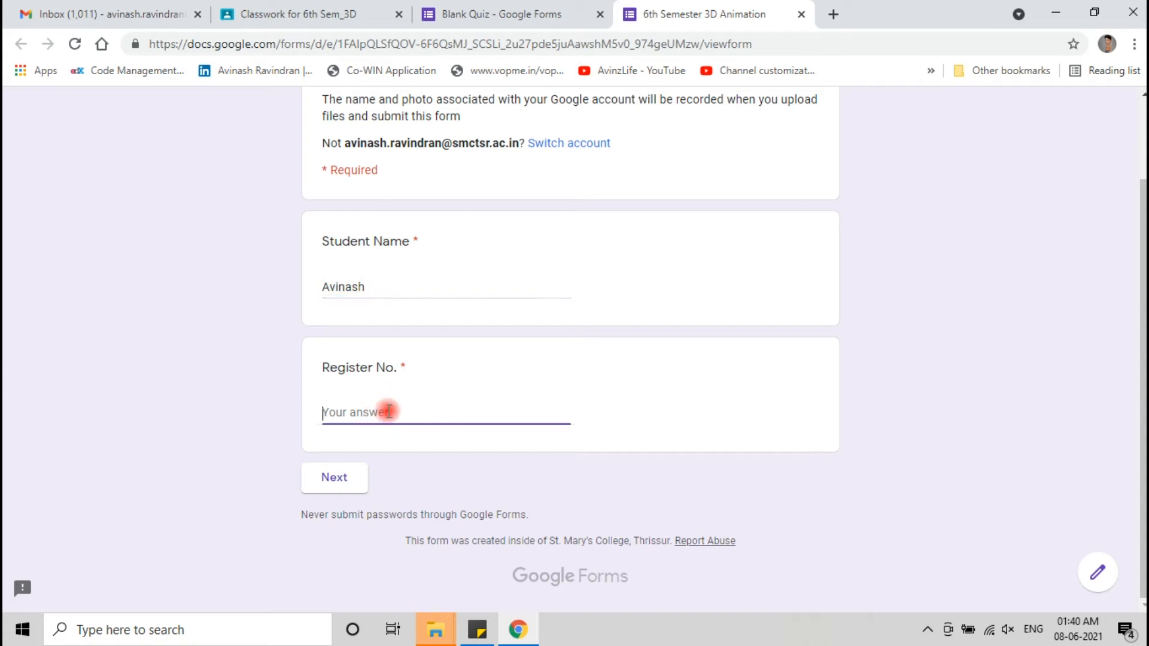
left_click(328, 481)
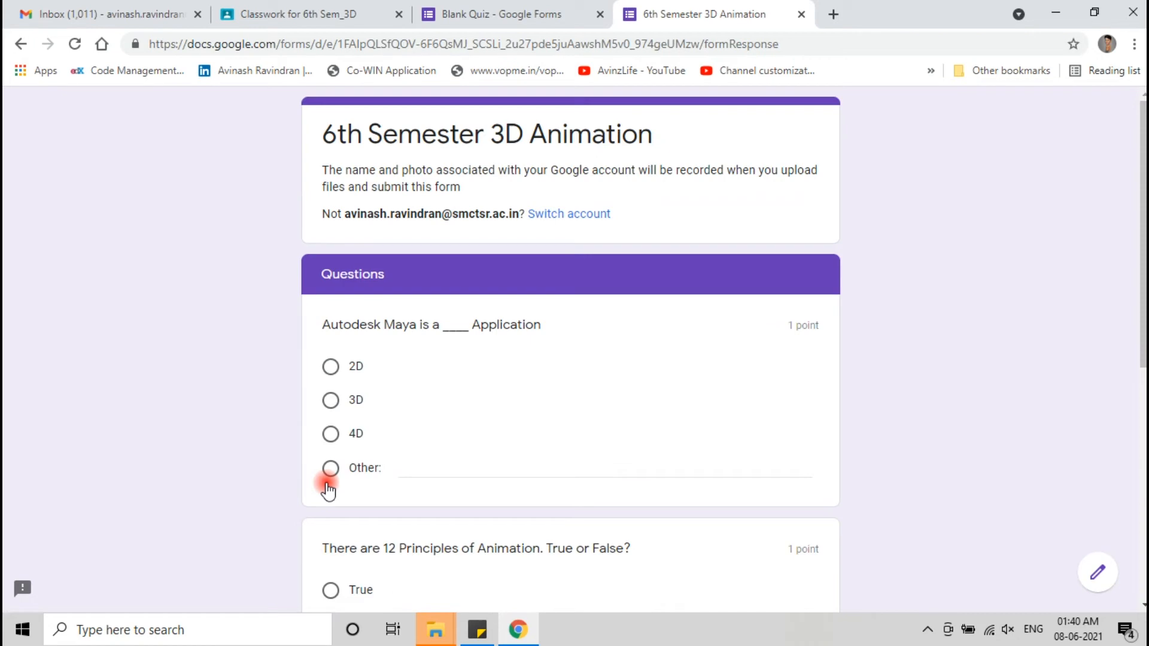
- Answer 3D, True and filler text for Types of Animation, submit, and view the score
scroll(329, 488, "down", 1)
left_click(330, 315)
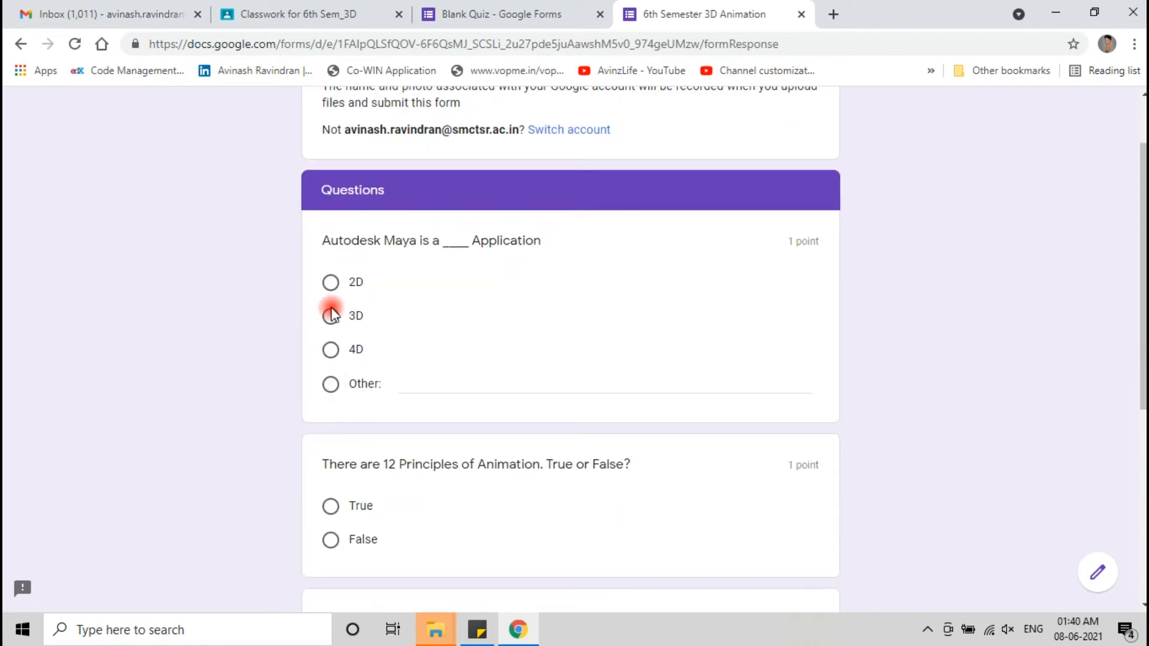
scroll(268, 412, "down", 3)
left_click(330, 337)
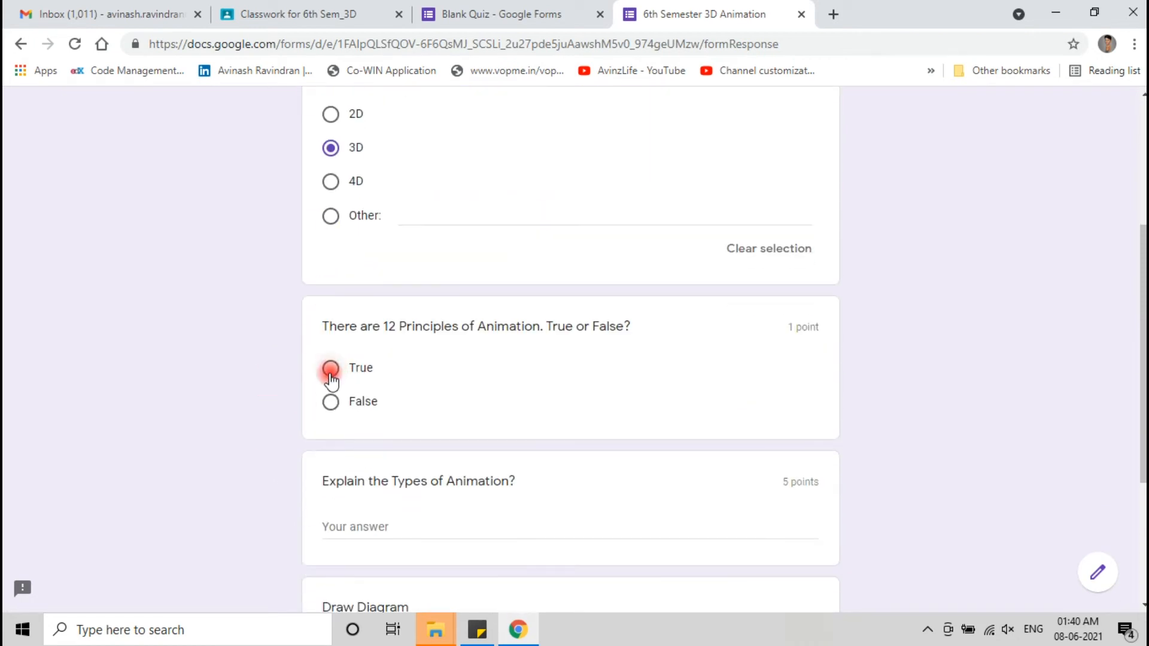
scroll(328, 395, "down", 3)
left_click(478, 311)
type("gfdgdfg")
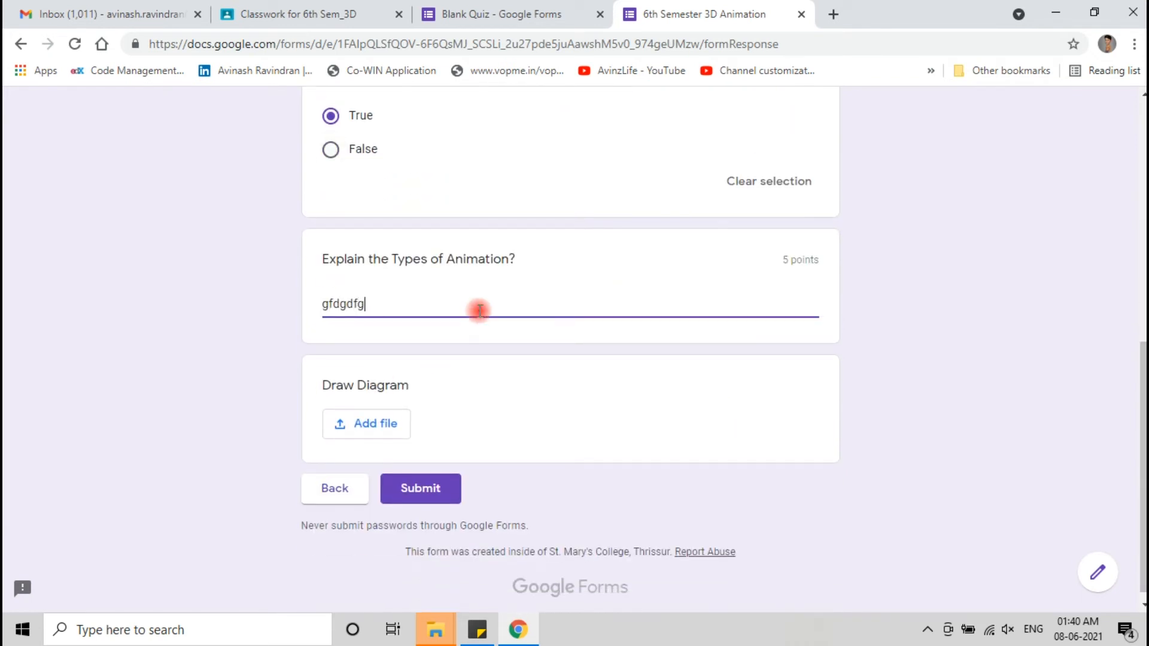
type("dfhhfdhdfhhfd")
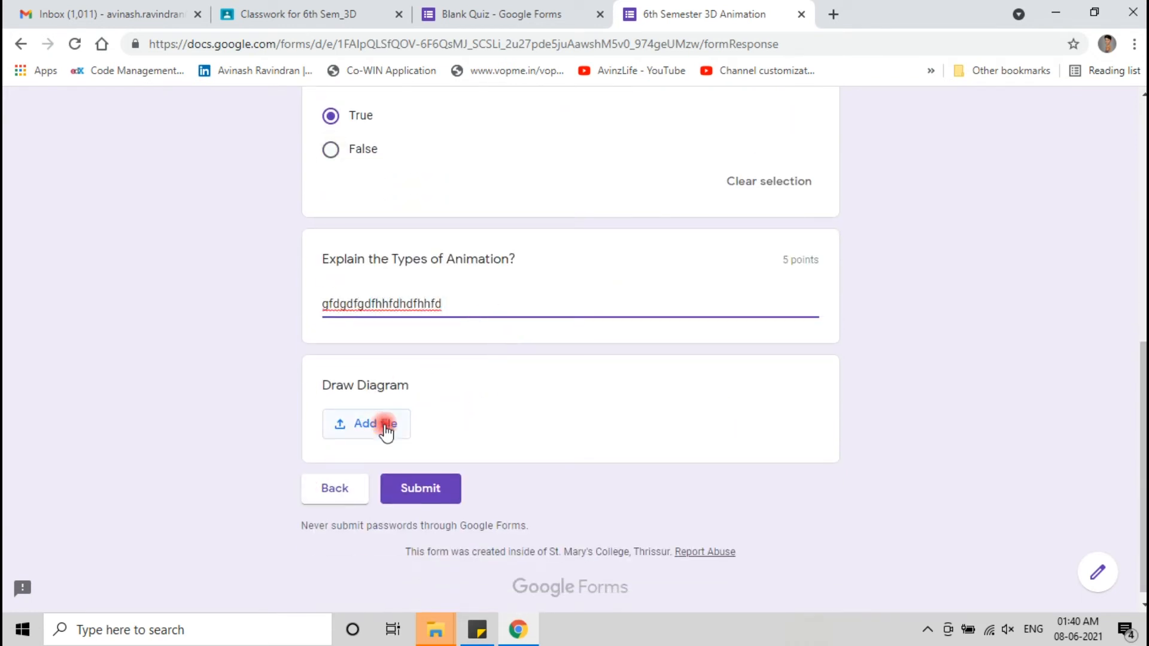
left_click(460, 497)
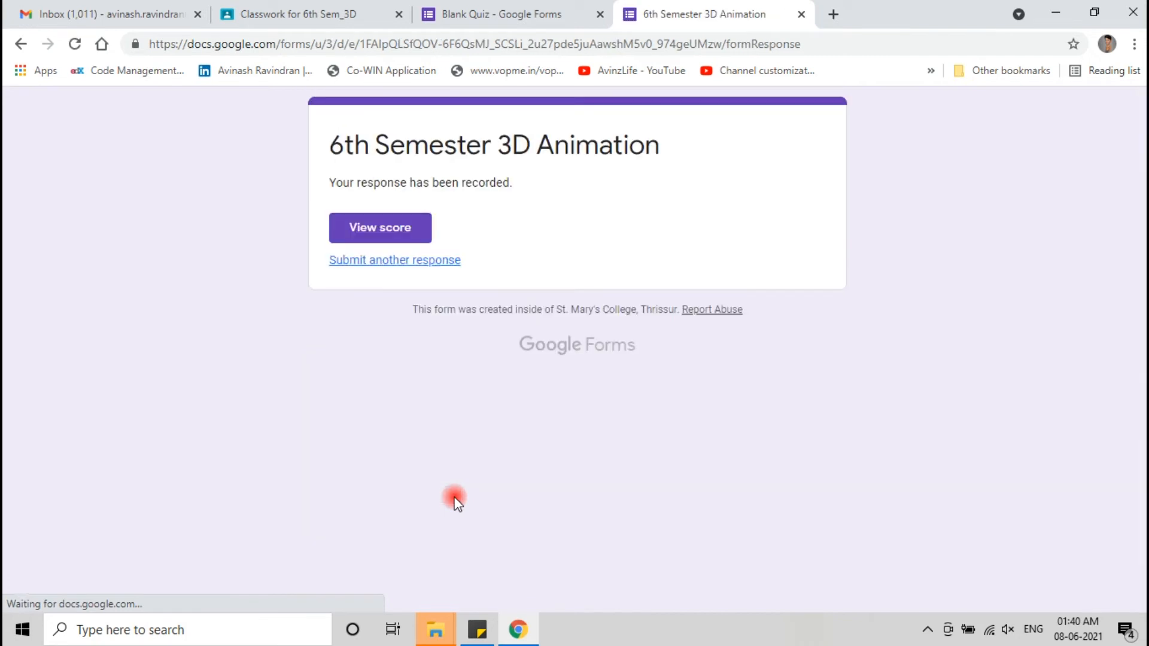
left_click(401, 232)
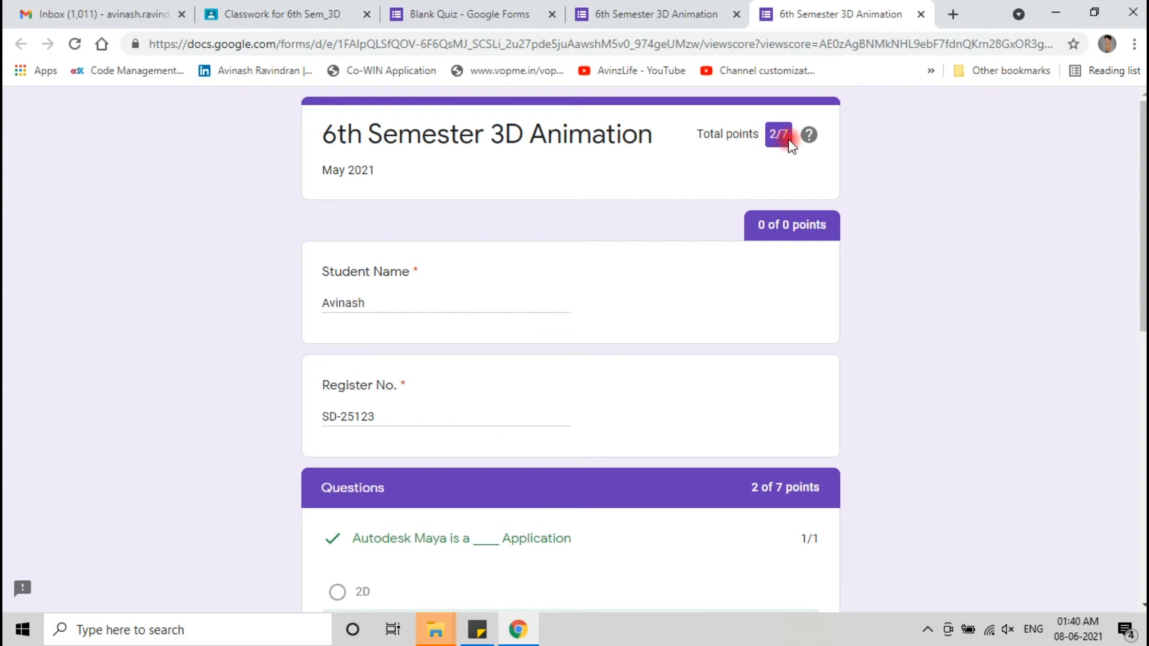
- Review the 2/7 score breakdown, then close the score and confirmation tabs to reach the editor
scroll(631, 298, "down", 5)
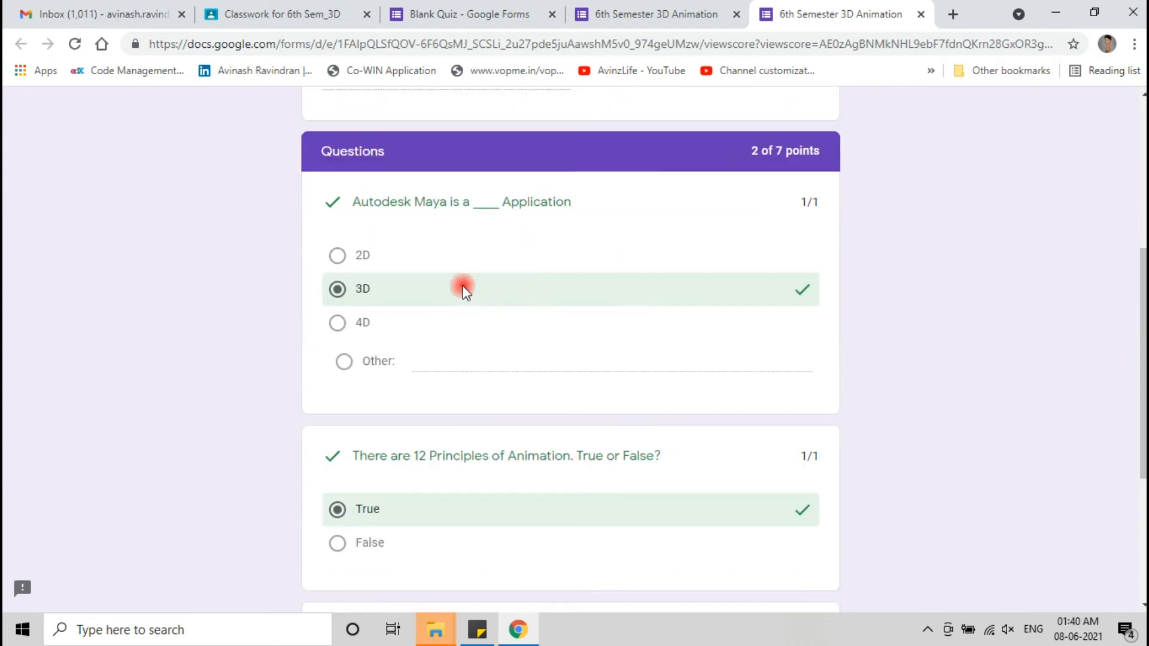
scroll(465, 287, "down", 5)
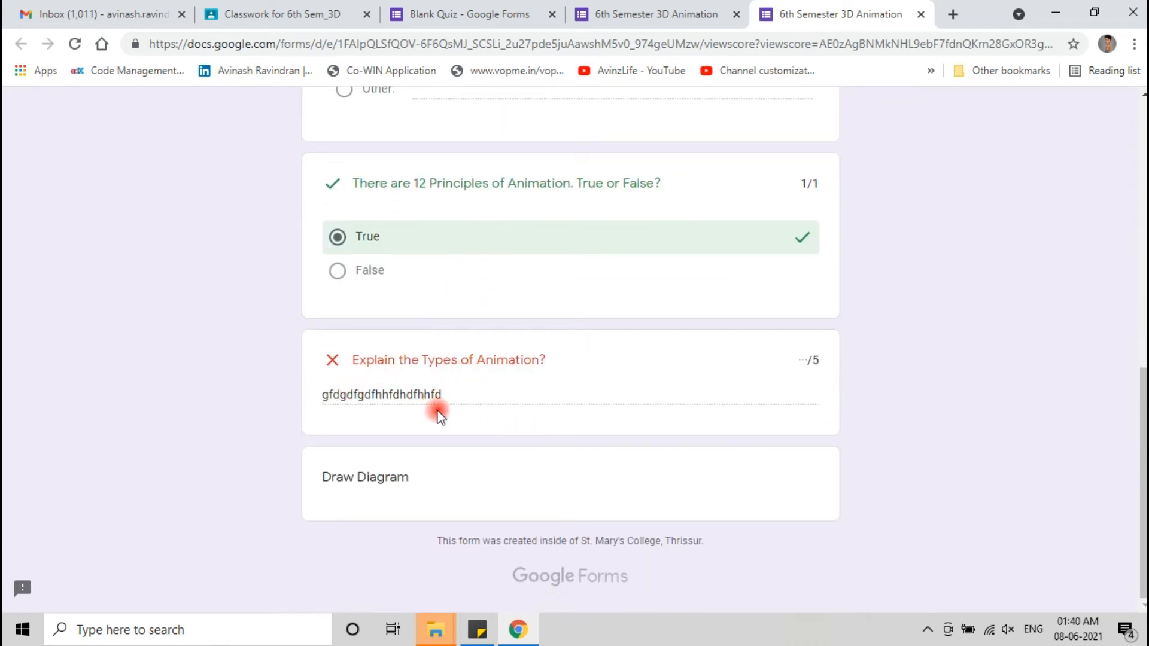
left_click(644, 8)
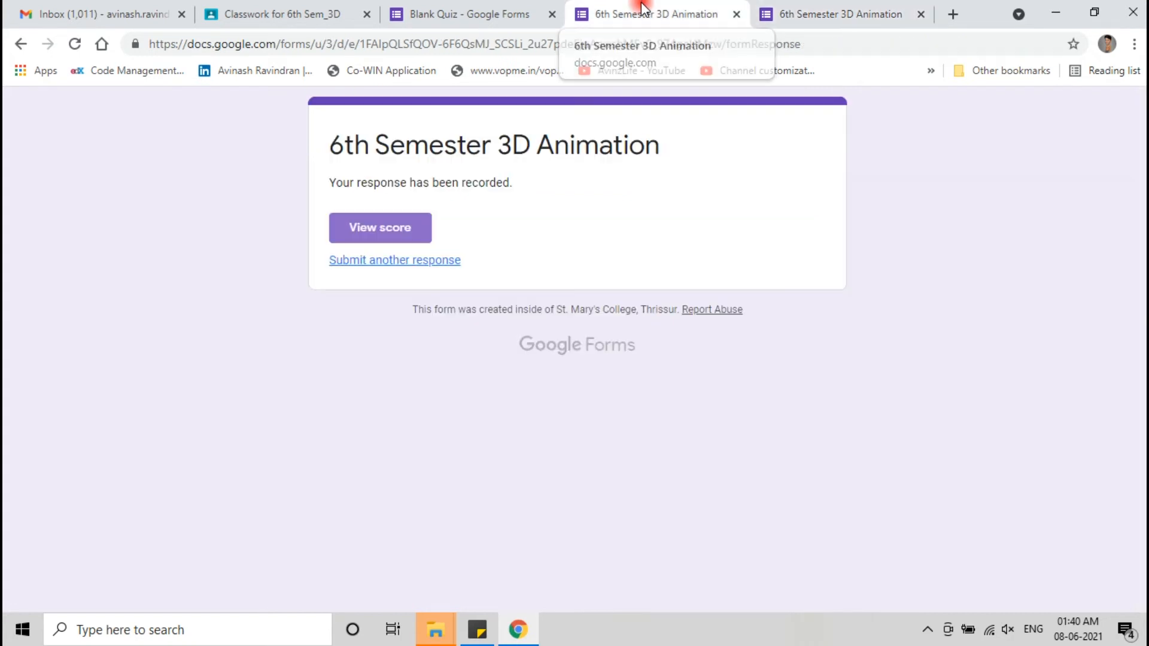
left_click(736, 14)
left_click(737, 14)
left_click(737, 13)
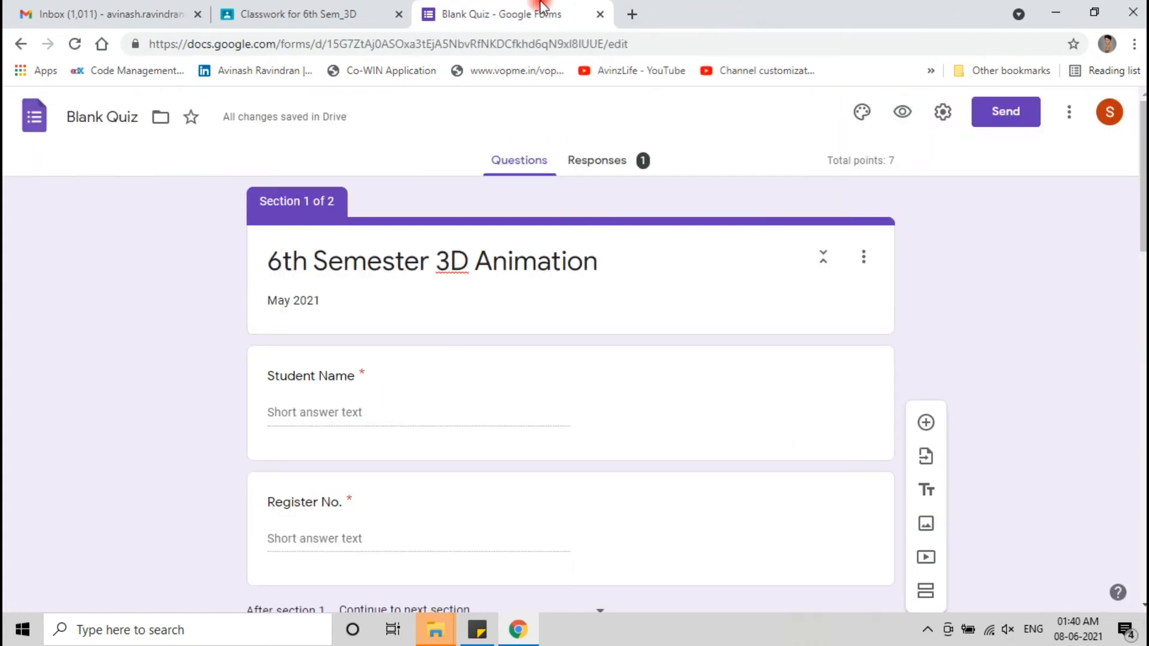
- Check the Responses summary showing 1 response averaging 2/7, then open the individual response
left_click(622, 158)
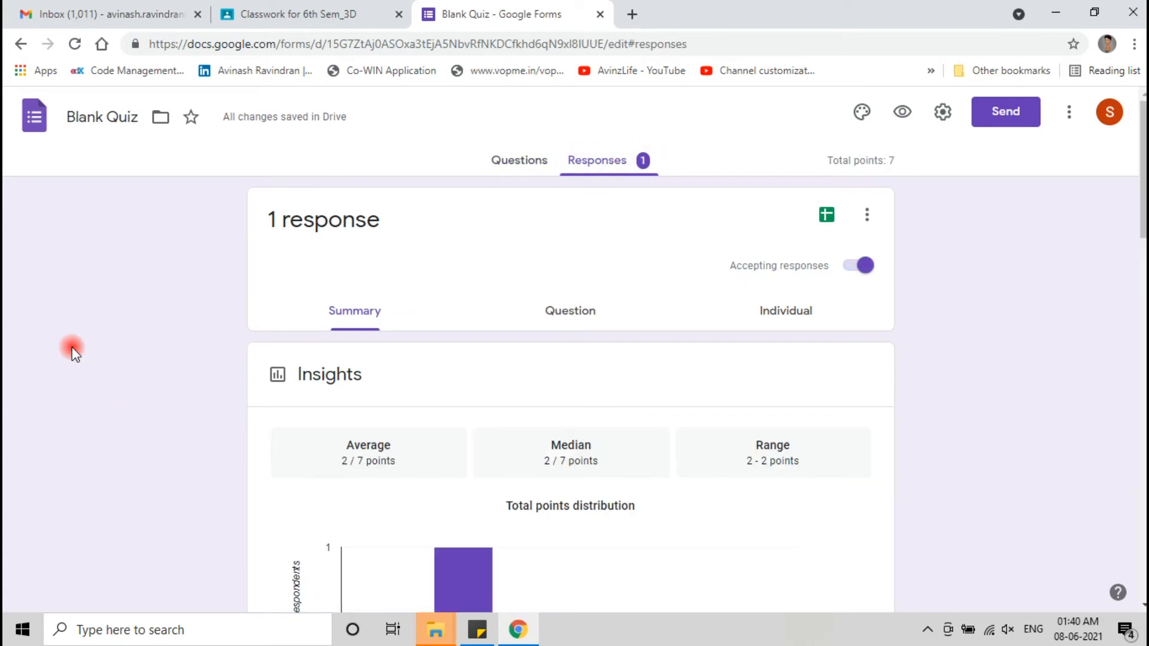
left_click(493, 173)
left_click(625, 158)
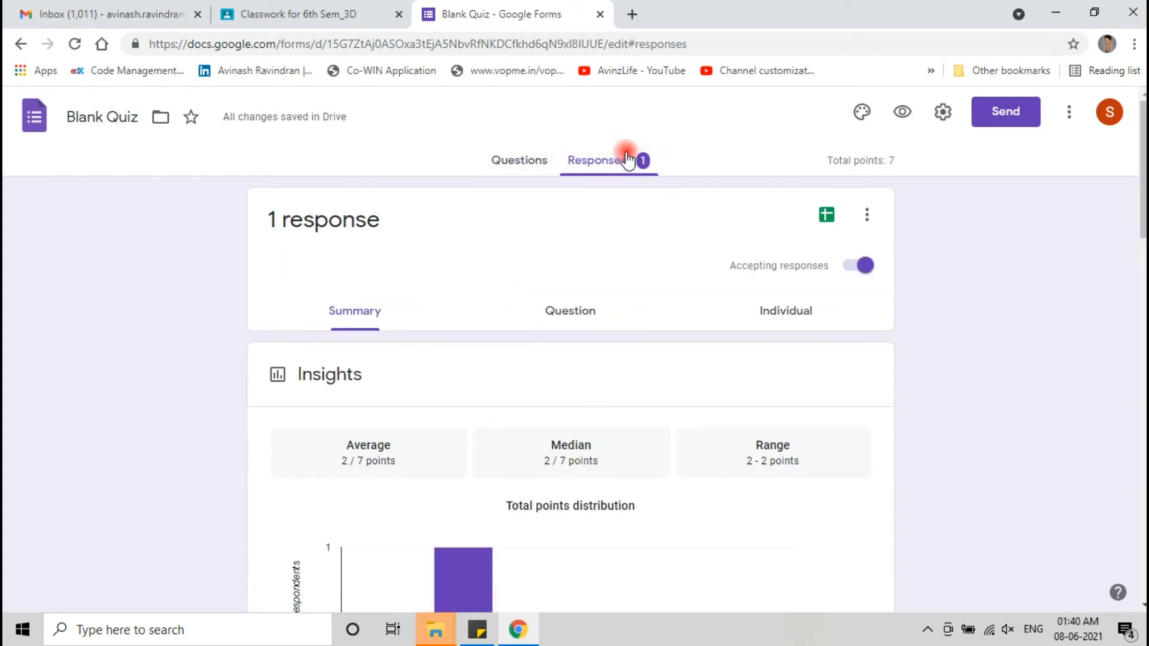
scroll(210, 361, "down", 8)
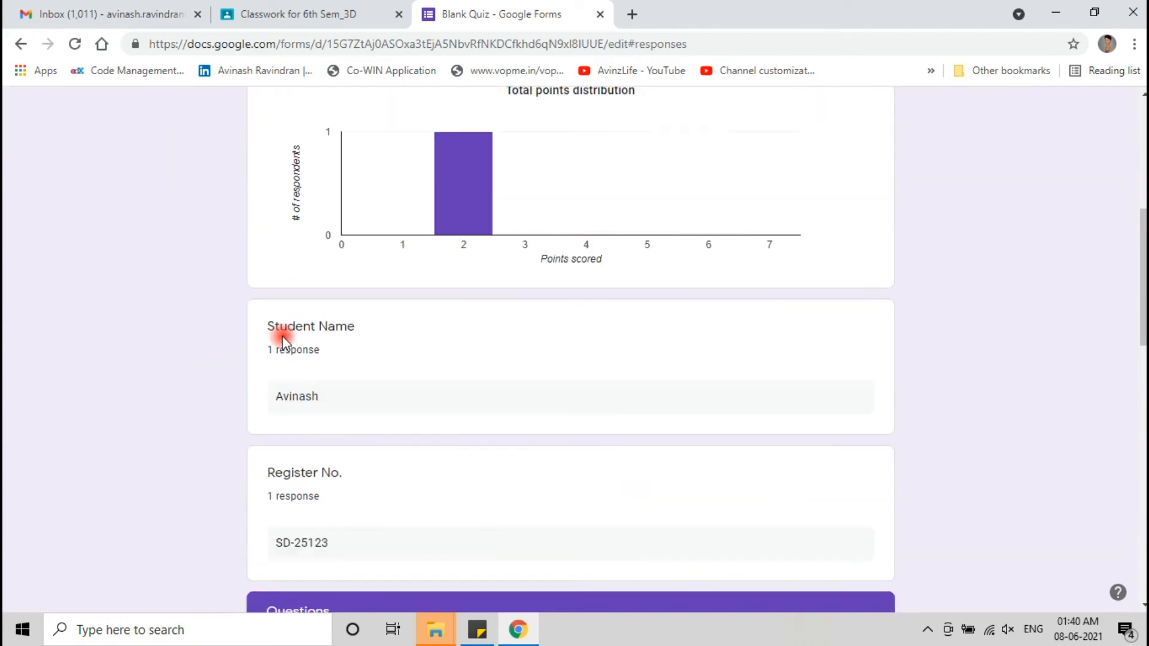
scroll(407, 443, "up", 10)
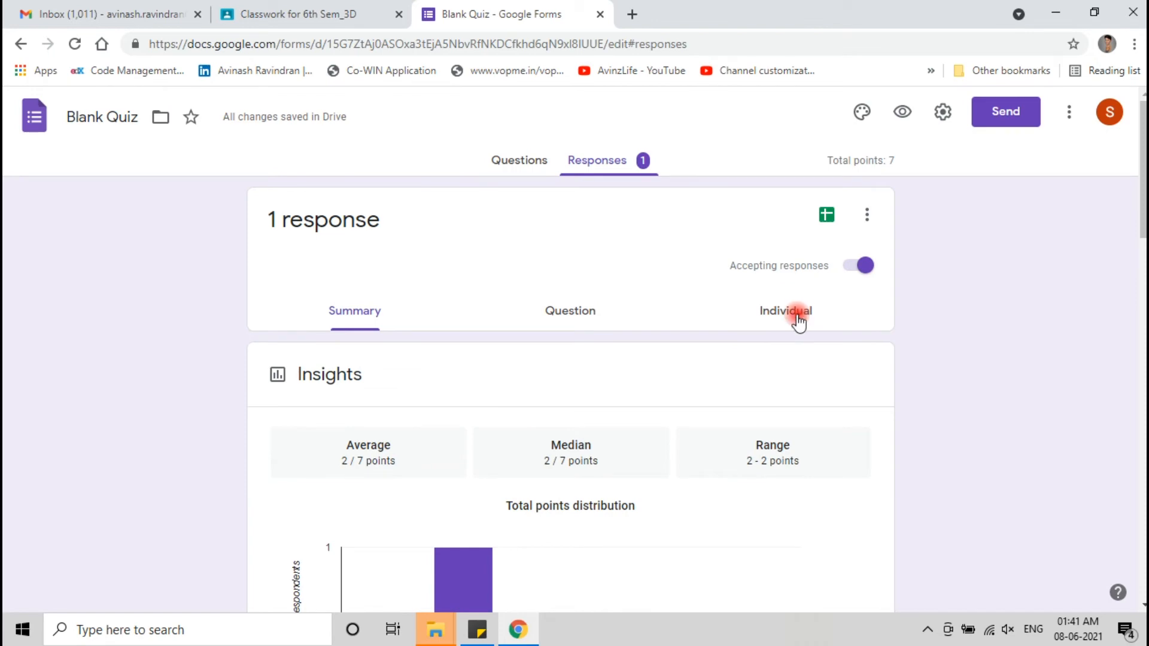
left_click(791, 326)
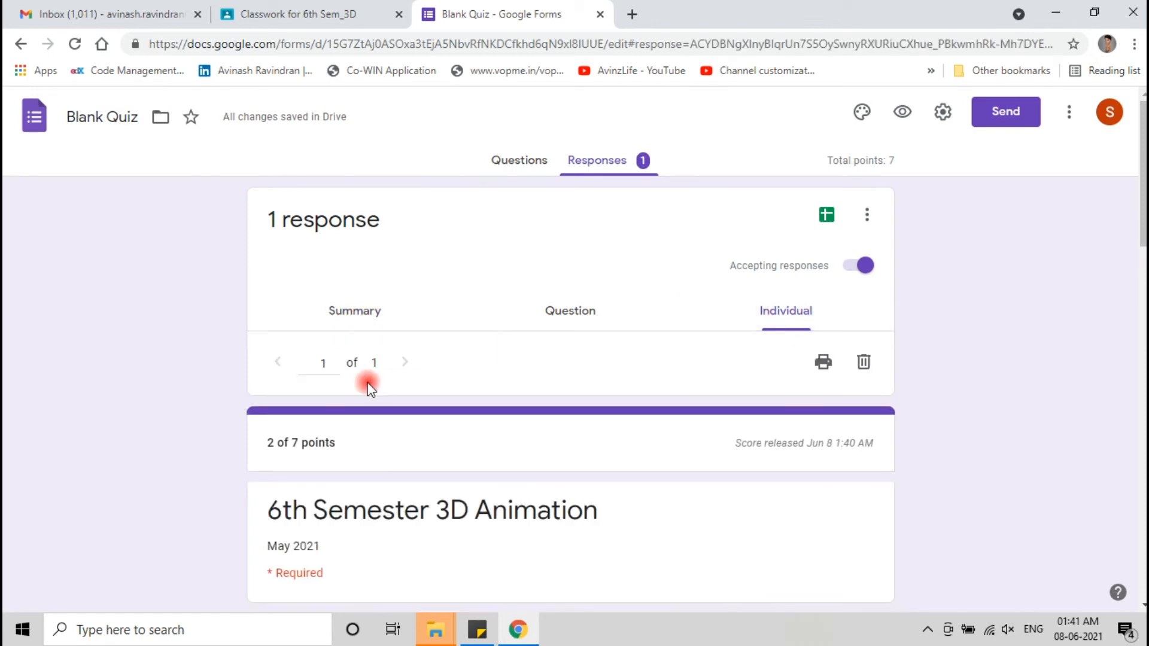
- Give the Types of Animation answer 5 points and save, raising the response to 7/7
scroll(368, 386, "down", 3)
scroll(367, 386, "down", 15)
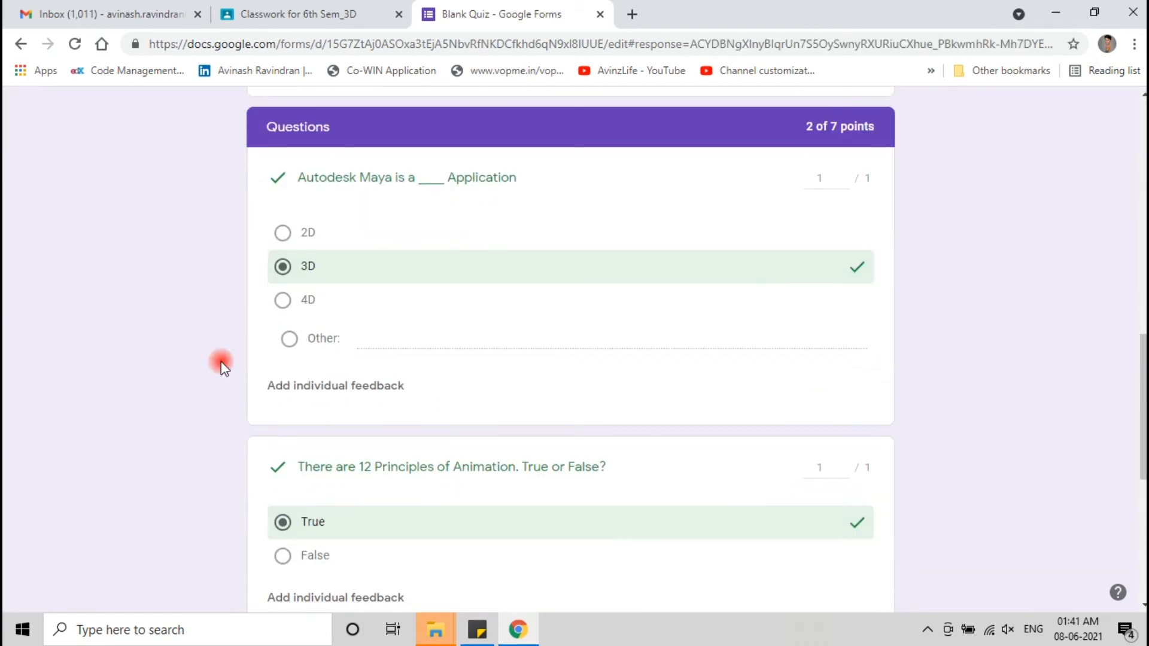
scroll(203, 365, "down", 2)
scroll(254, 305, "up", 3)
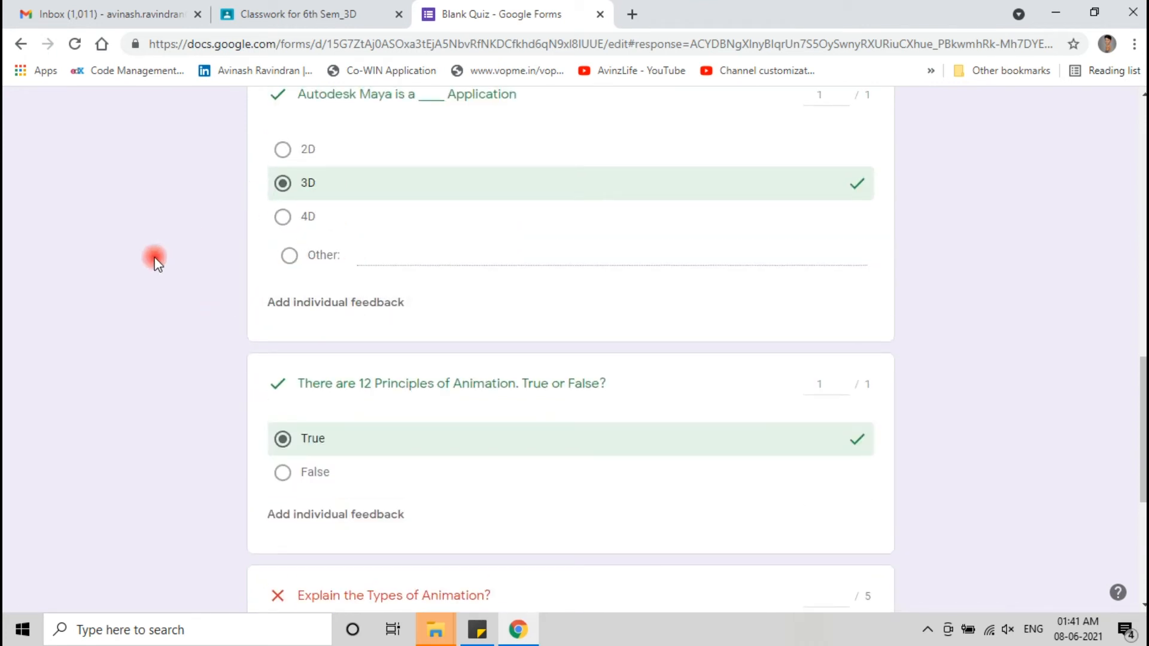
scroll(154, 258, "down", 3)
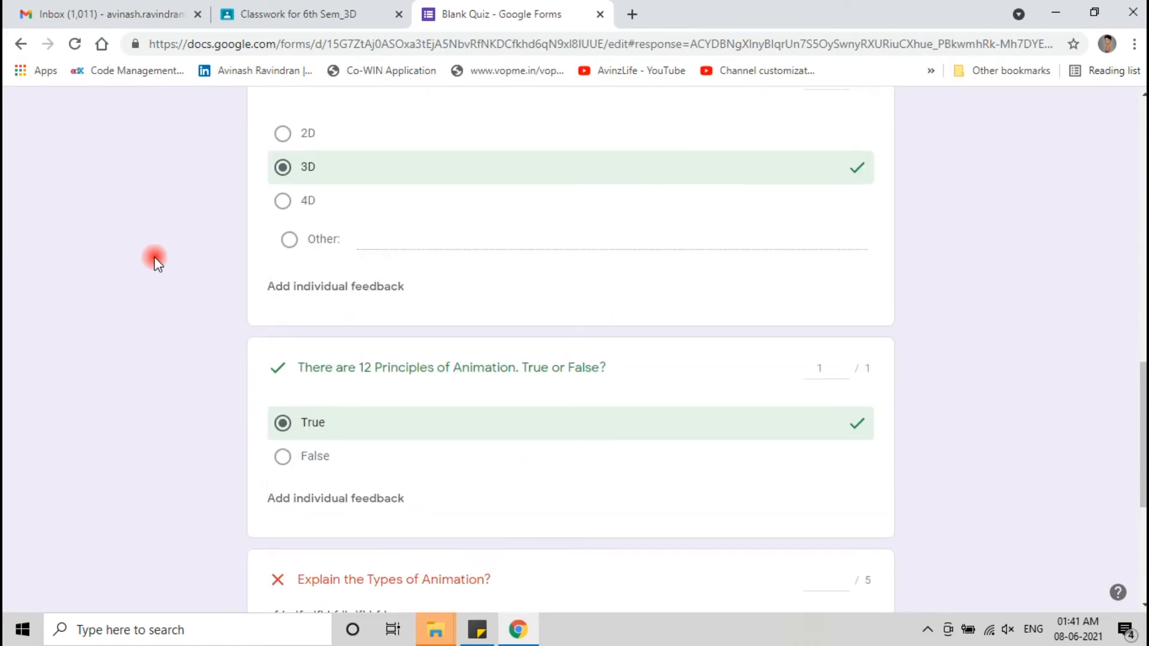
scroll(198, 263, "down", 2)
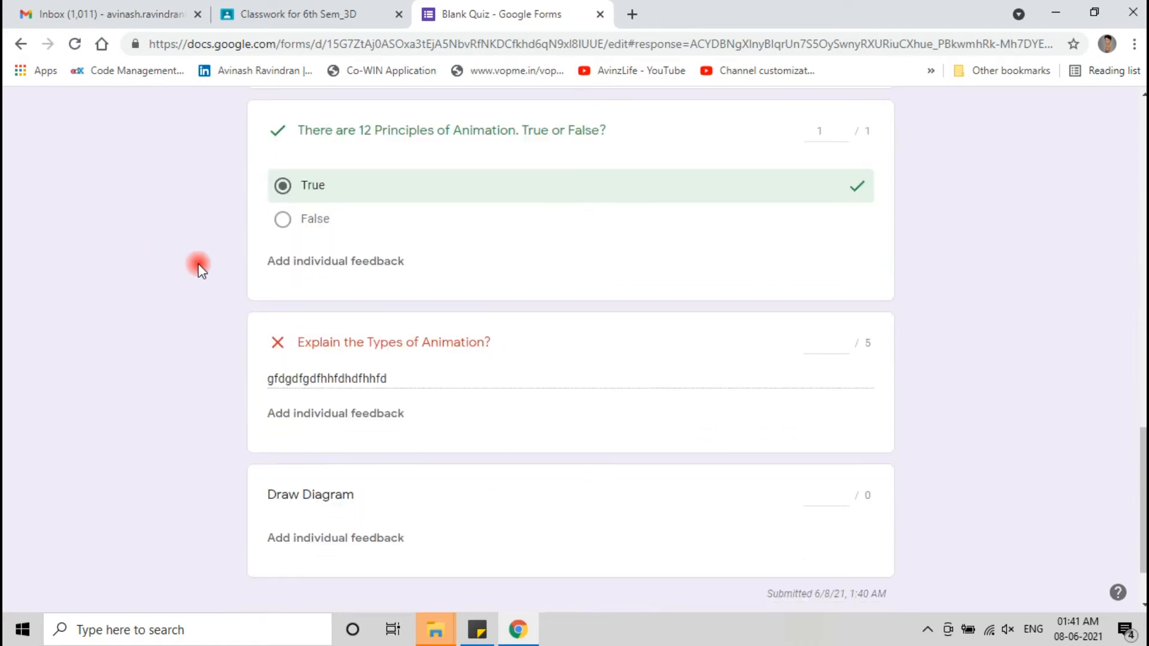
scroll(391, 385, "down", 2)
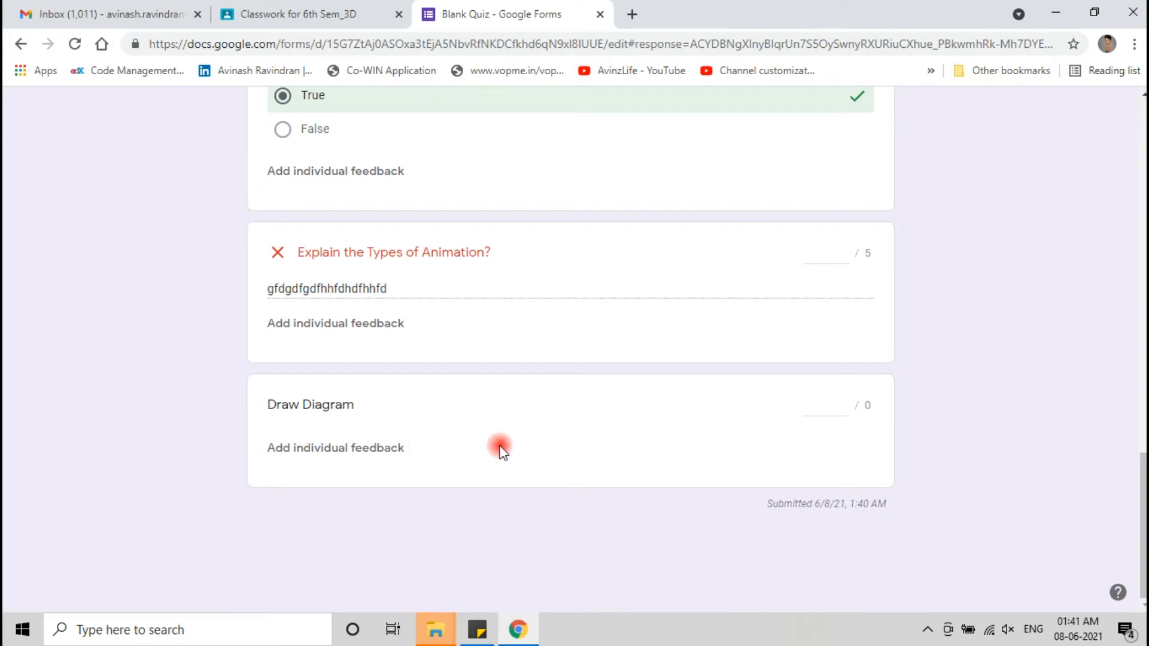
left_click(843, 250)
left_click(843, 249)
left_click(852, 593)
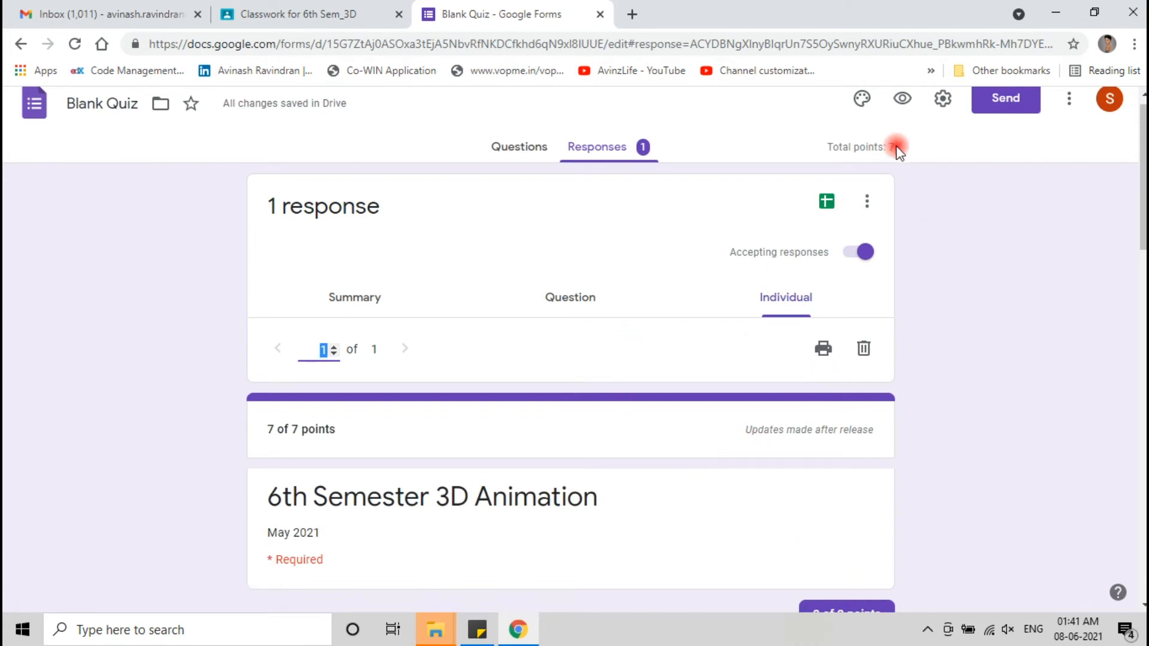
scroll(895, 303, "down", 2)
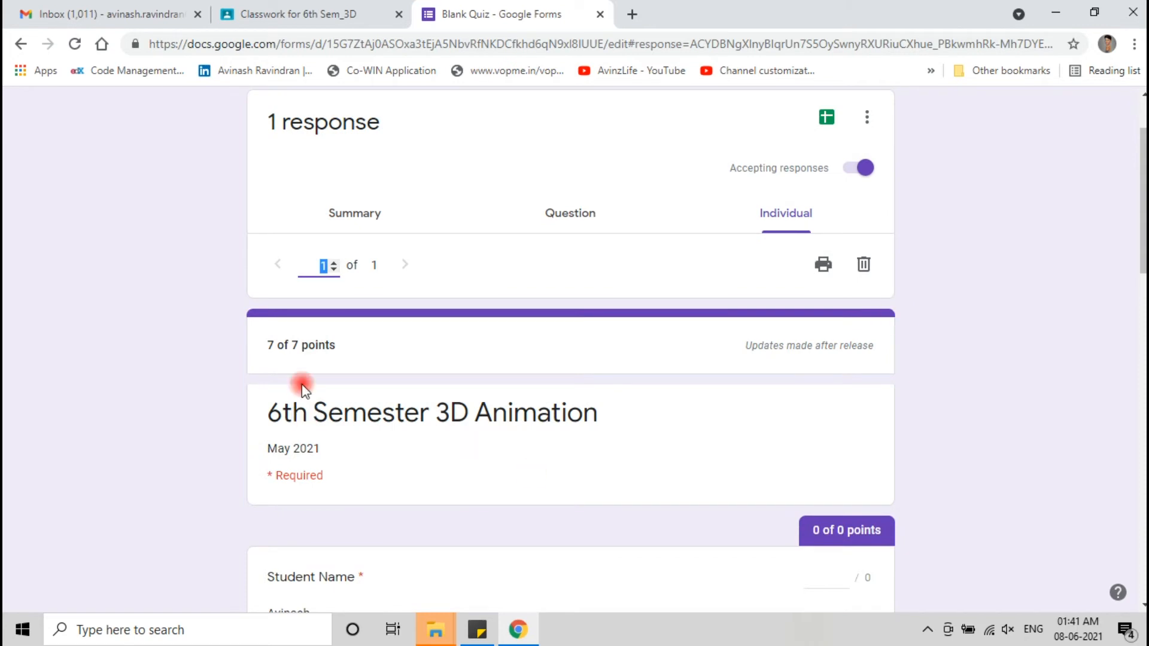
scroll(568, 323, "up", 3)
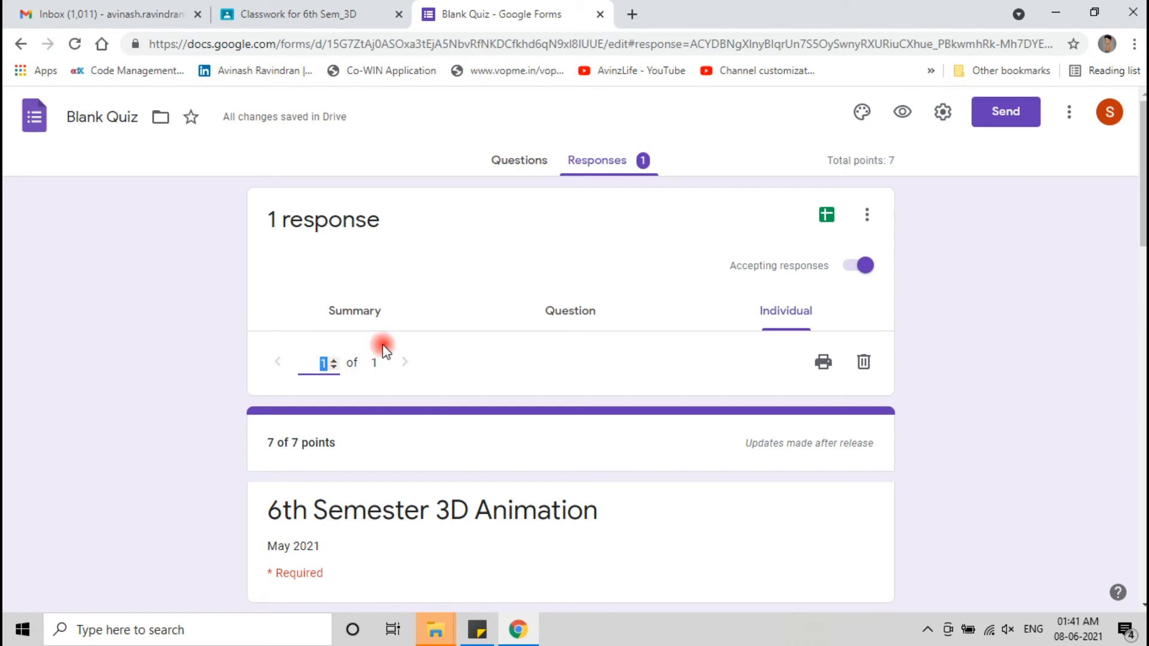
left_click(406, 365)
scroll(371, 371, "down", 3)
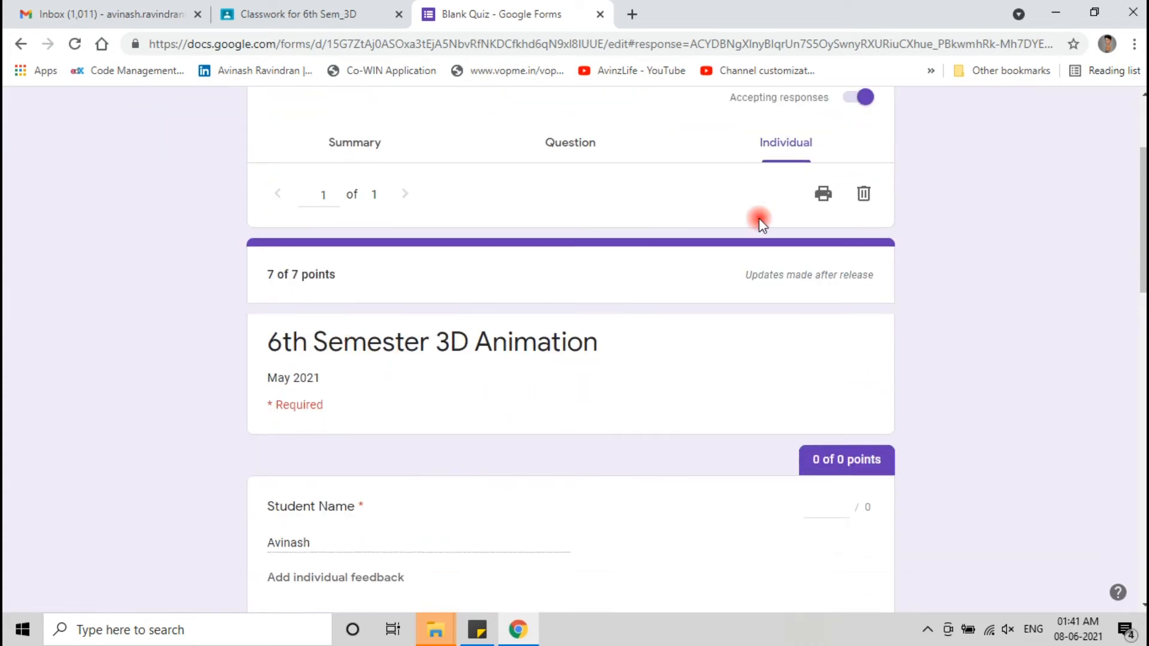
scroll(449, 389, "down", 6)
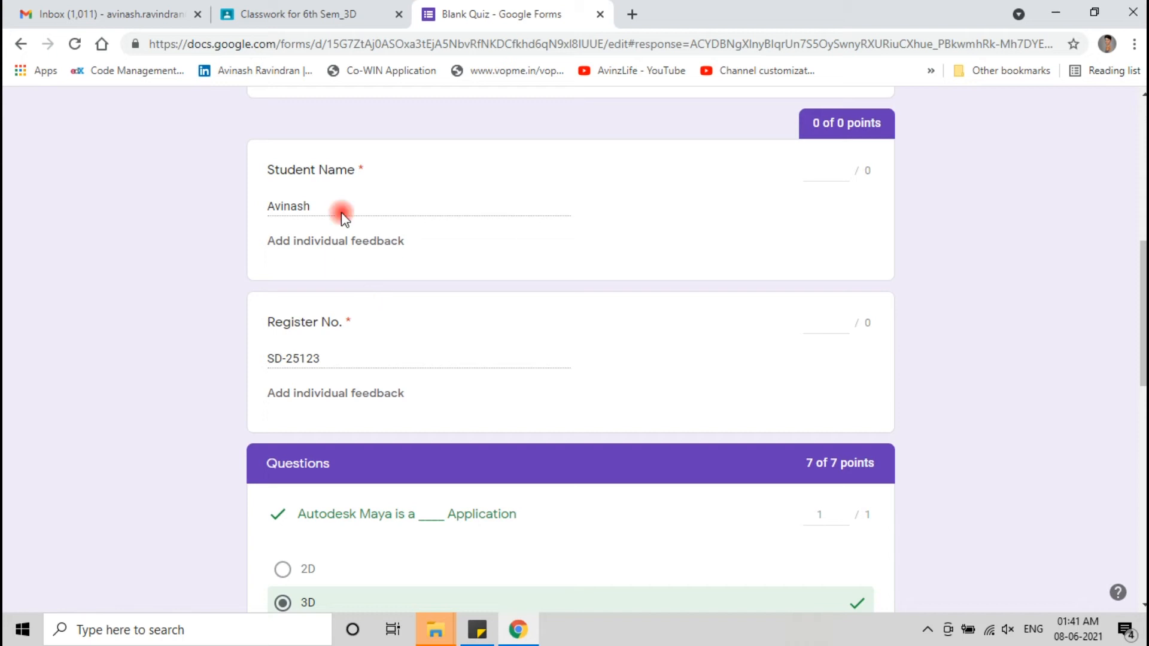
scroll(259, 330, "up", 1)
scroll(258, 330, "up", 3)
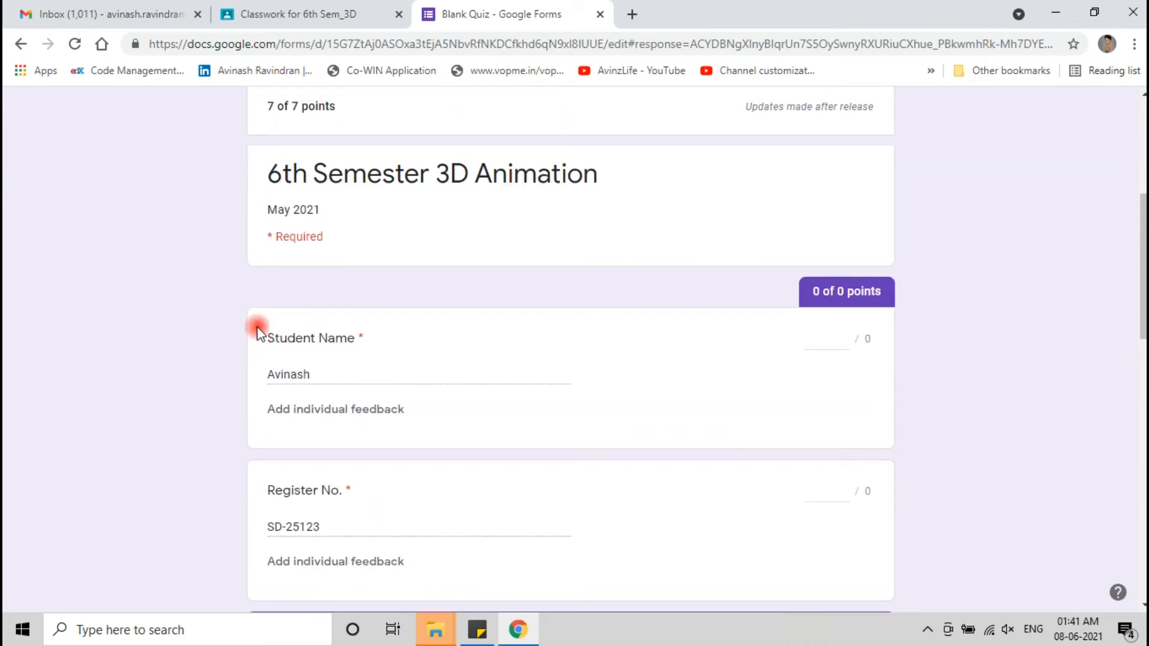
scroll(258, 331, "up", 3)
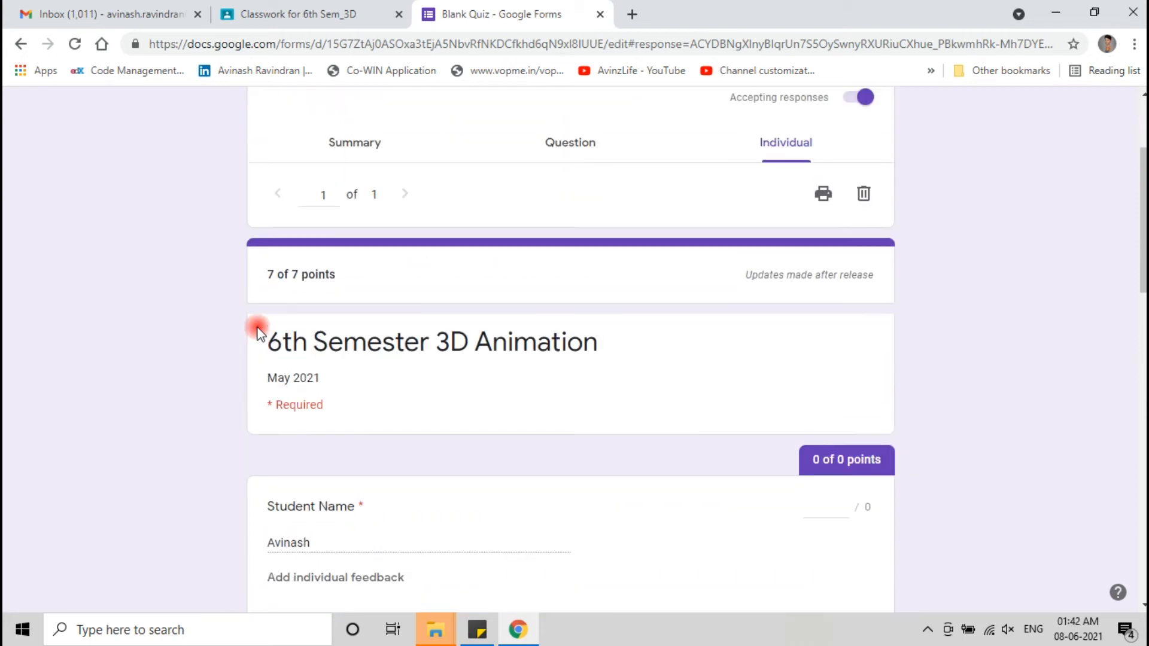
scroll(259, 331, "up", 3)
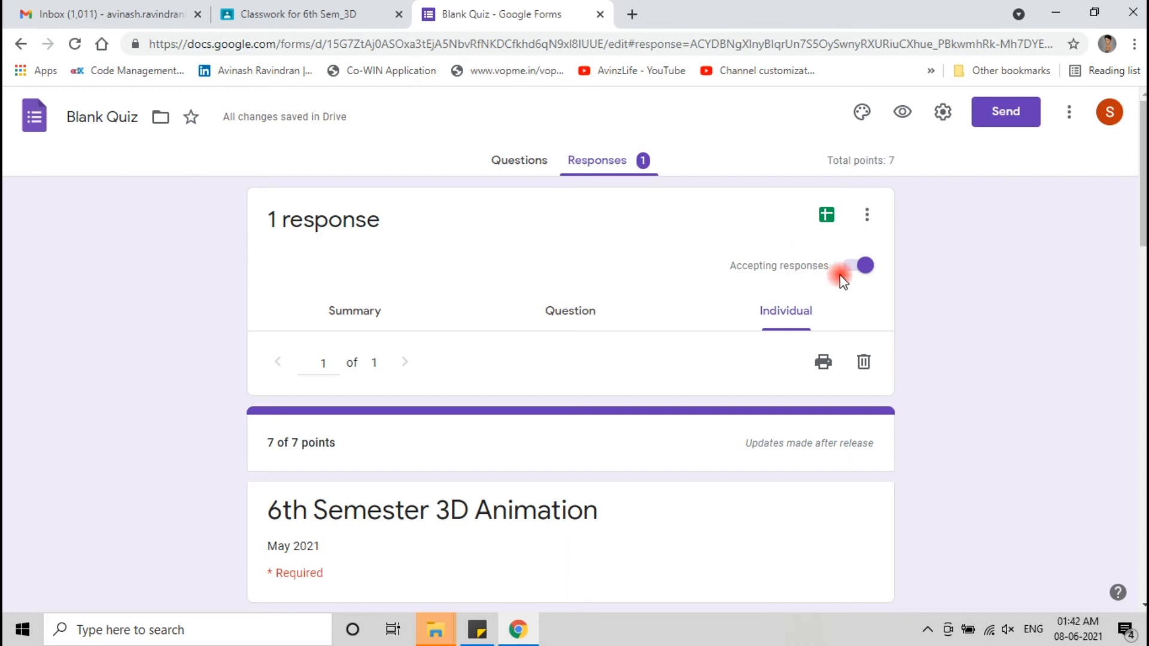
left_click(862, 267)
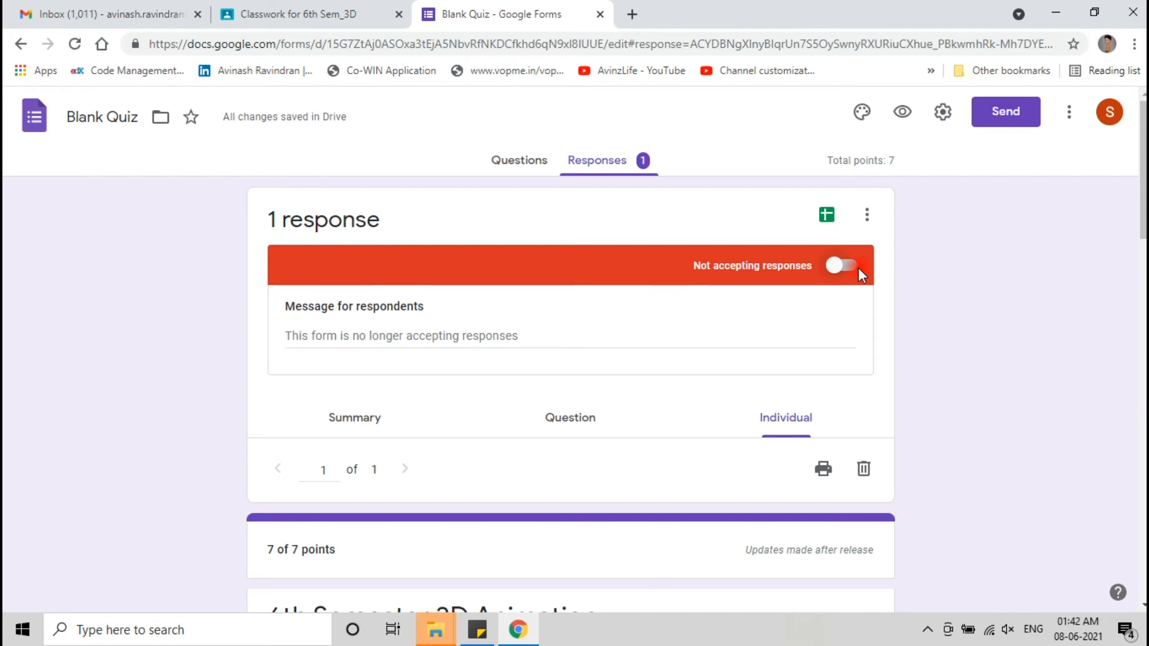
- Export the responses to a new spreadsheet named 'Blank Quiz (Responses)'
left_click(827, 216)
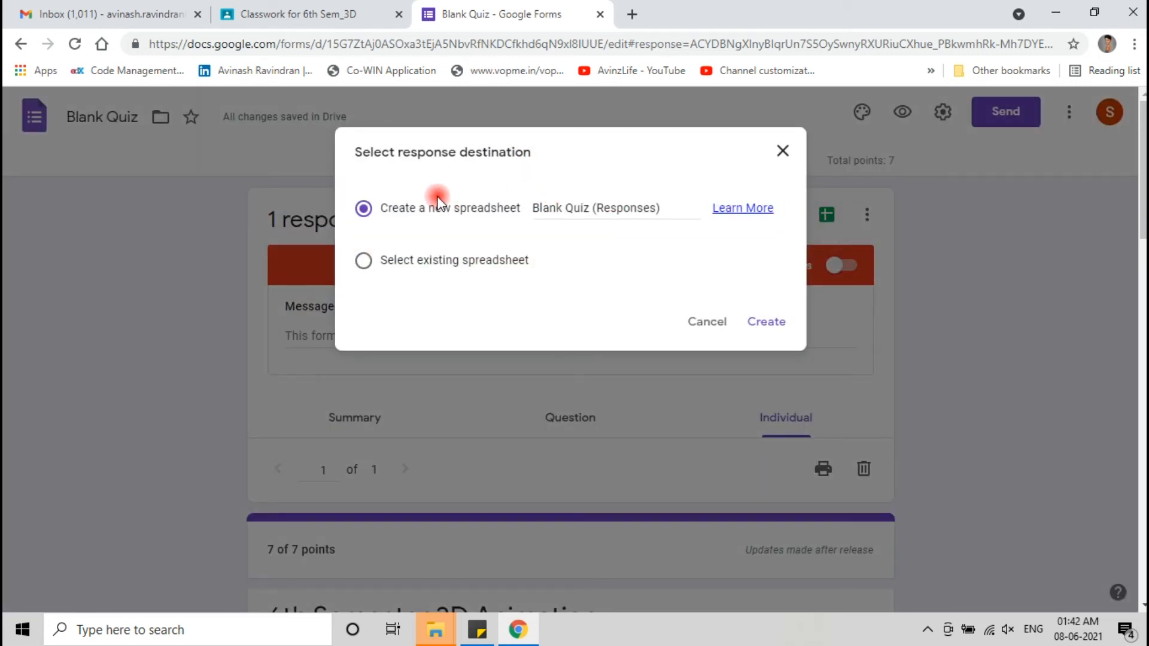
left_click(778, 326)
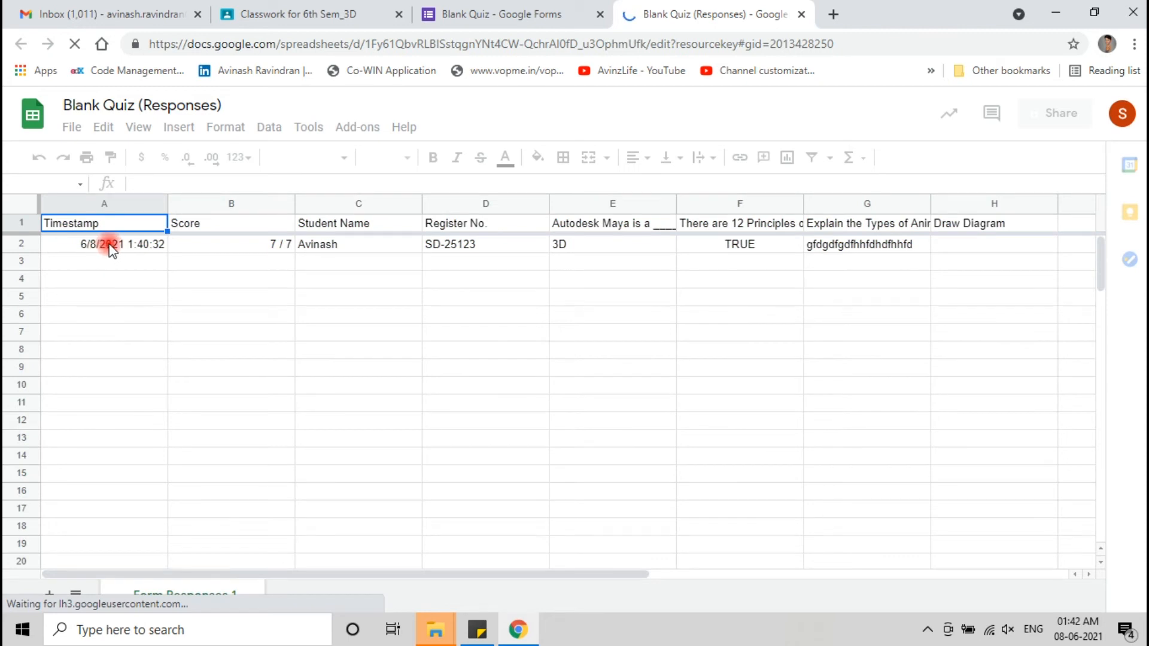
- Inspect the response row, select cells B1:D20, and bring up print settings
left_click(111, 247)
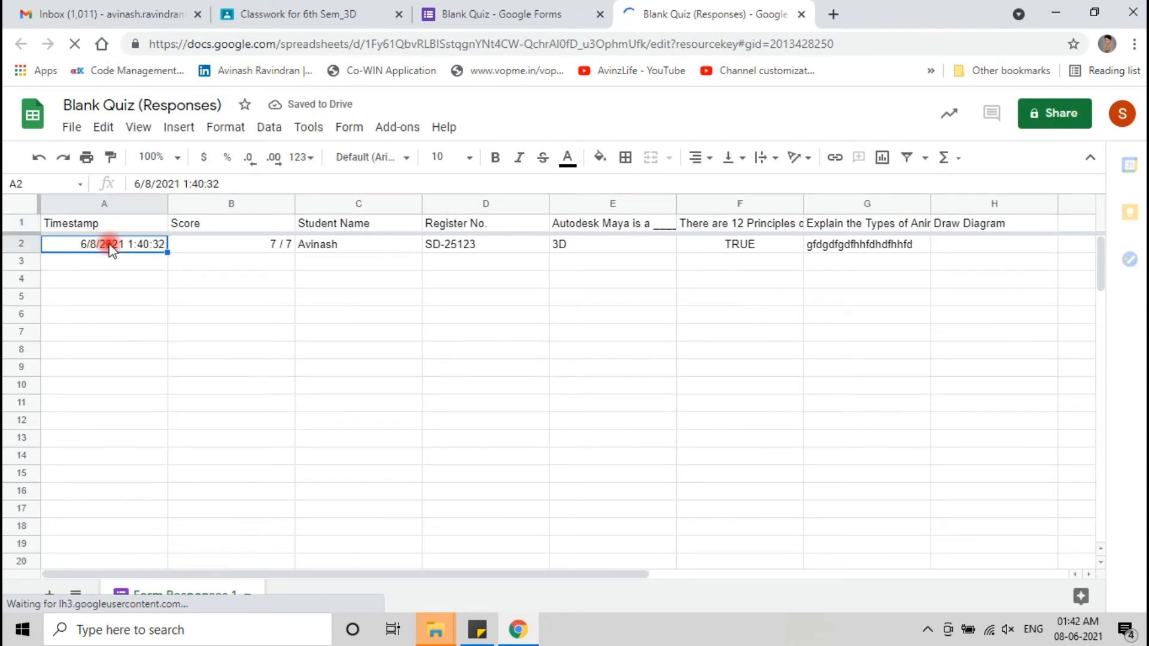
left_click(219, 239)
left_click(371, 247)
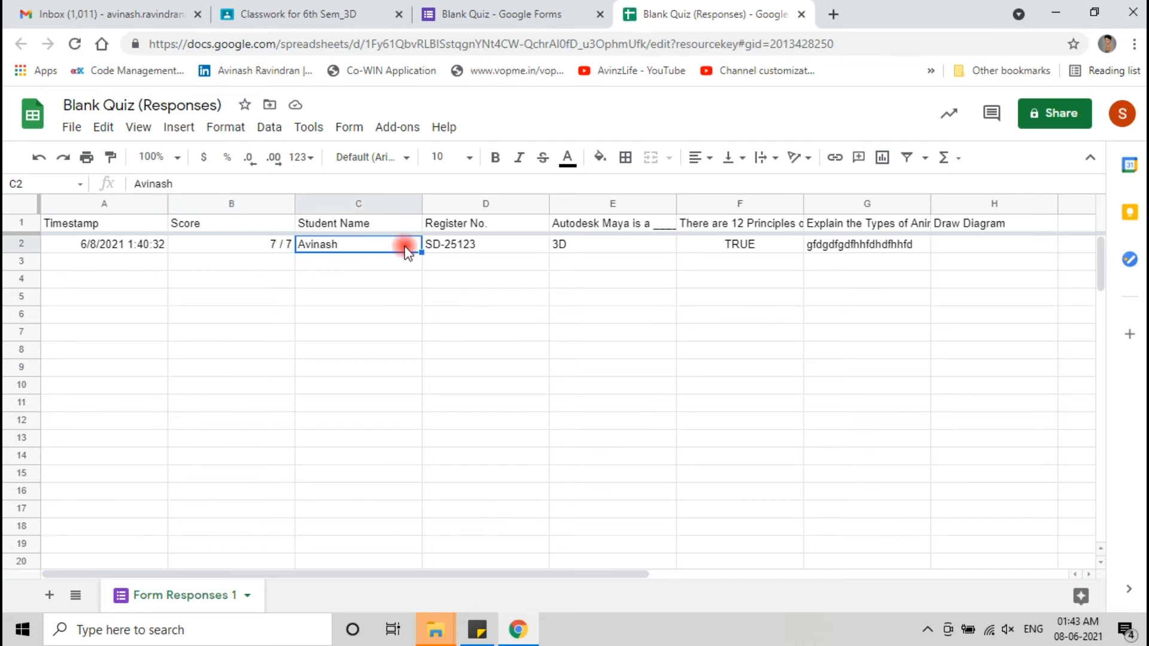
left_click(471, 255)
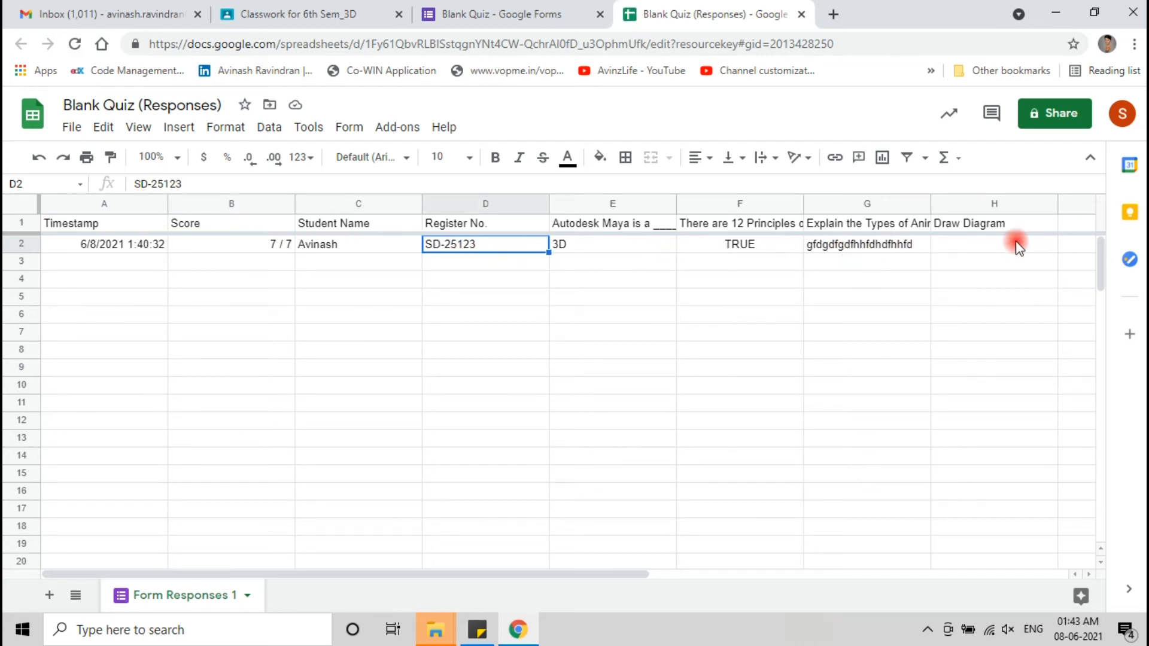
left_click(220, 229)
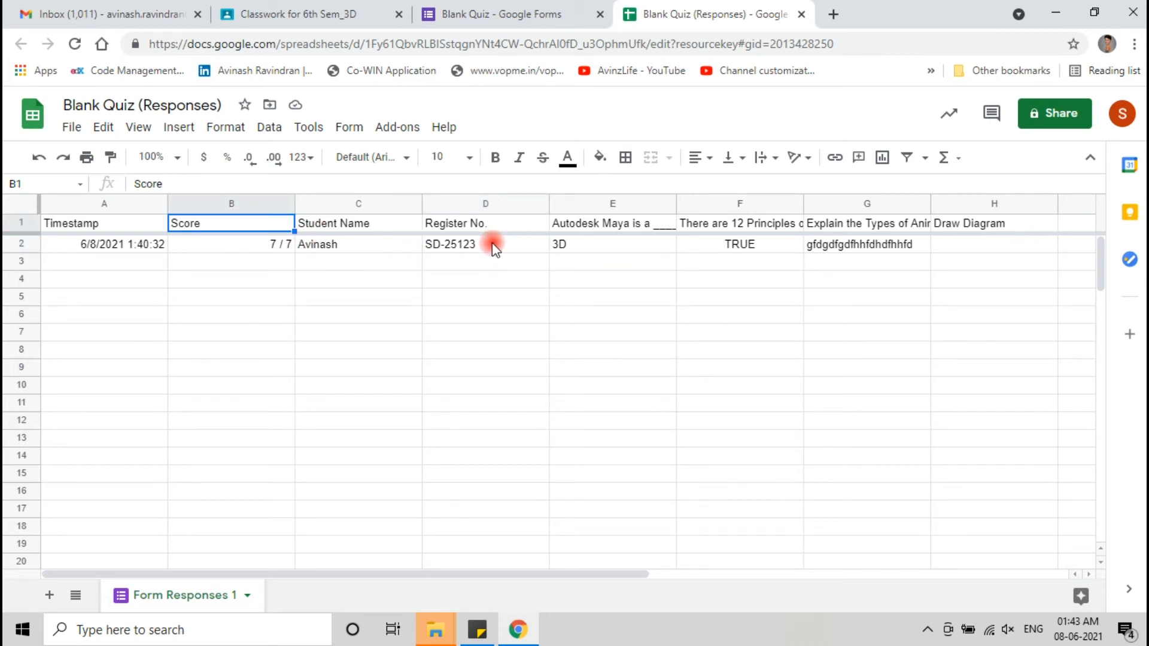
left_click(485, 561, "shift")
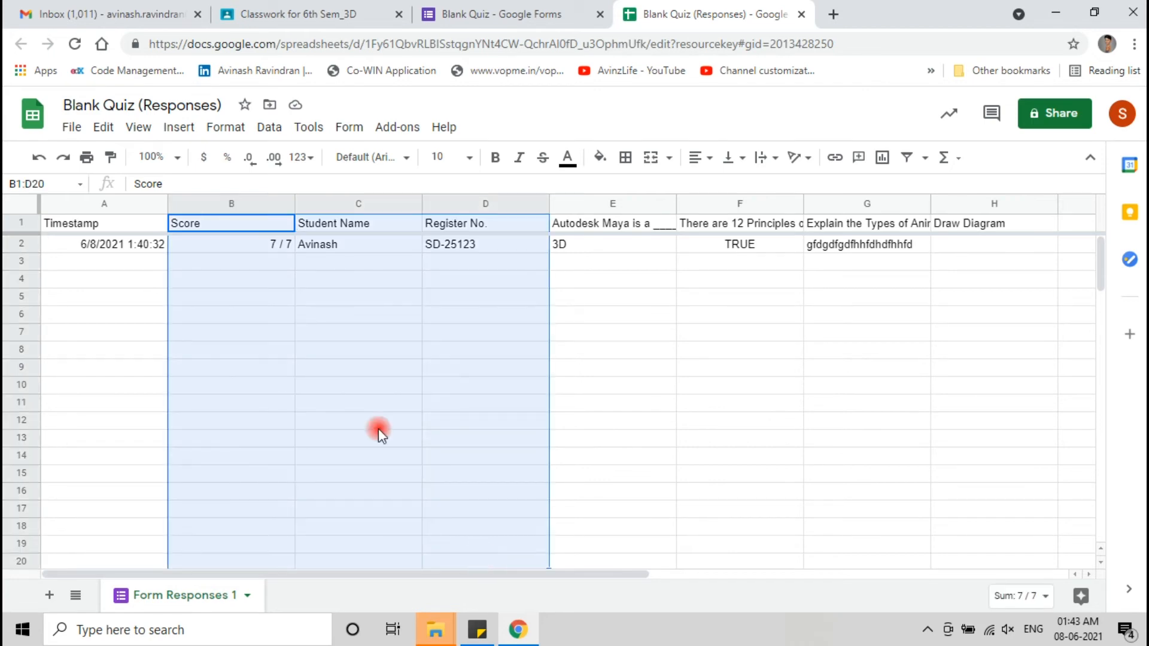
left_click(85, 154)
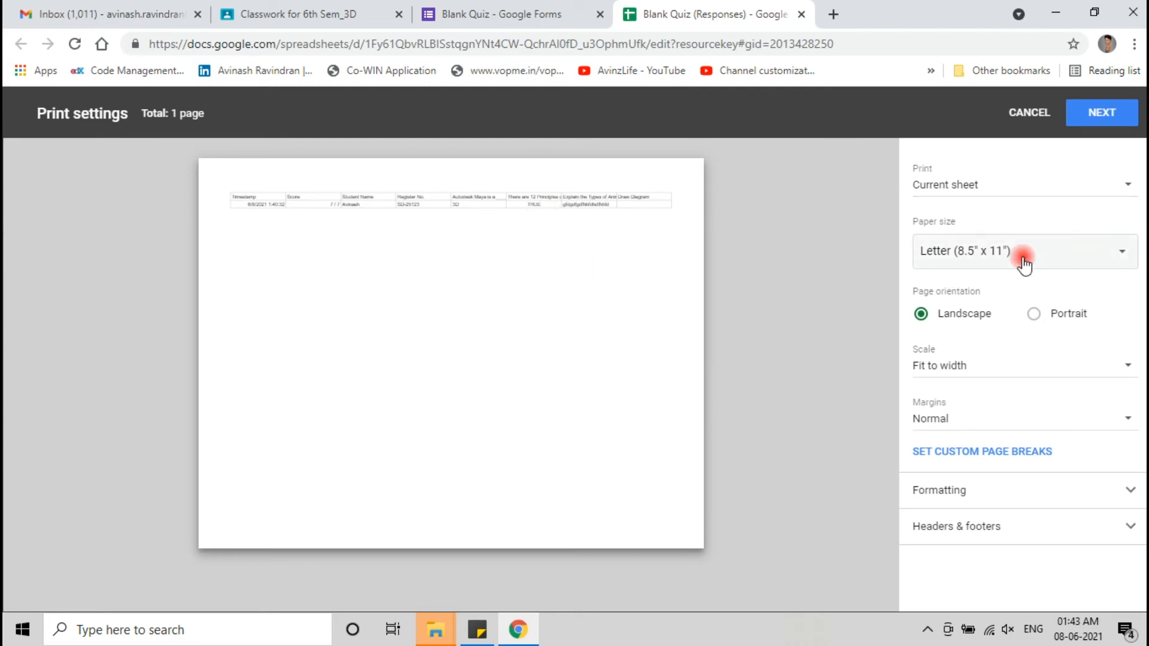
- Set printing to selected cells B1:D20 in portrait orientation and proceed with Next
left_click(1027, 191)
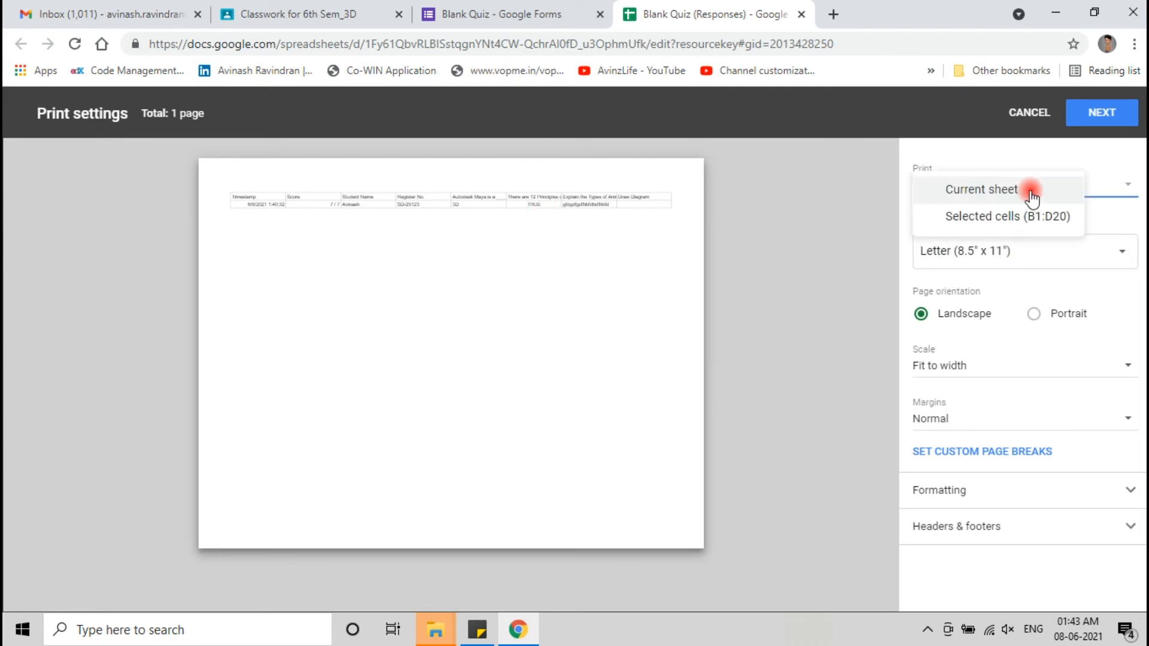
left_click(996, 223)
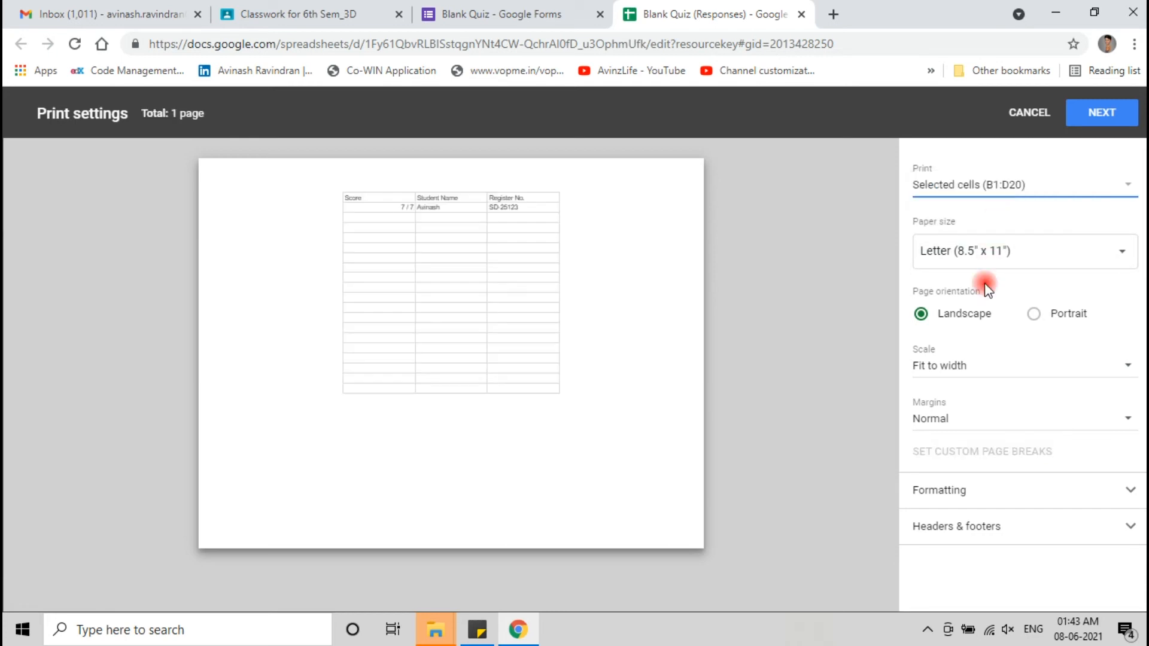
left_click(1048, 320)
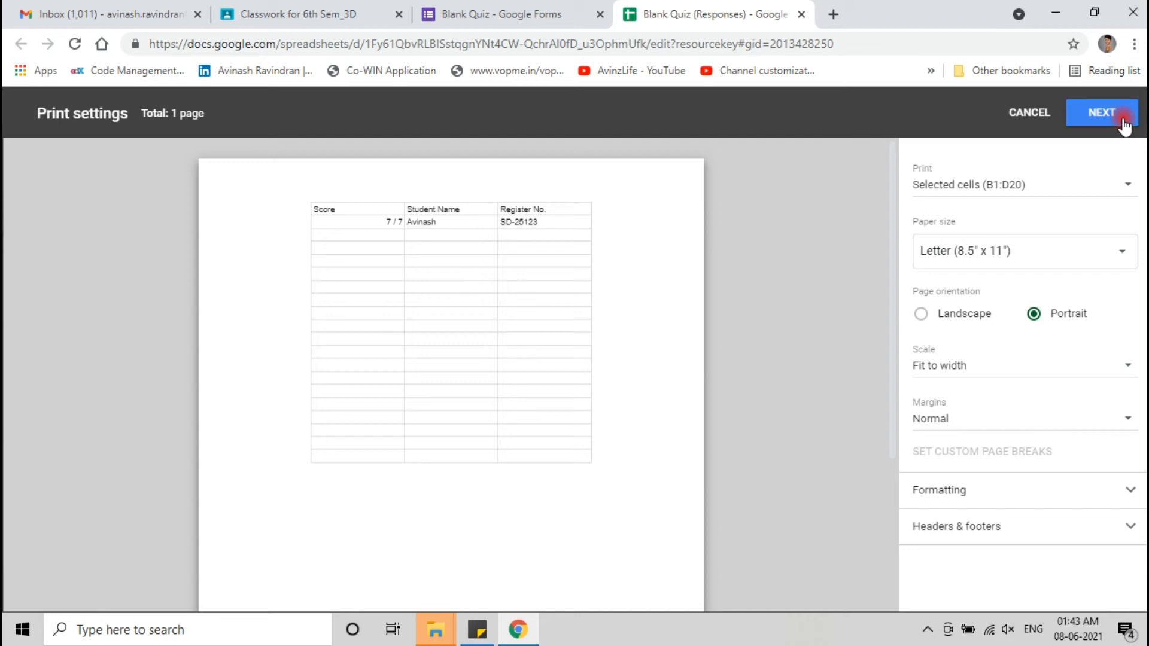
left_click(805, 12)
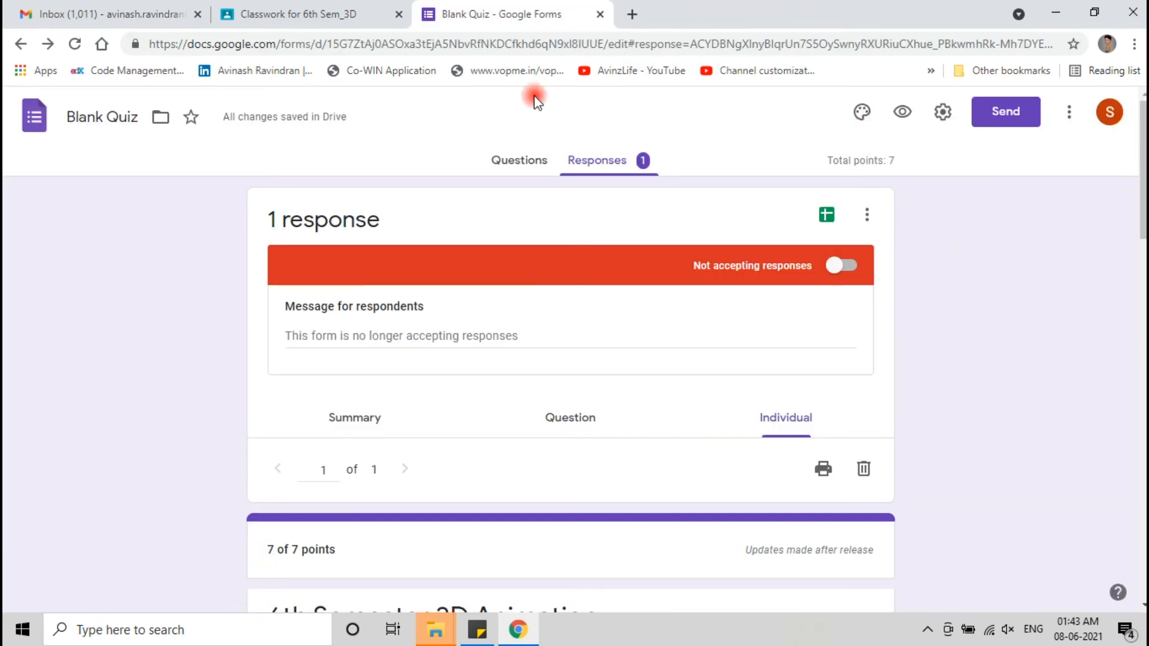
- Copy the quiz's shortened forms.gle link, then go to the 6th Sem_3D Classwork page
left_click(521, 159)
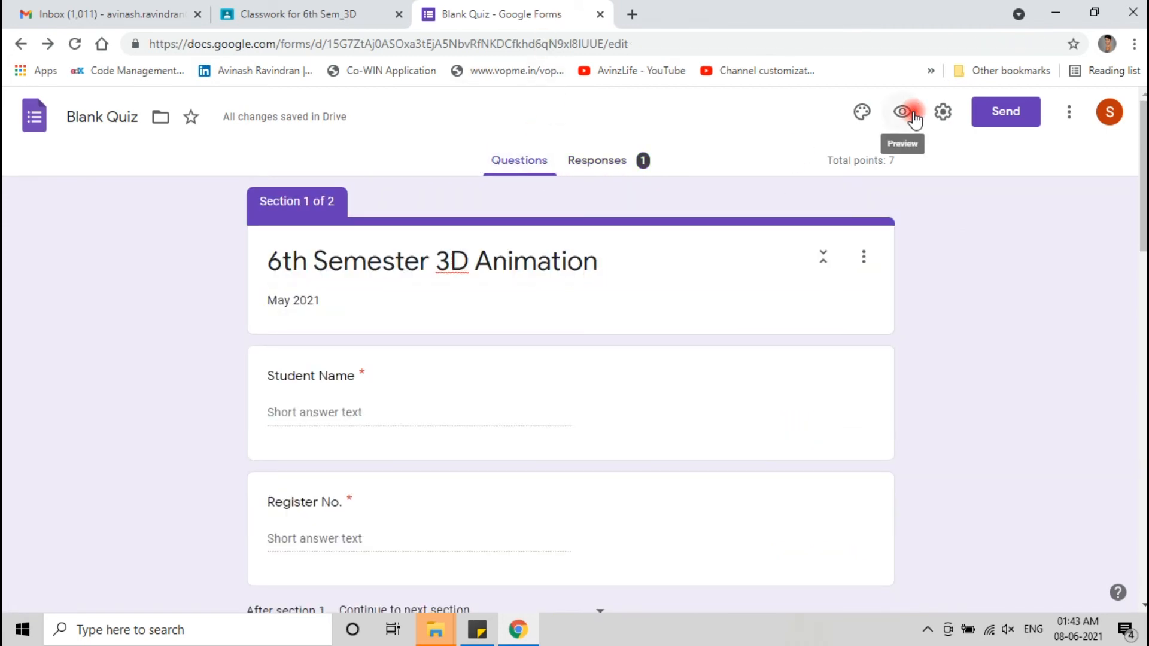
left_click(1023, 119)
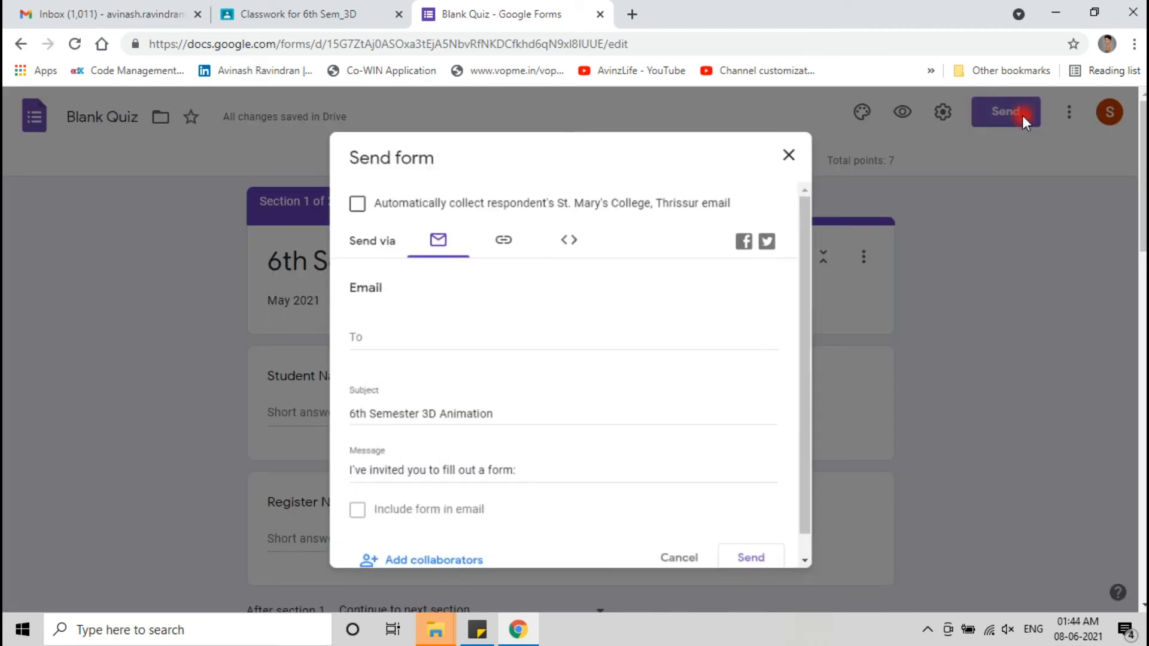
scroll(575, 345, "down", 1)
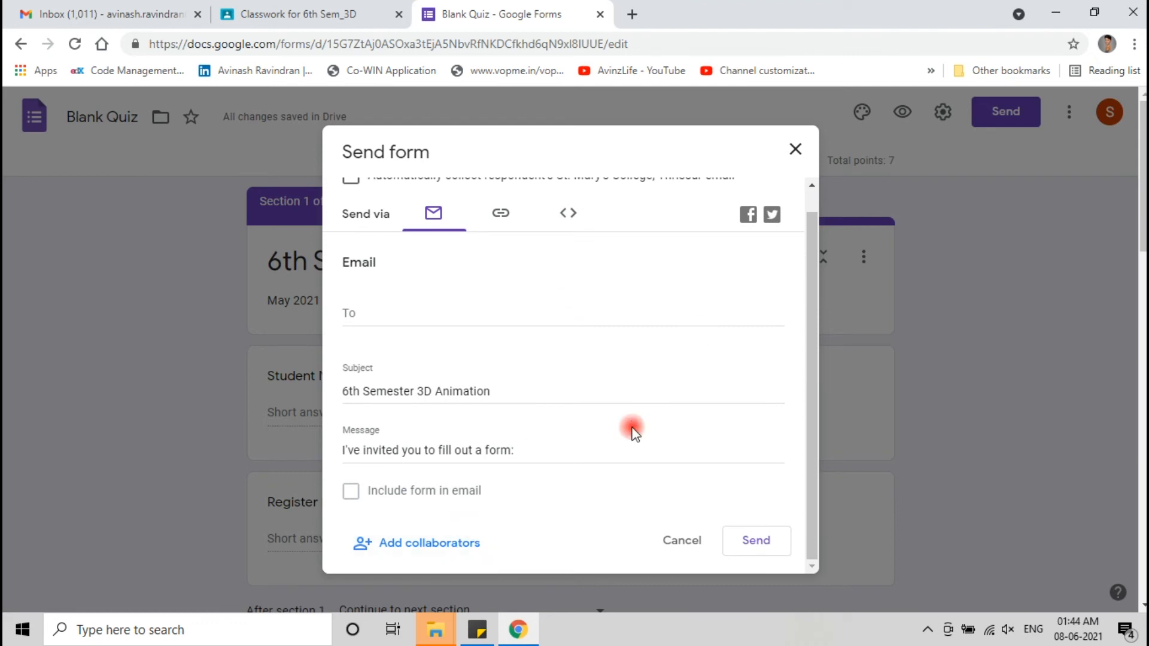
left_click(492, 210)
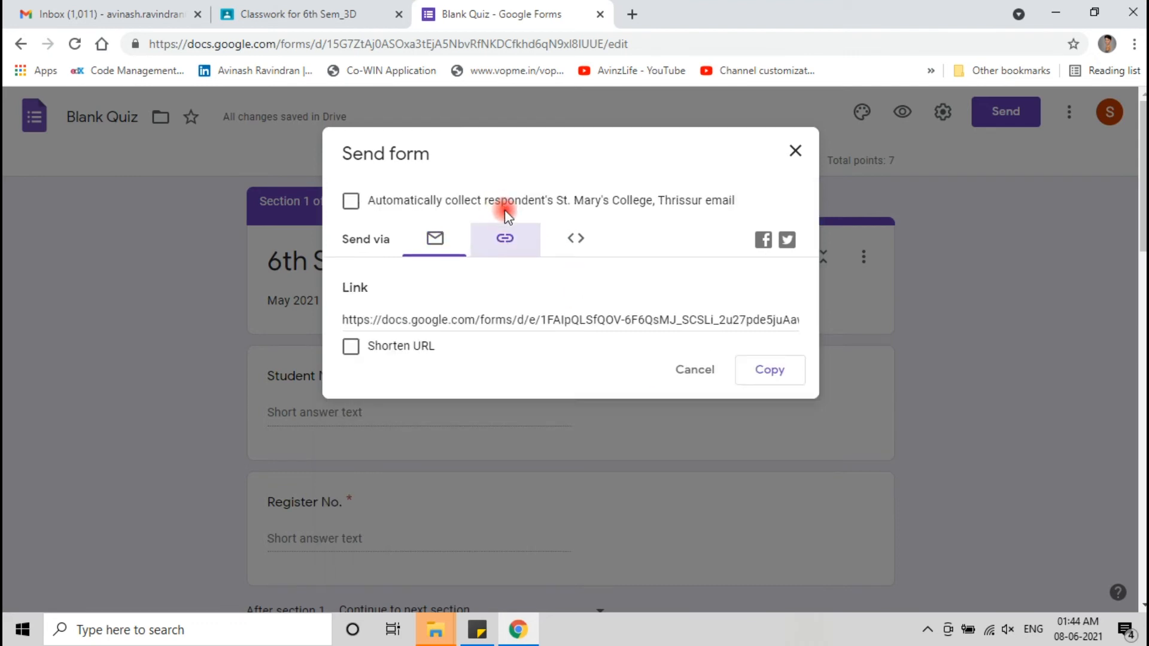
left_click(351, 348)
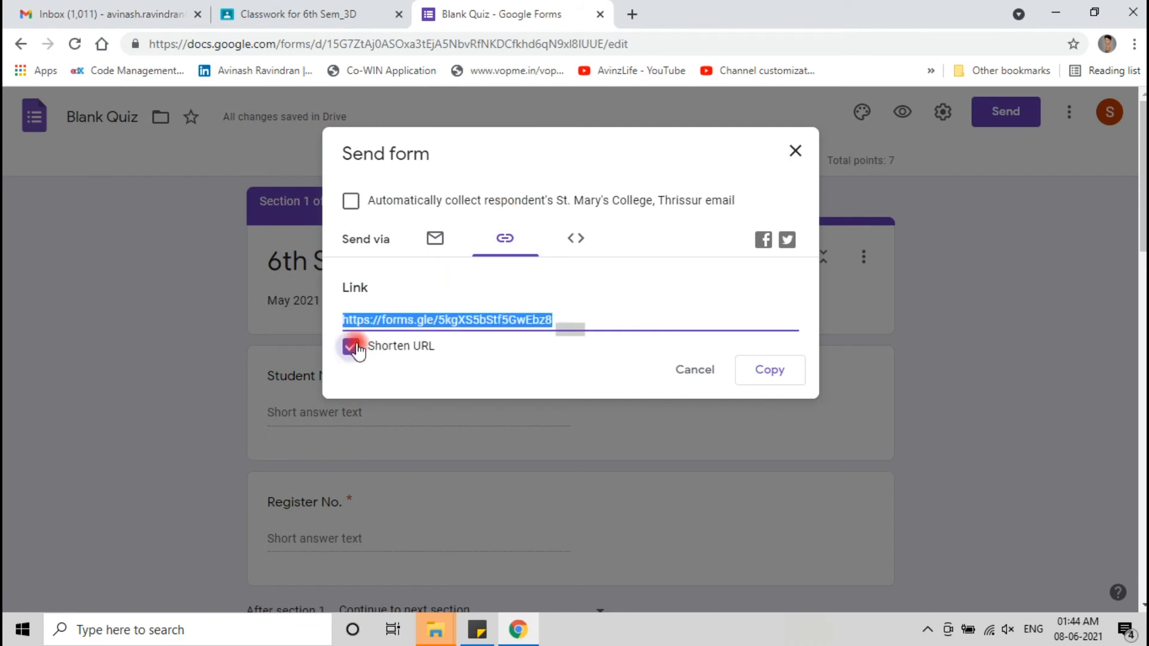
left_click(350, 347)
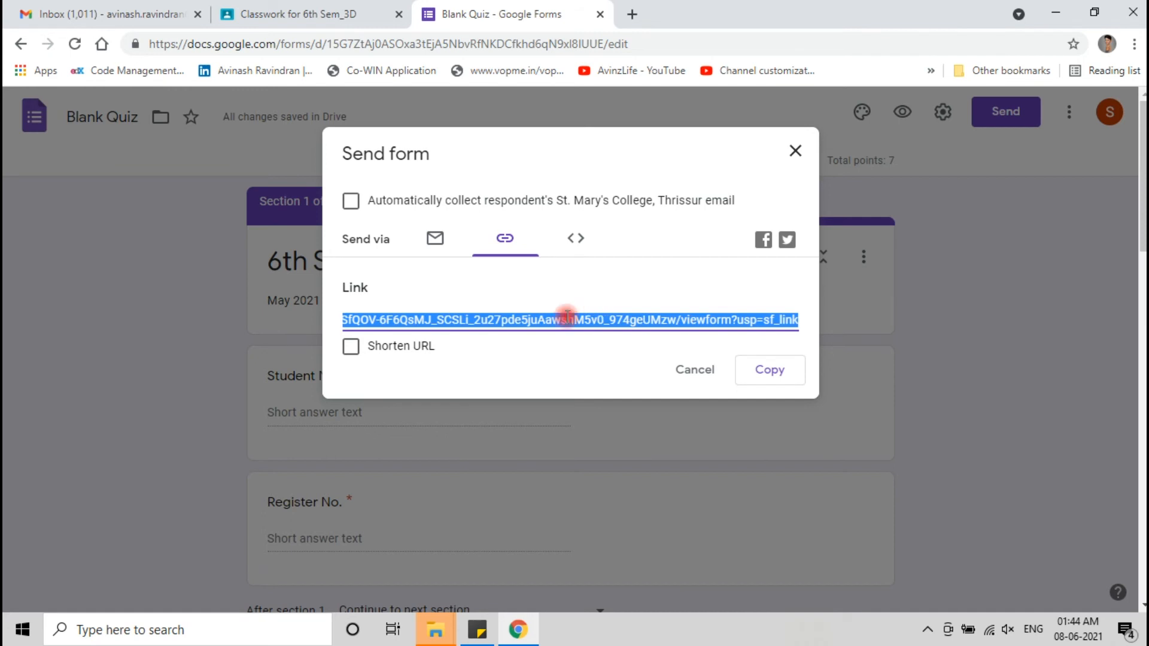
left_click(351, 347)
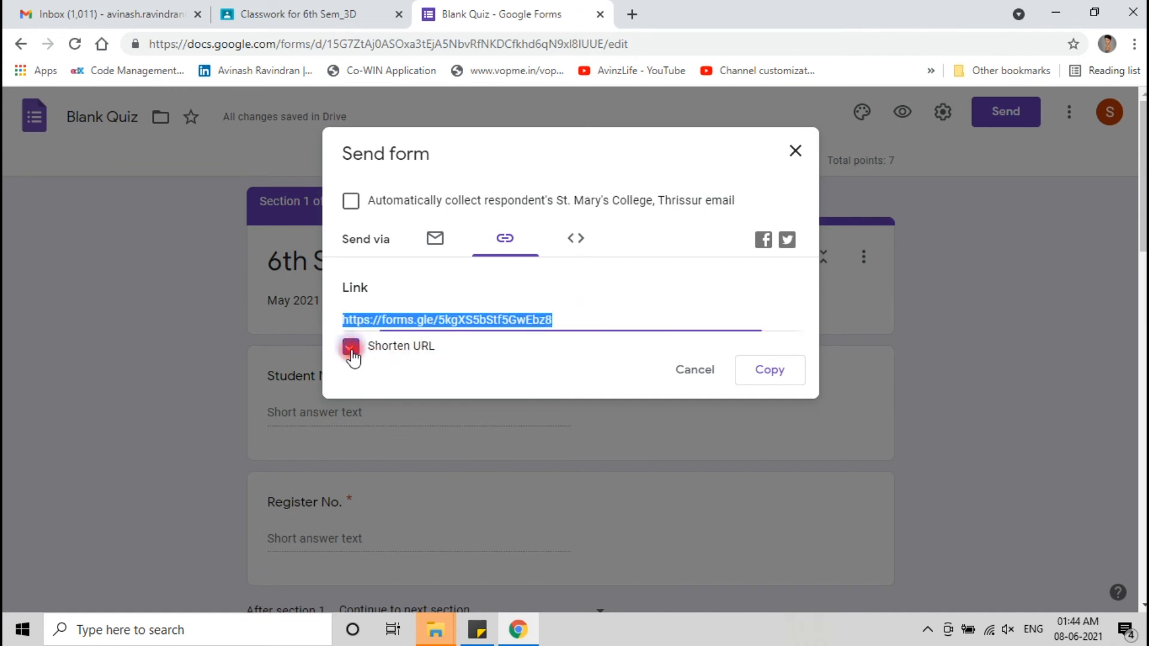
left_click(784, 368)
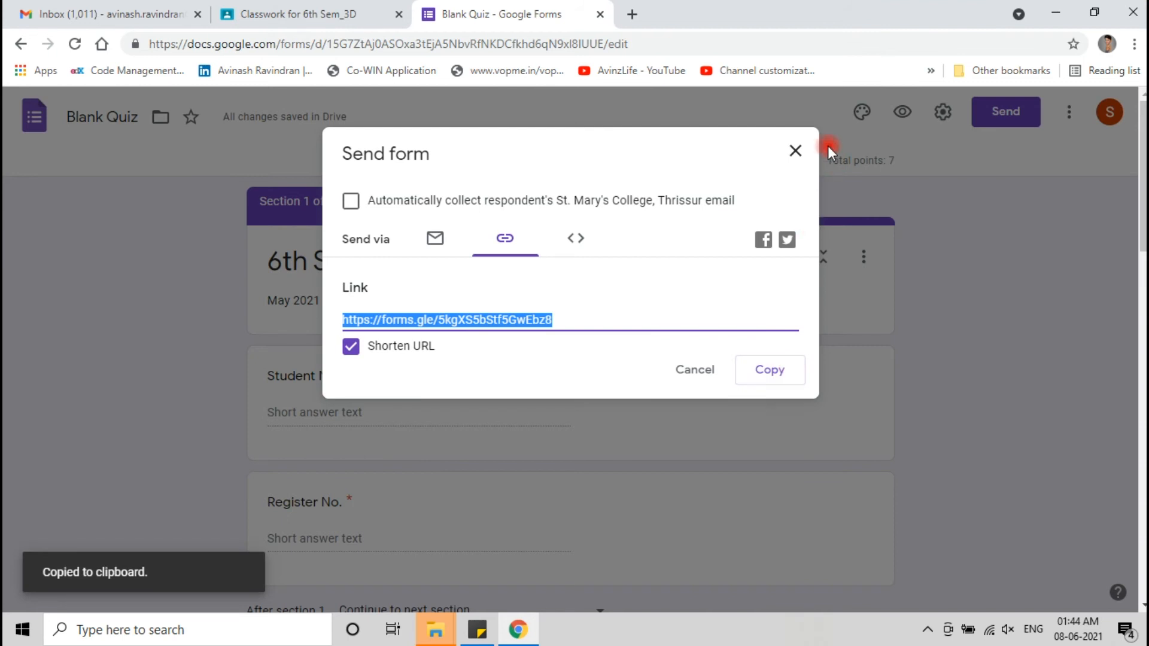
left_click(797, 151)
left_click(258, 8)
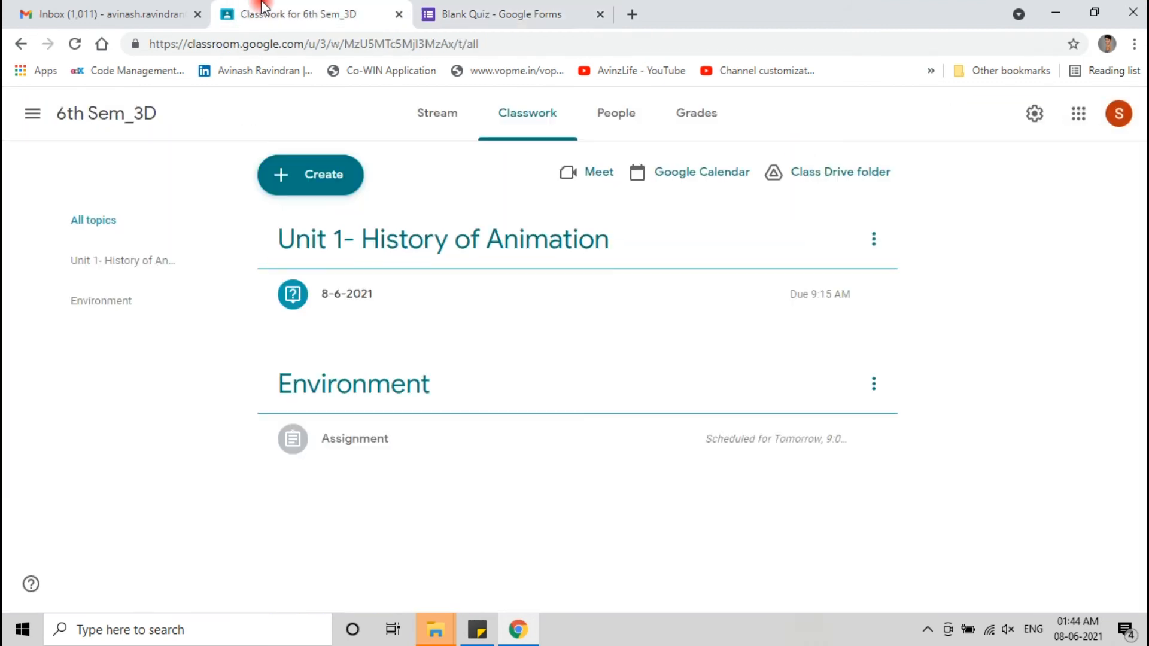
- Start a new Question post in the 6th Sem_3D class's Classwork
left_click(303, 174)
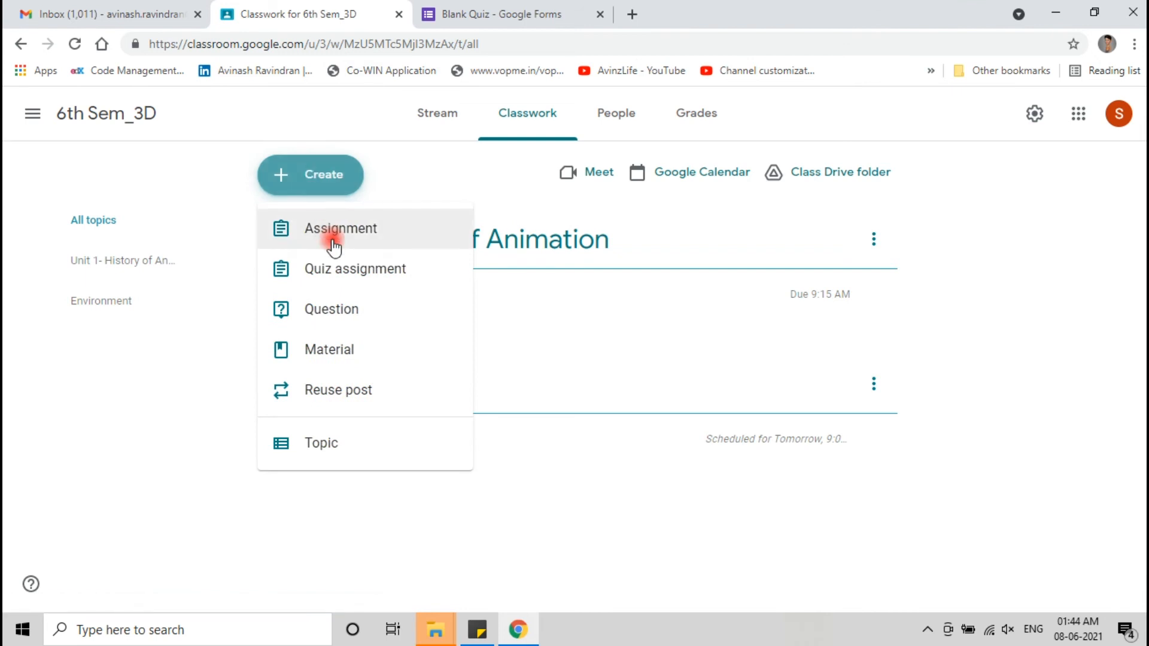
left_click(350, 309)
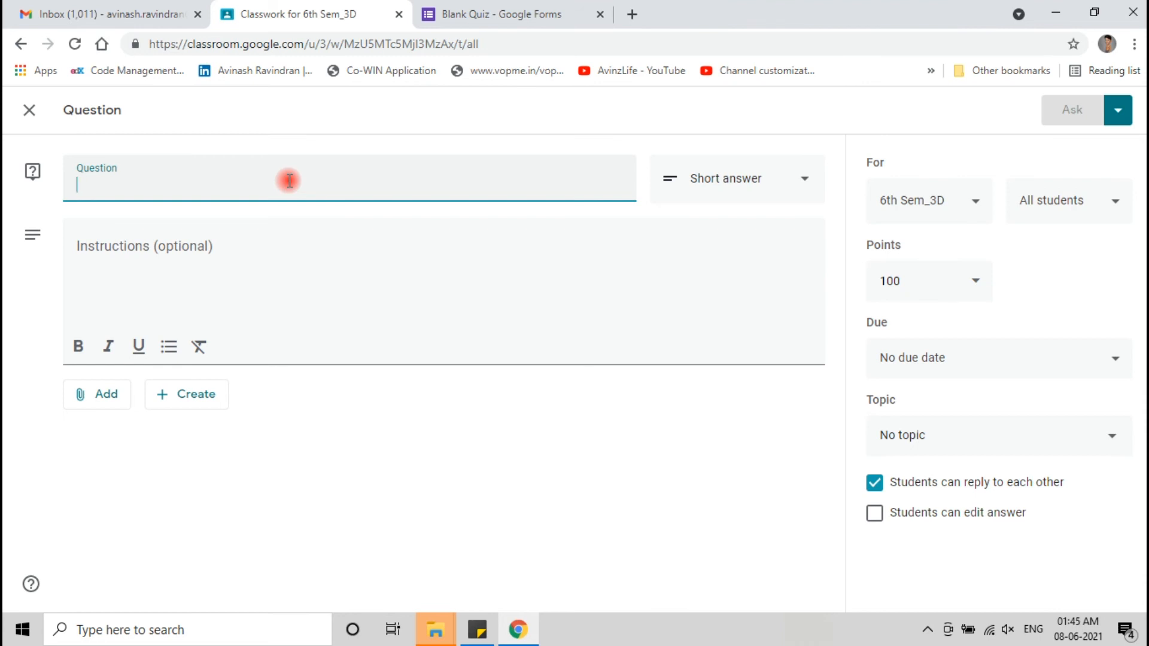
- Make the question multiple choice with option 'Present' and title it '8-6-2021'
left_click(718, 179)
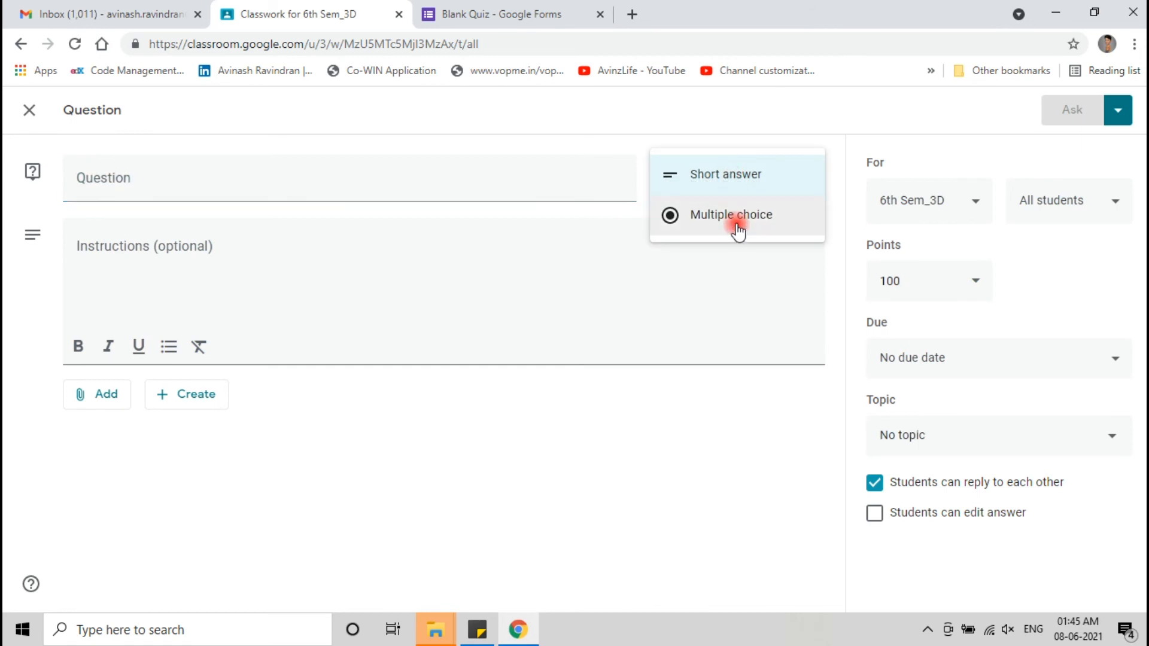
left_click(741, 216)
left_click(169, 392)
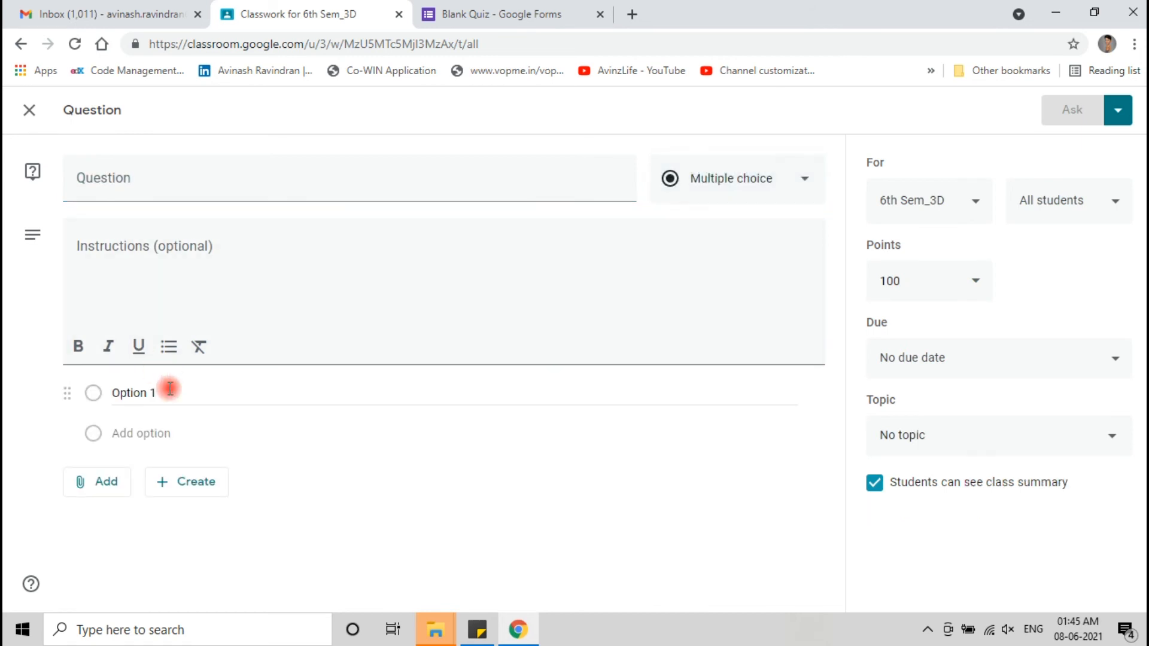
type("Present")
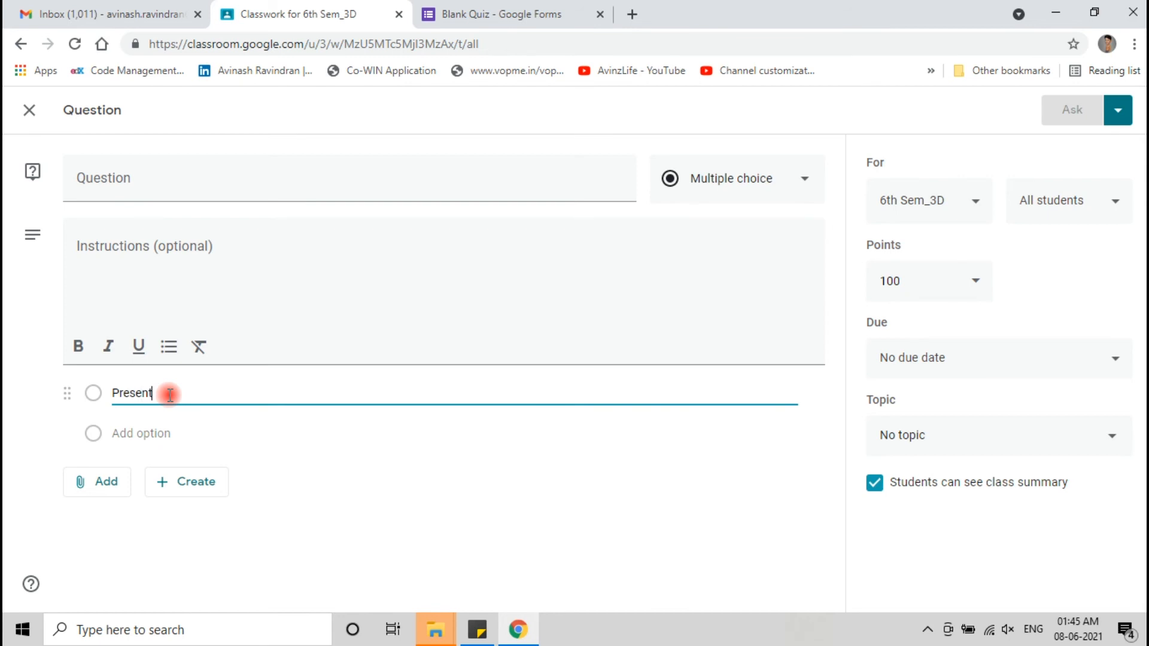
left_click(137, 174)
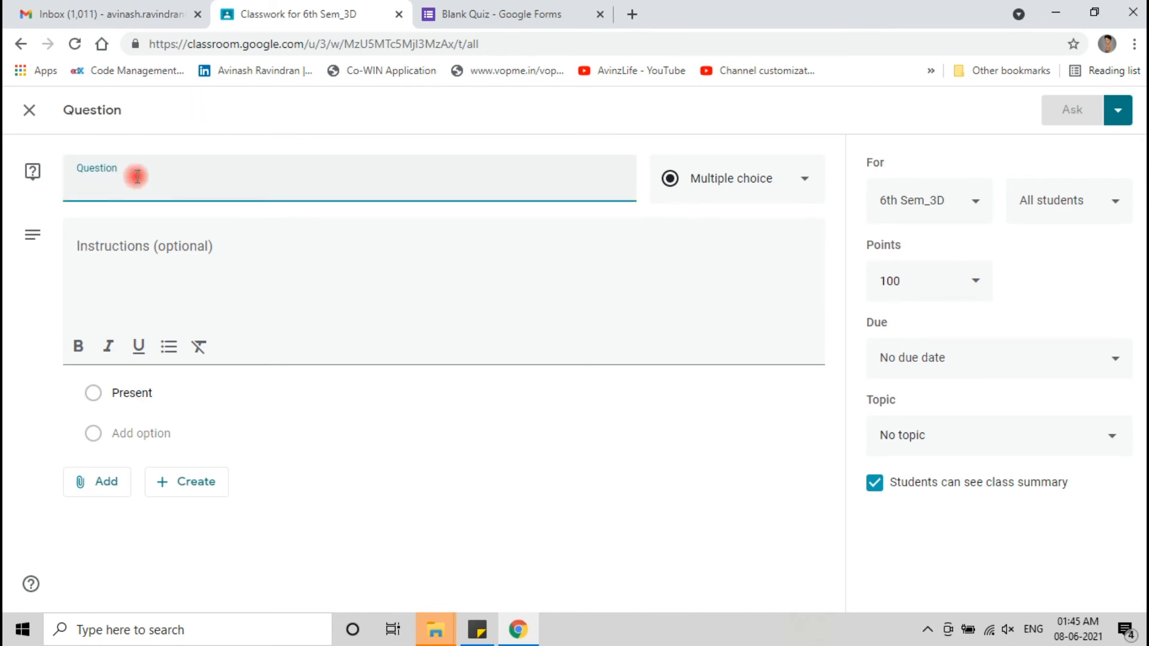
type("8-6")
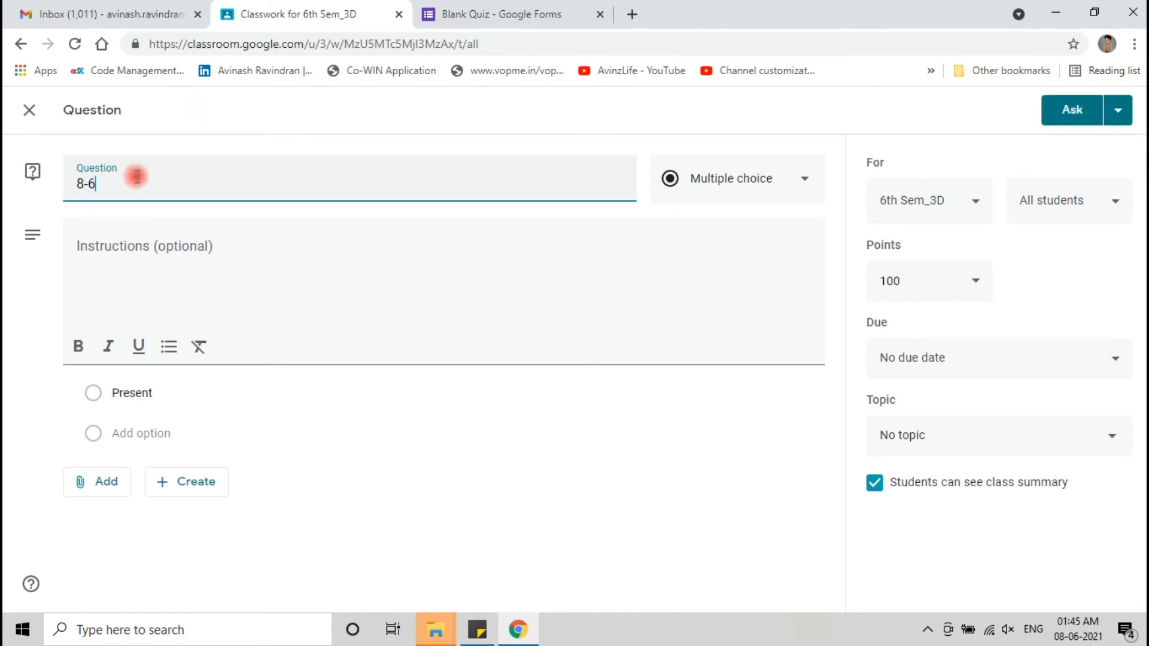
type("-2021")
- Change the question's points from 100 to 1
left_click(972, 282)
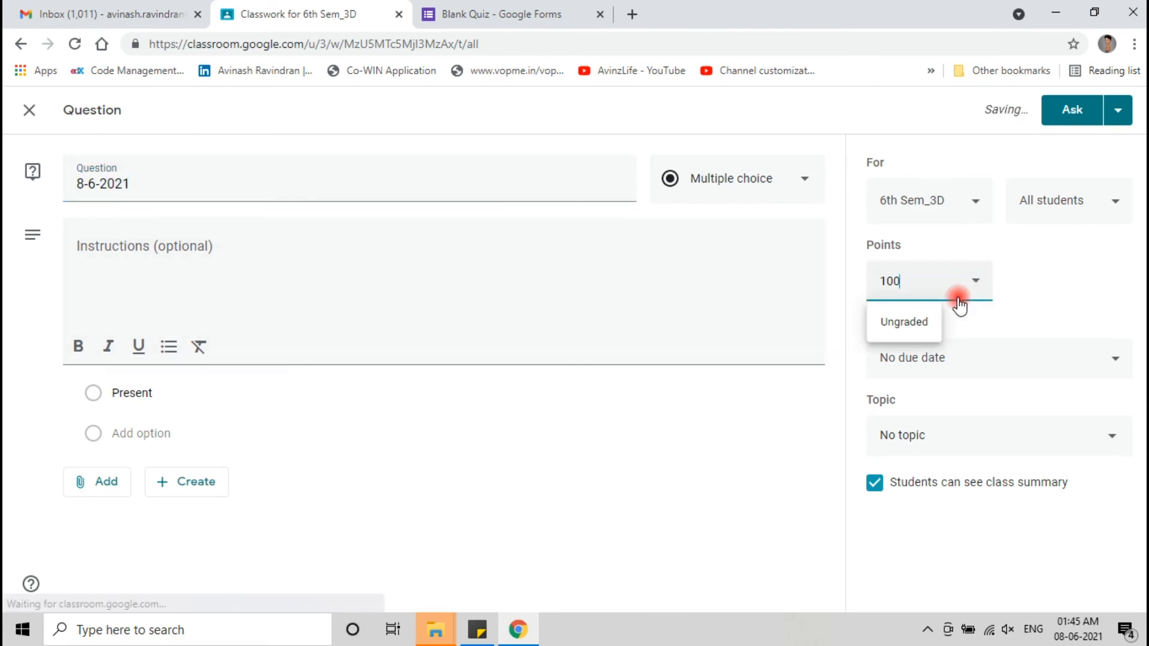
left_click(890, 286)
double_click(891, 286)
type("1")
- Set the question's due date to June 8 at 9:15 AM
left_click(1033, 359)
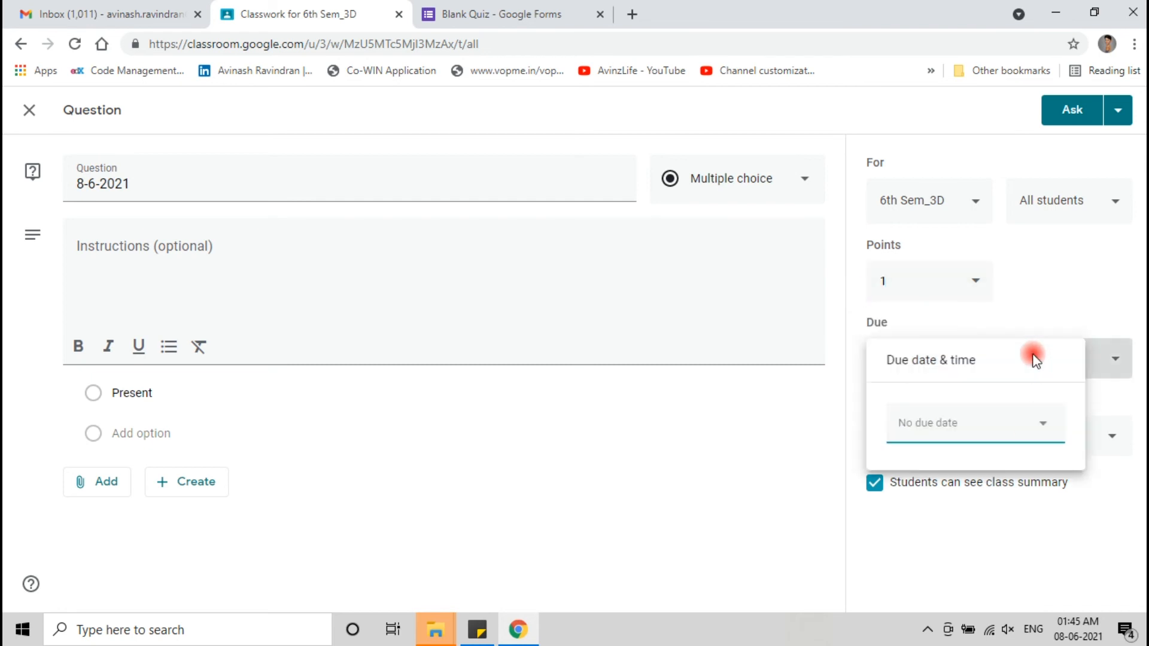
left_click(931, 419)
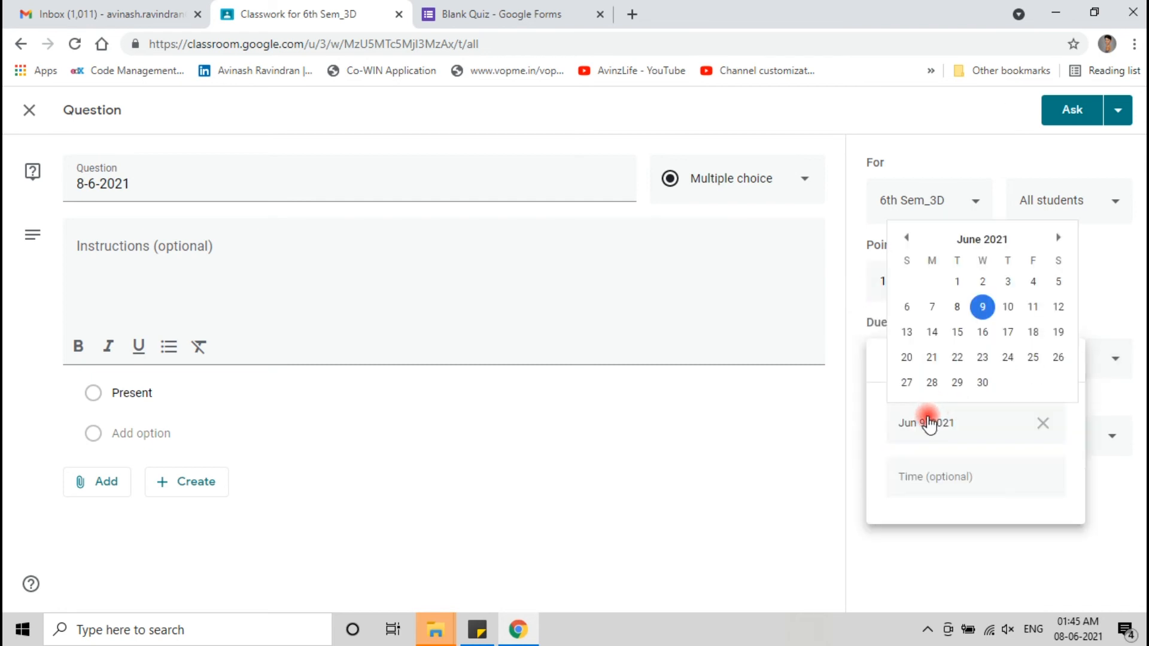
left_click(984, 317)
left_click(957, 306)
left_click(921, 481)
left_click(907, 482)
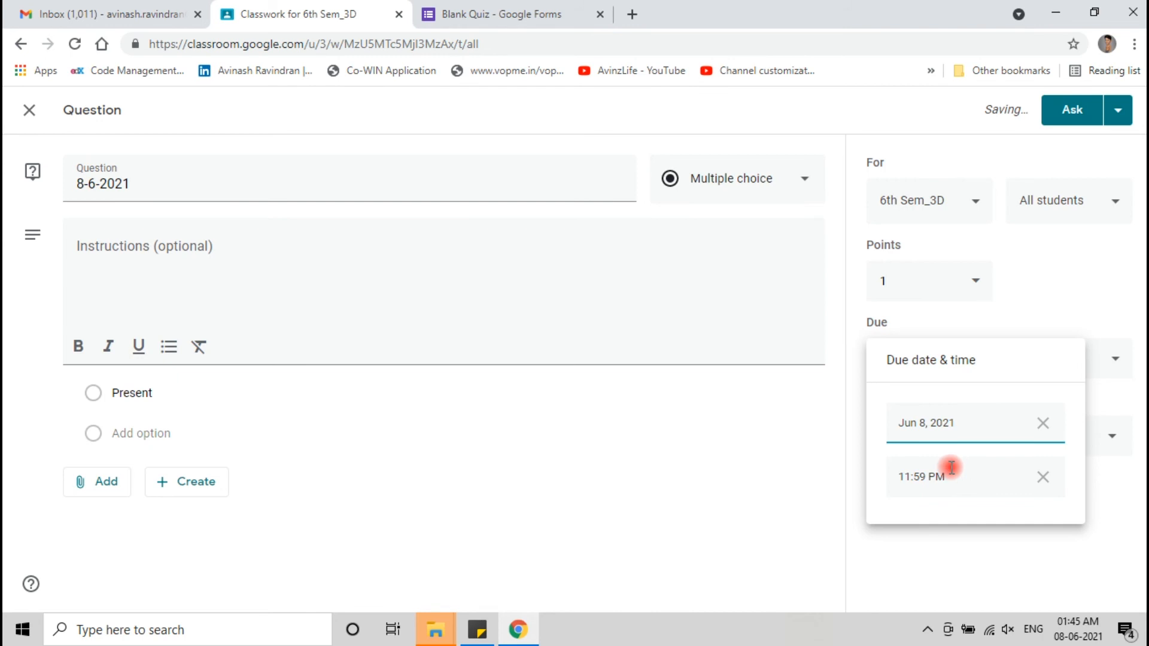
left_click(904, 476)
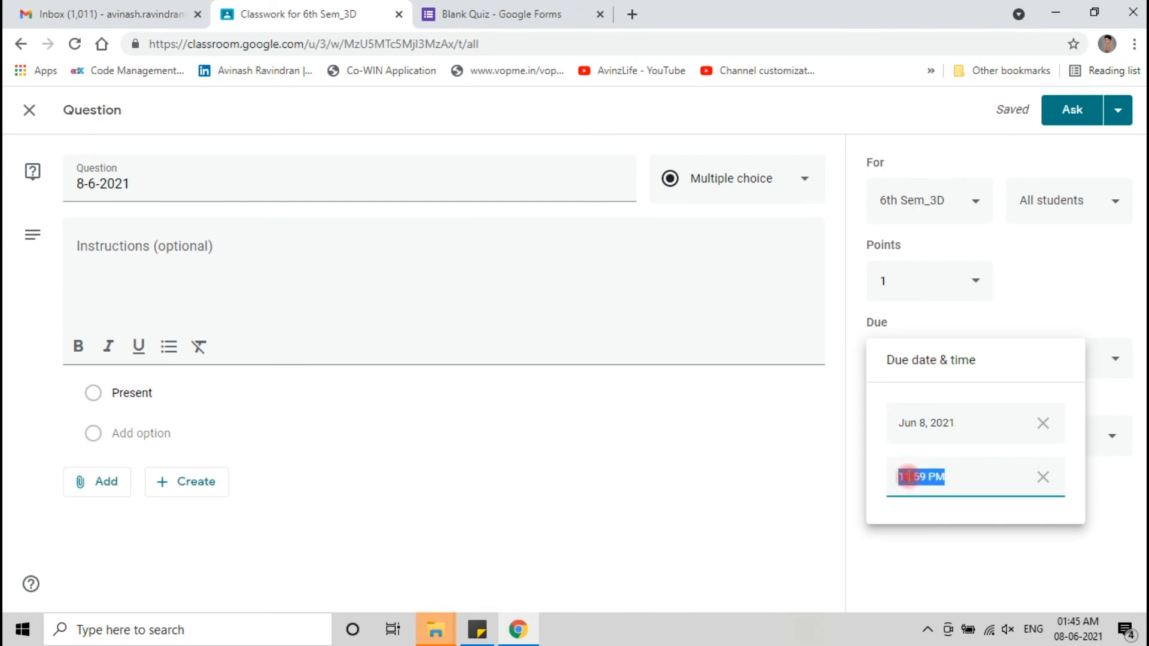
left_click(909, 477)
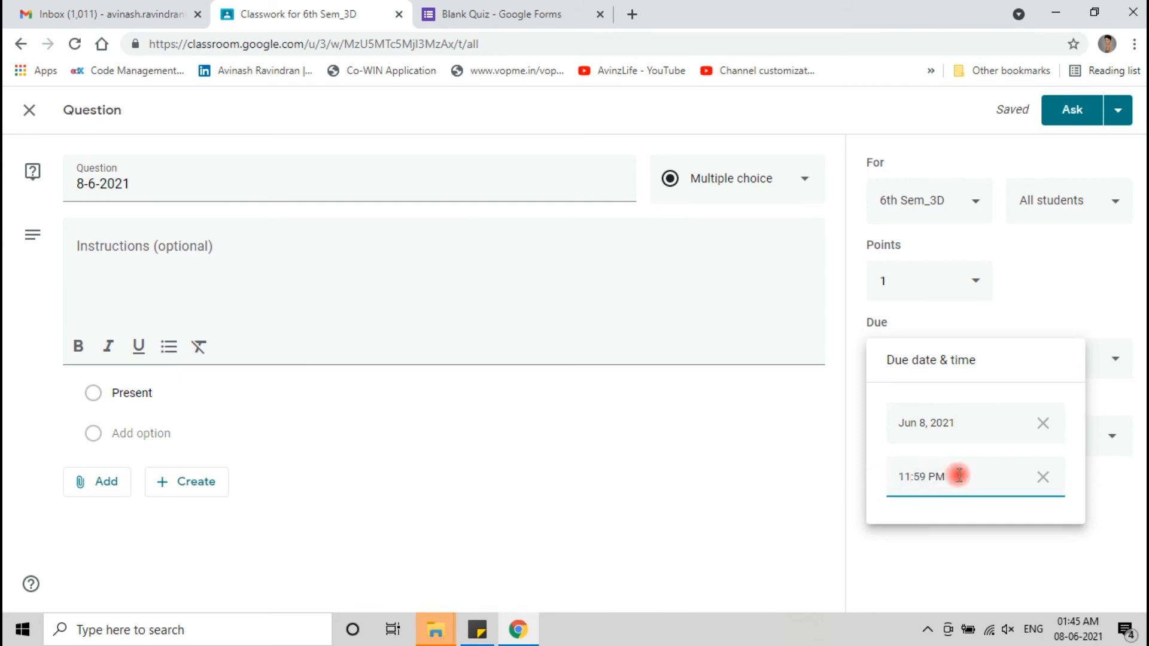
key("BackSpace")
key("BackSpace")
type("09")
key("Delete")
key("Delete")
key("Delete")
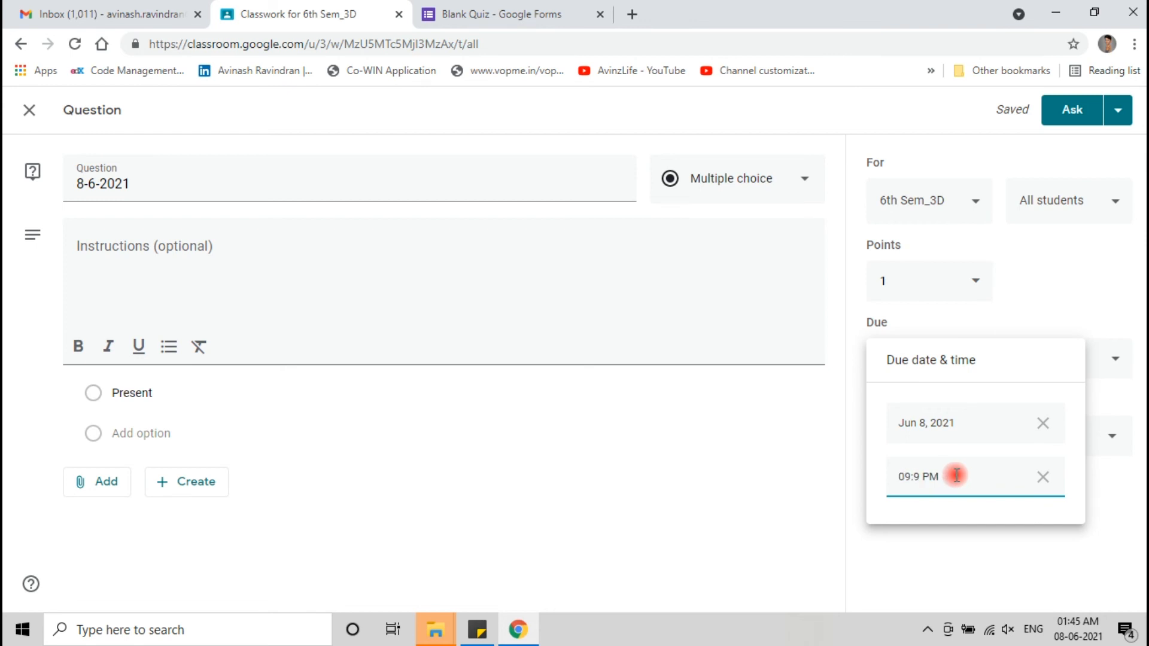
type(":15 A")
left_click(935, 549)
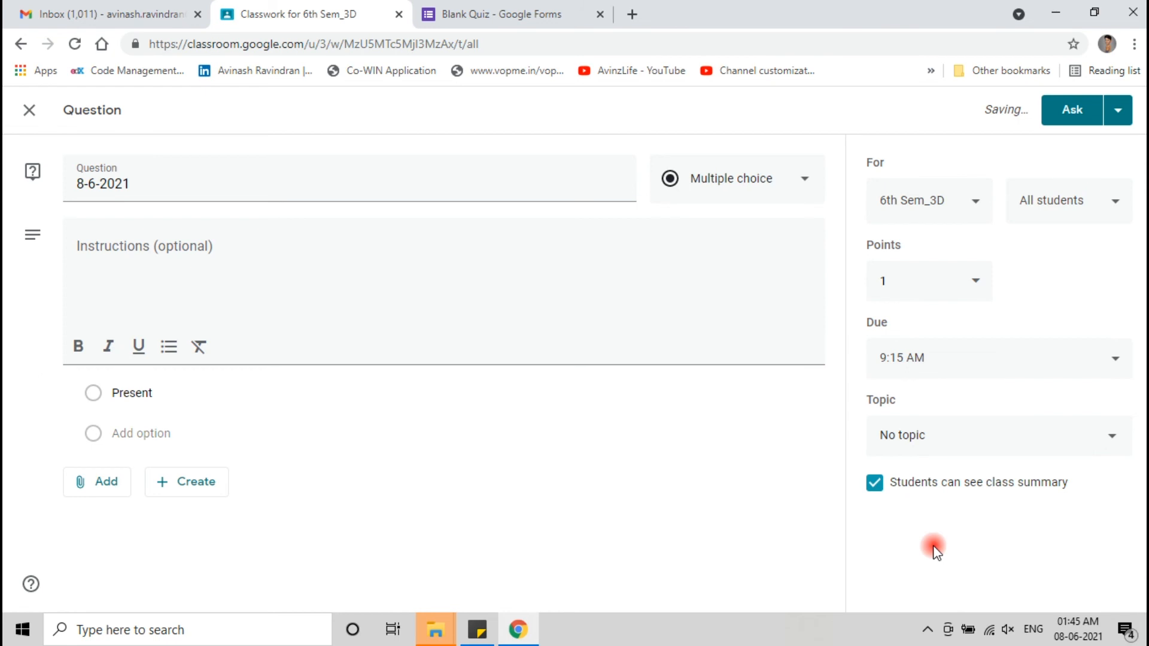
left_click(97, 480)
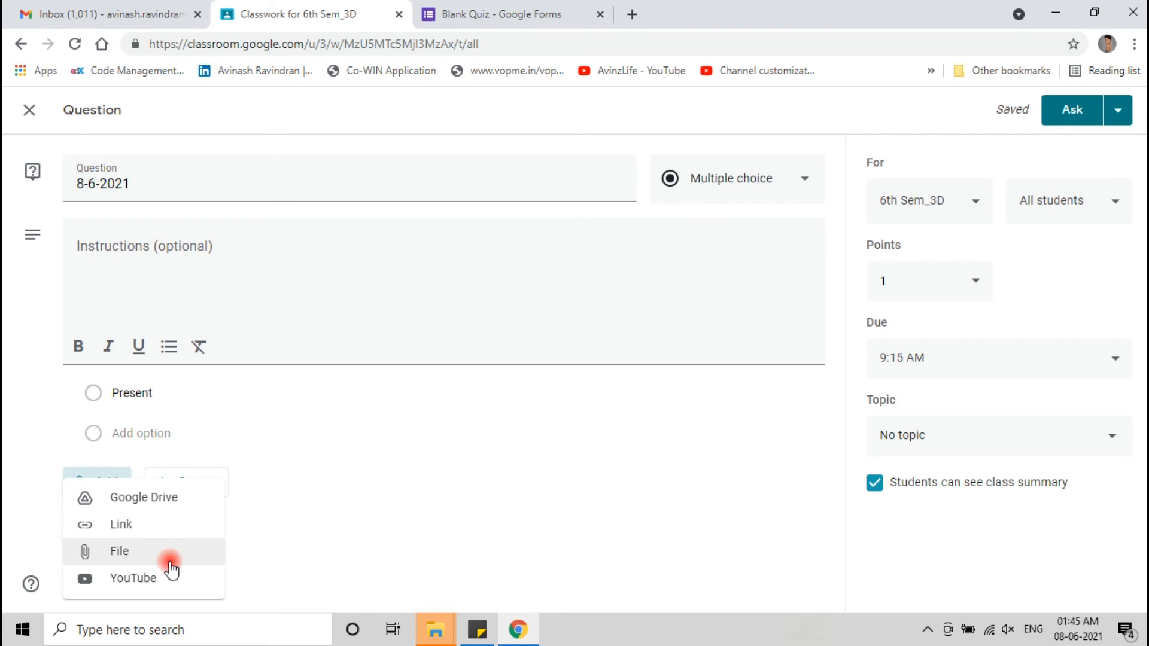
left_click(403, 507)
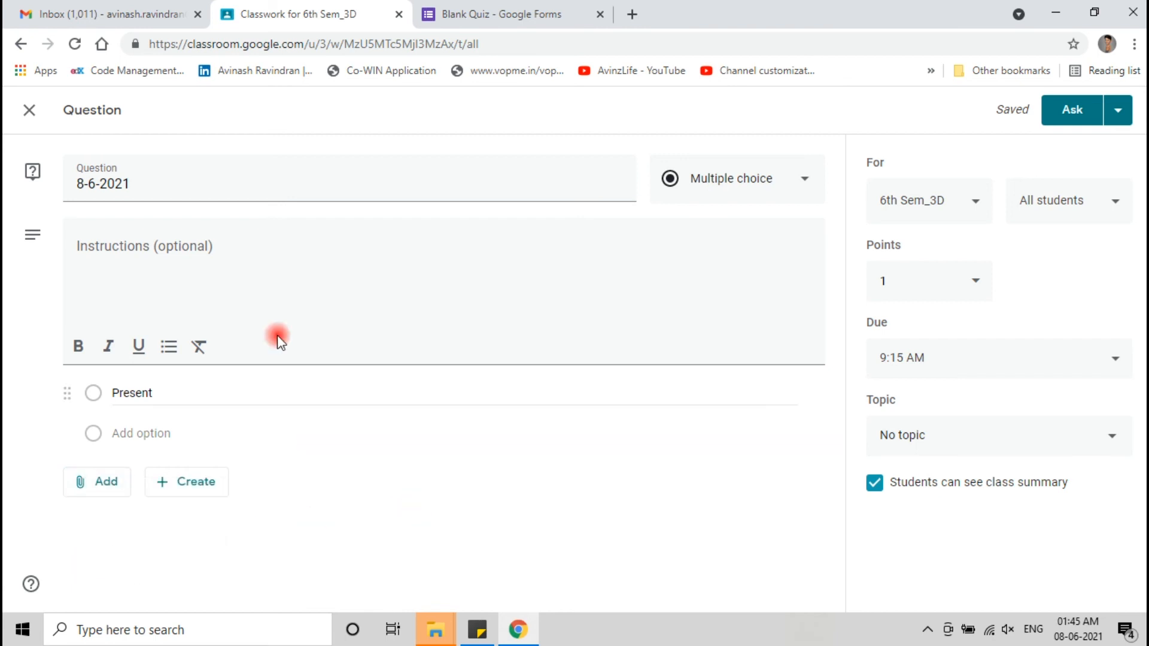
- Copy the quiz's shortened forms.gle share link from the form's Send dialog
left_click(506, 13)
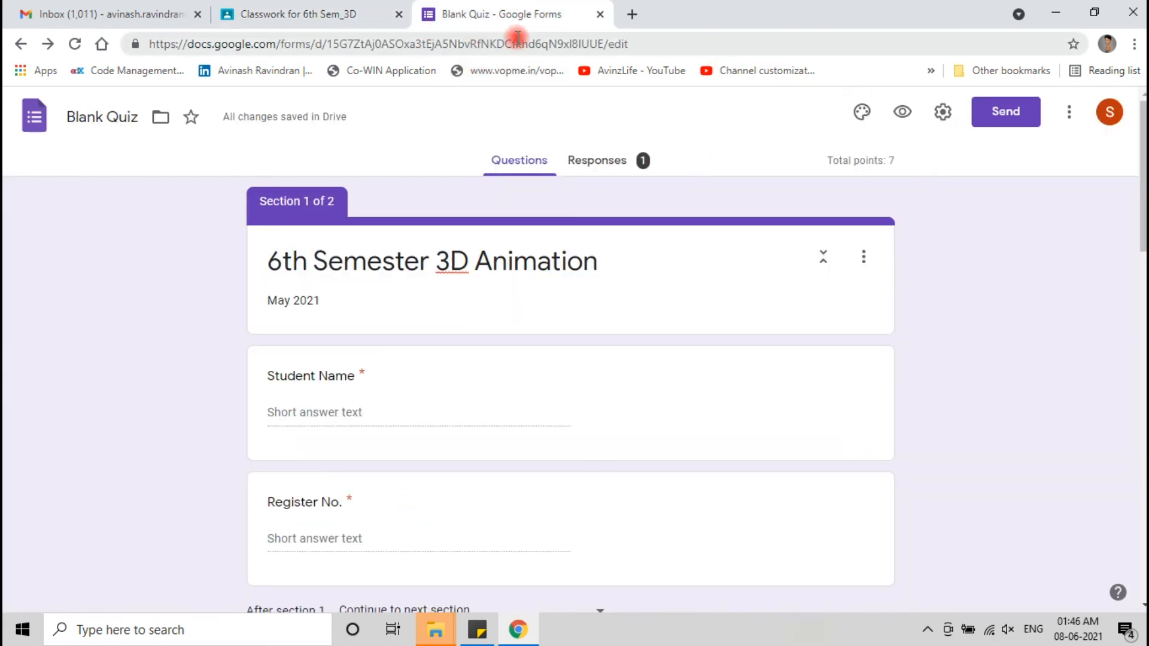
left_click(992, 119)
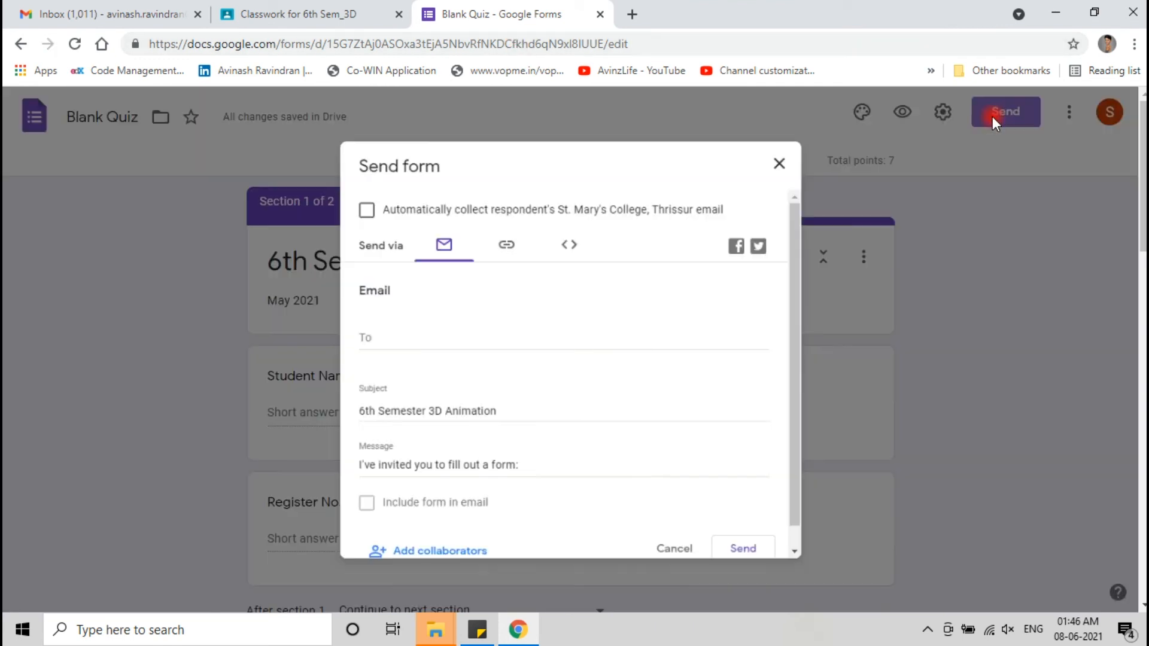
left_click(499, 239)
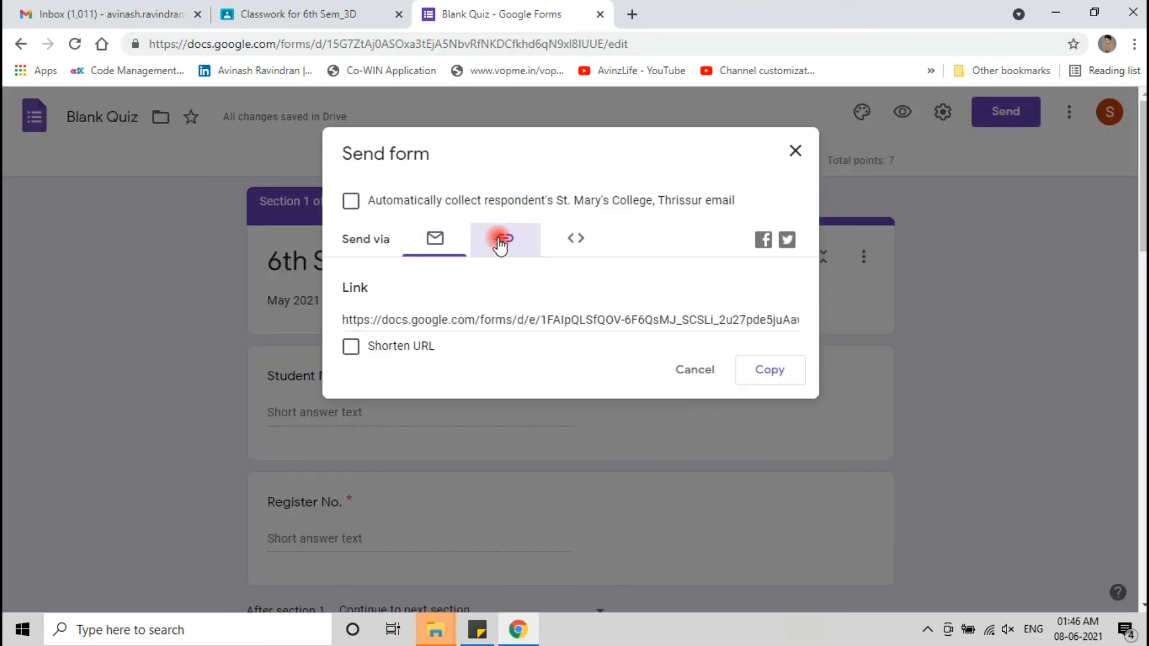
left_click(503, 321)
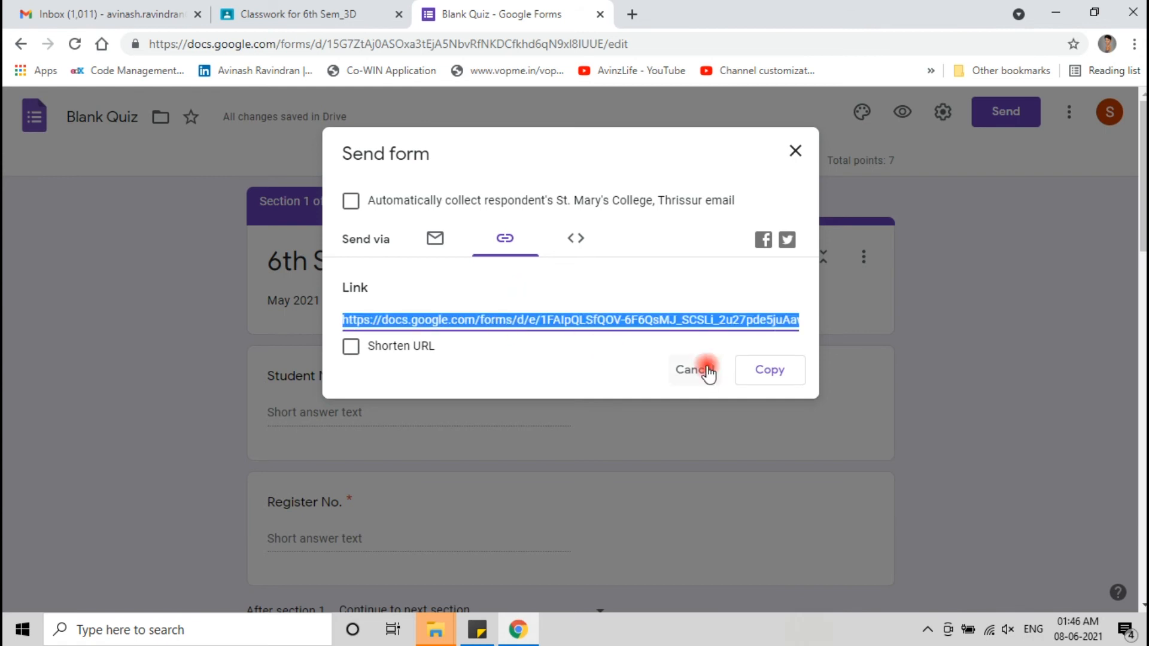
left_click(777, 374)
left_click(350, 348)
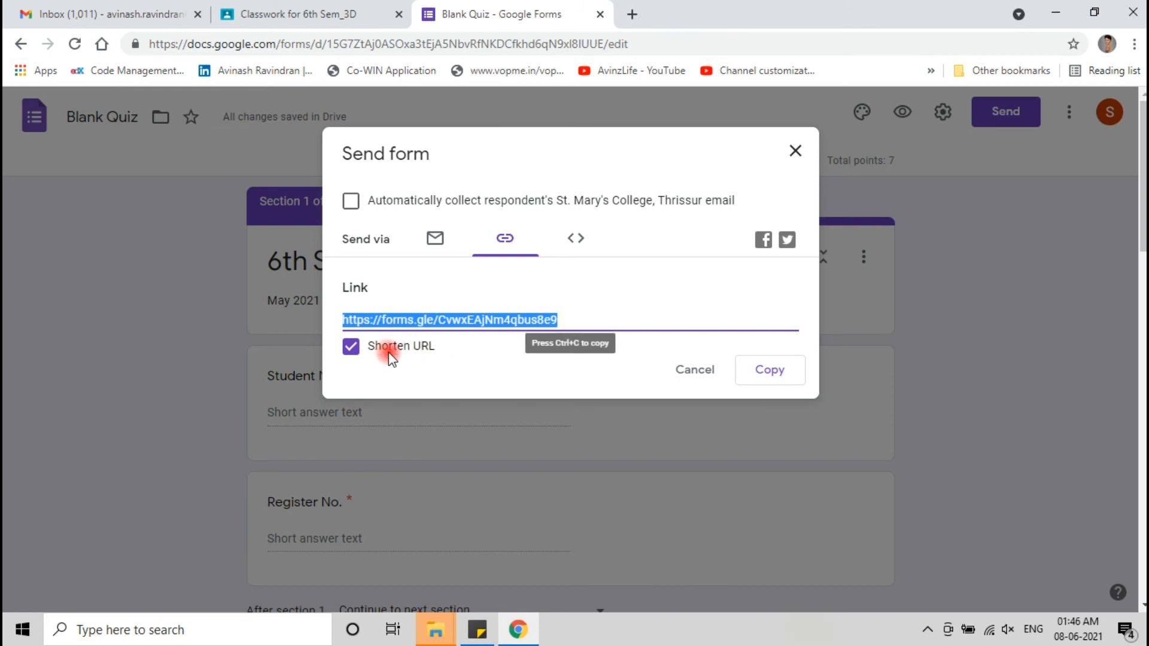
left_click(780, 375)
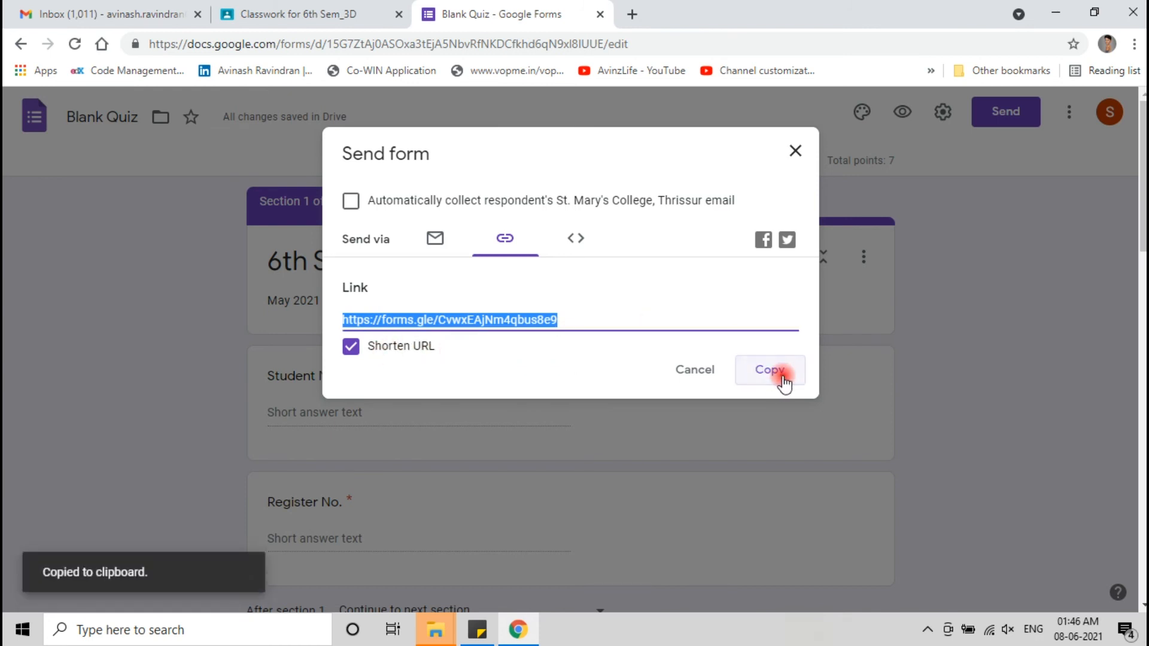
left_click(795, 151)
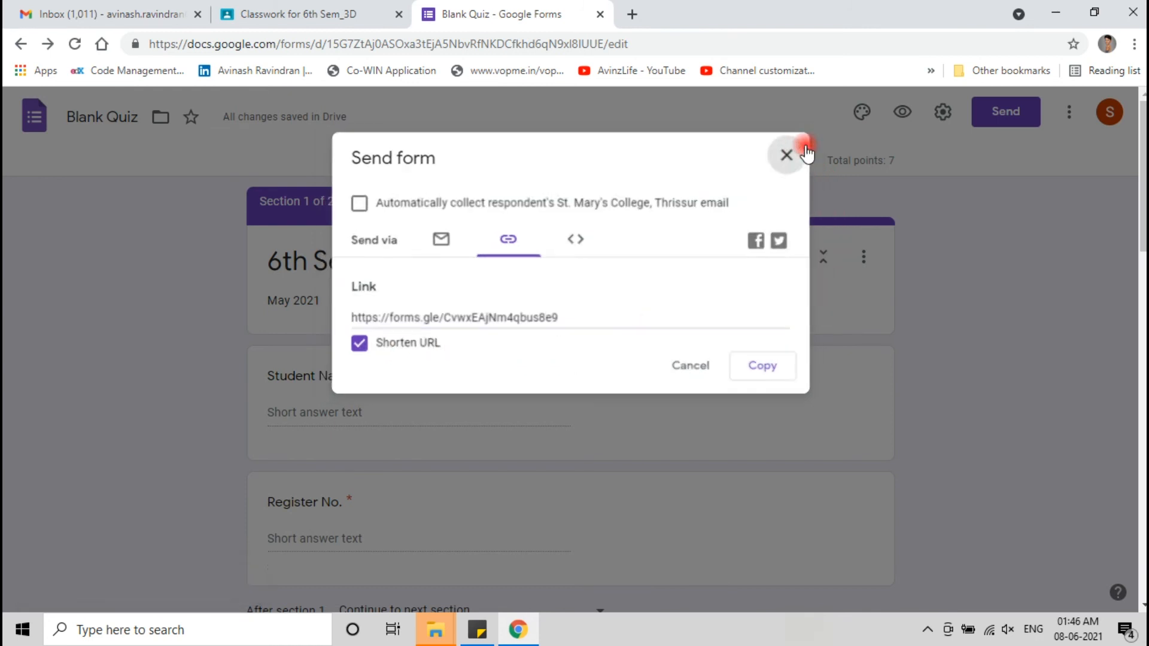
left_click(312, 13)
- Attach the copied forms.gle link to the 8-6-2021 question and open it to test
left_click(120, 481)
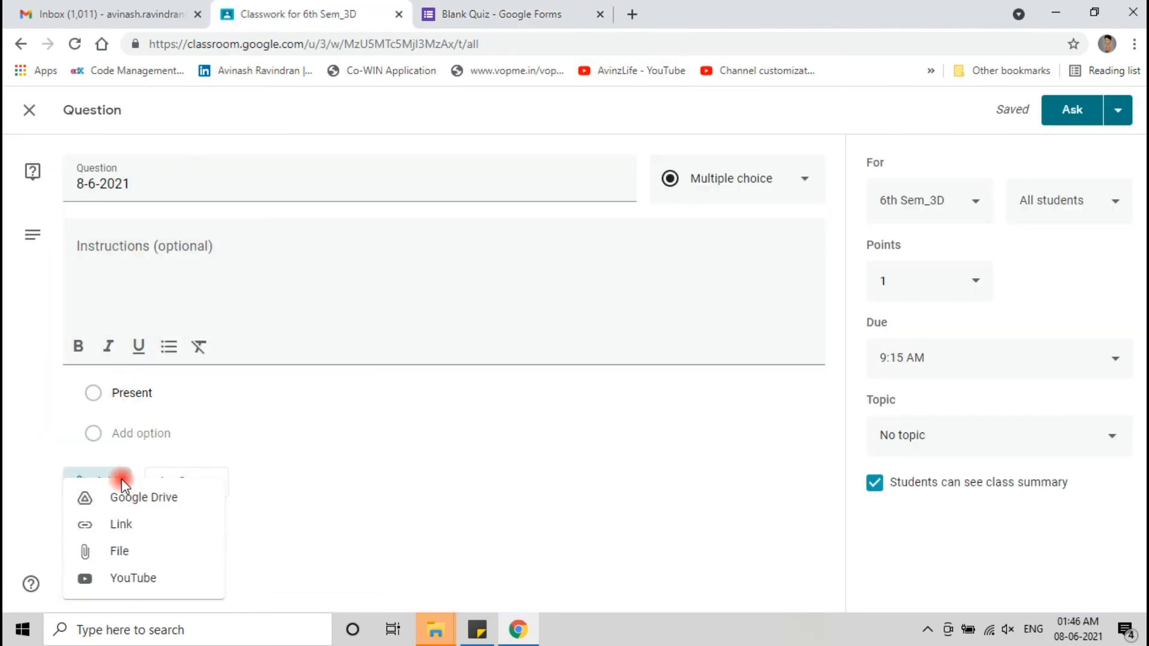
left_click(129, 525)
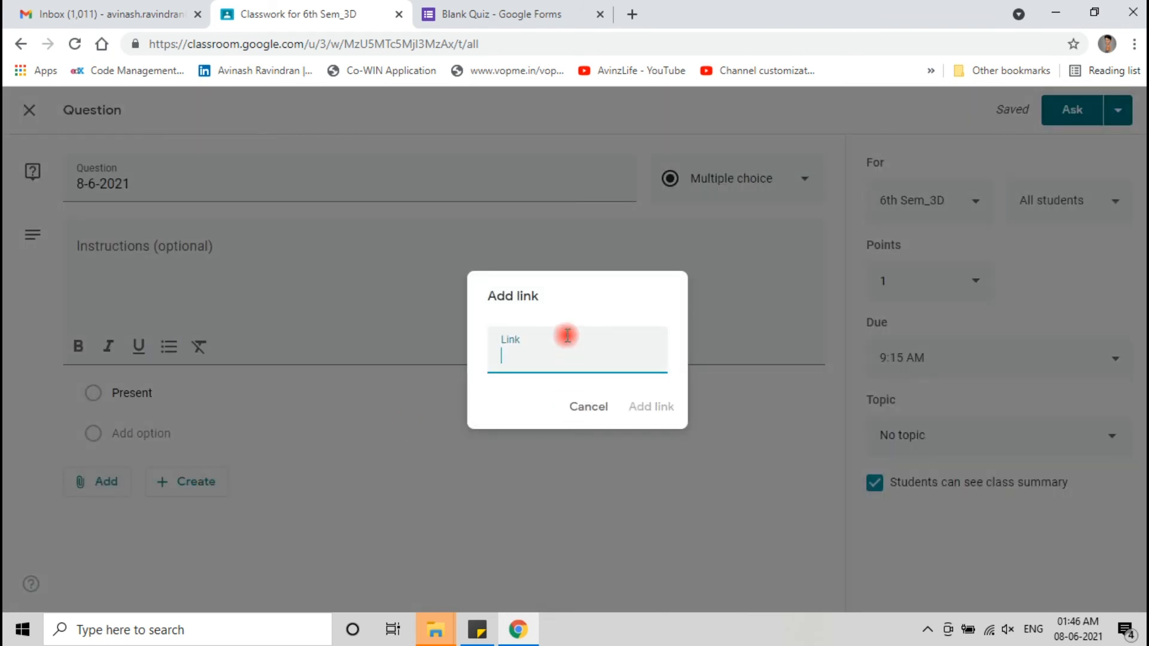
key("ctrl+v")
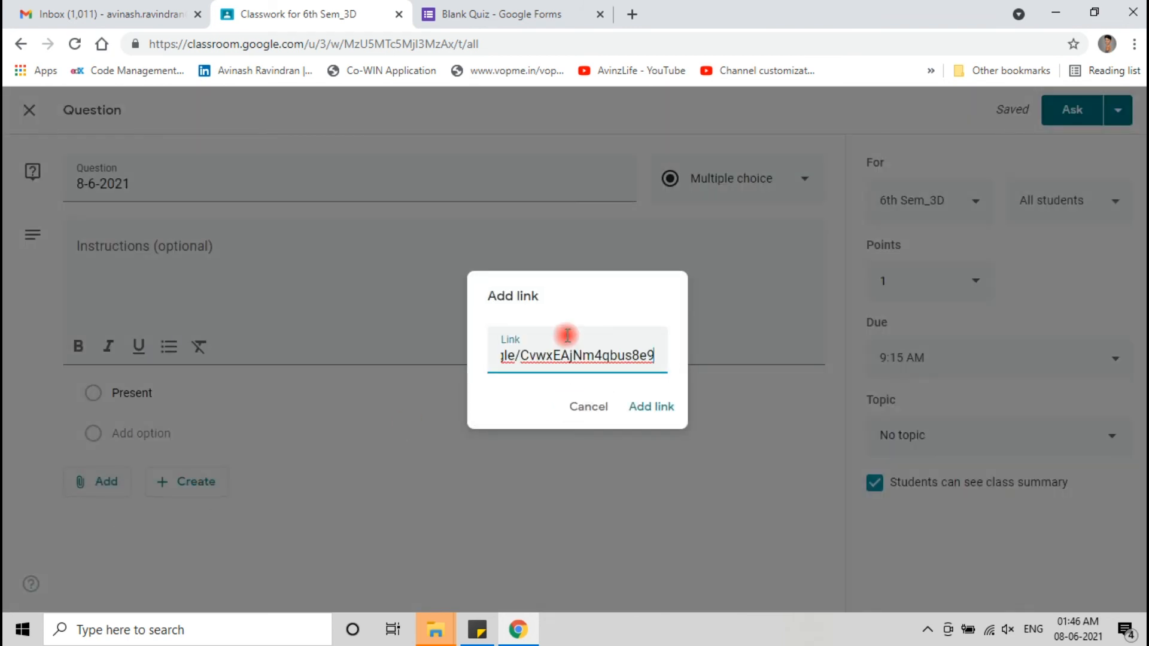
left_click(658, 409)
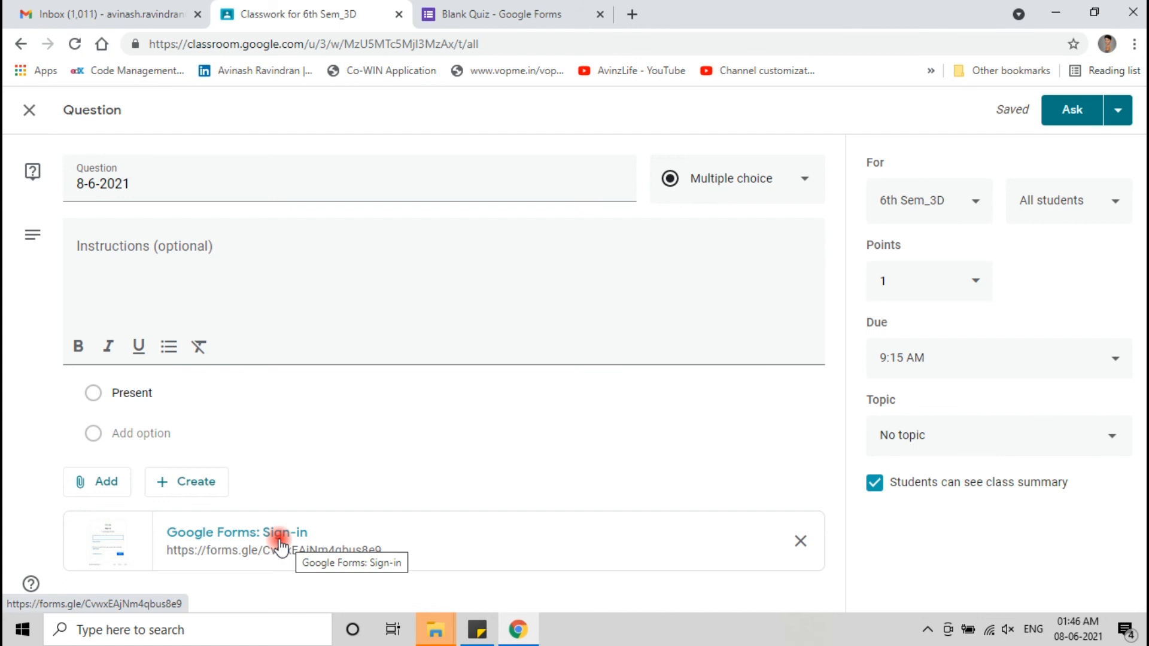
left_click(278, 540)
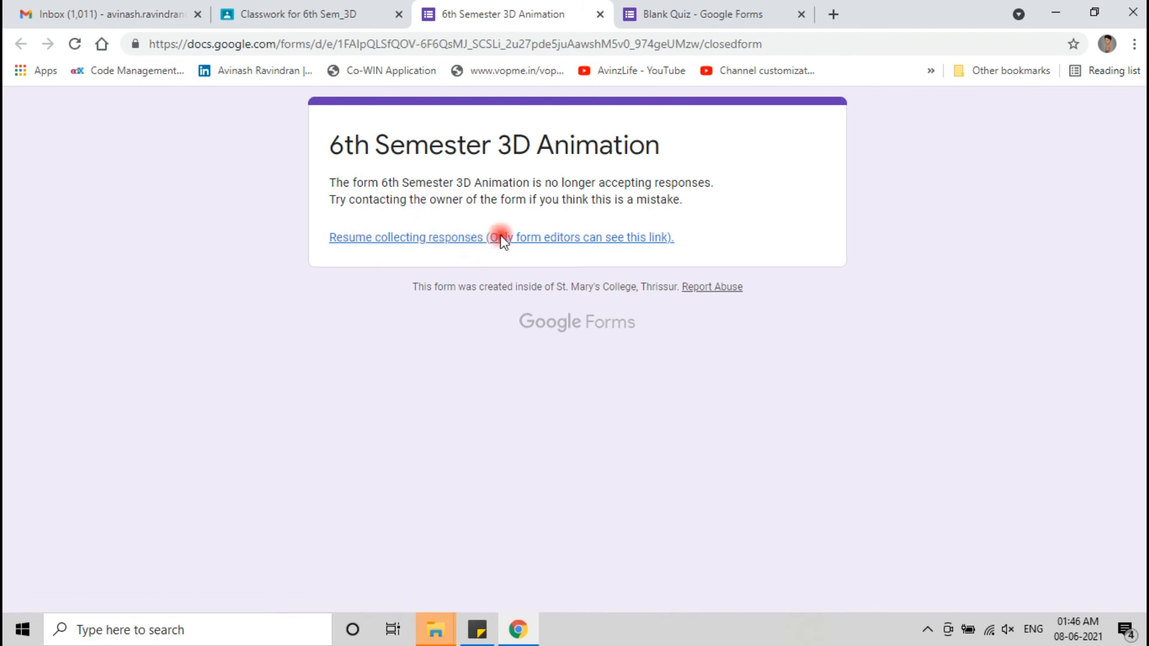
- Turn the quiz's Accepting responses toggle back on
left_click(600, 15)
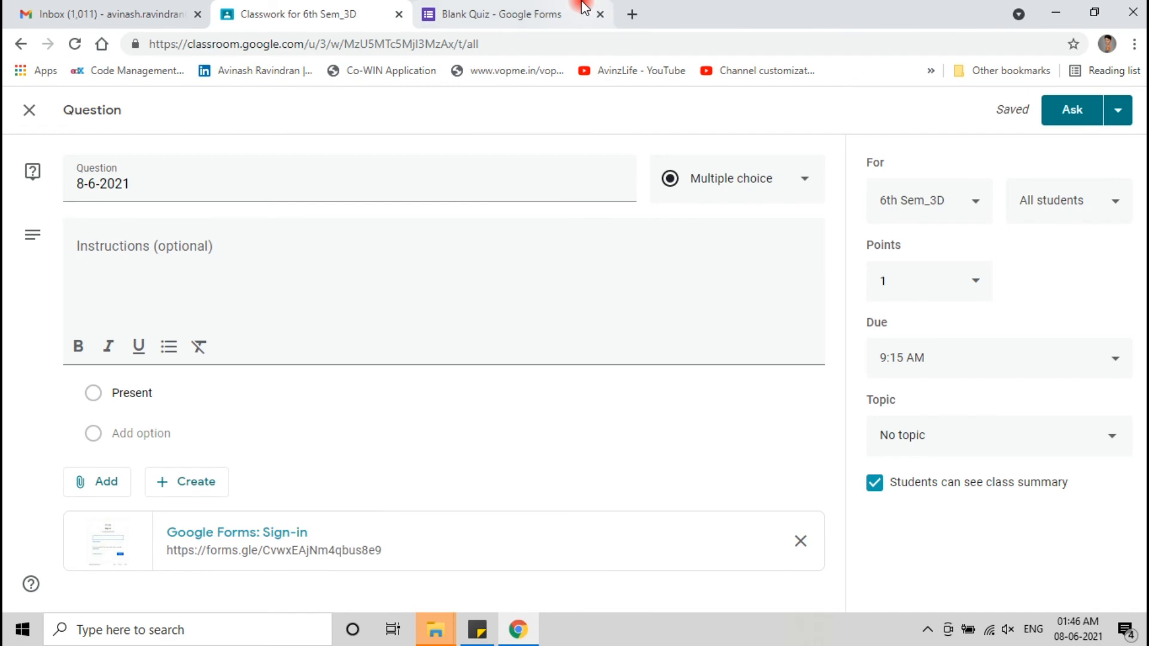
left_click(583, 8)
left_click(623, 172)
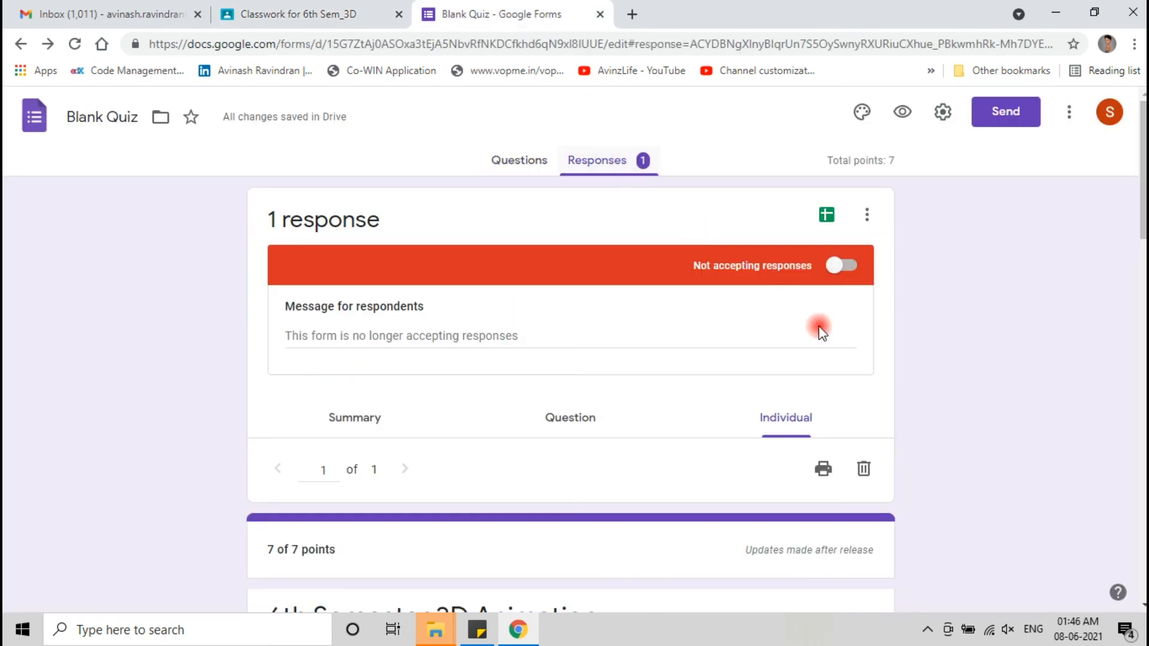
left_click(846, 259)
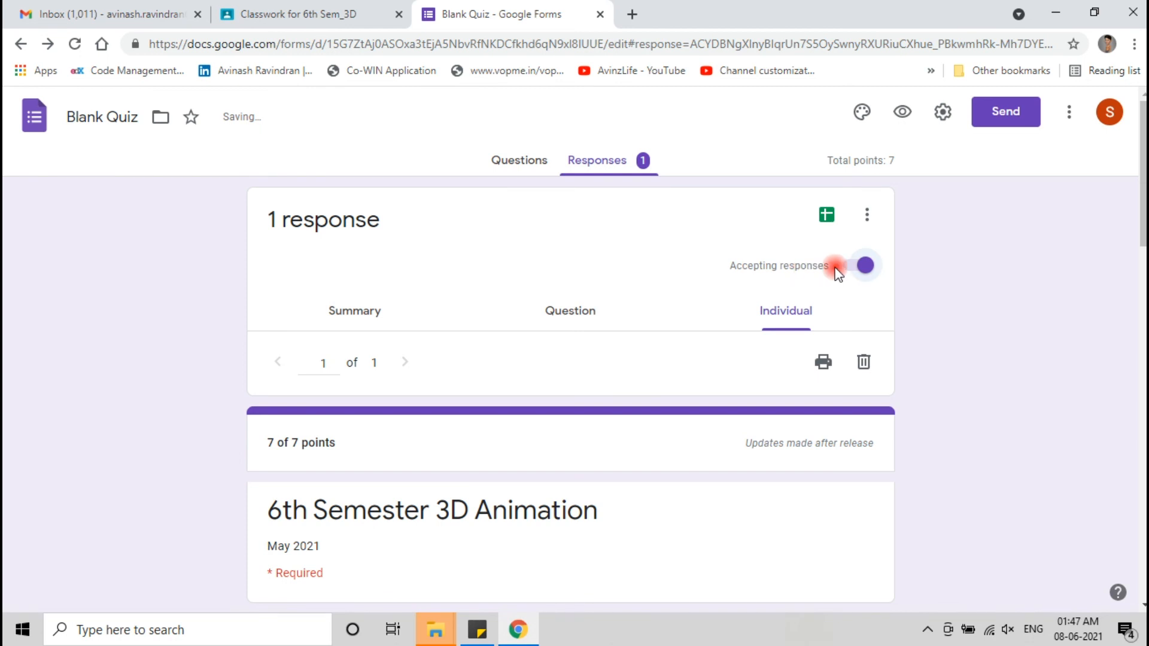
- Reopen the attached form link from the Classroom question to confirm the quiz is live
left_click(254, 8)
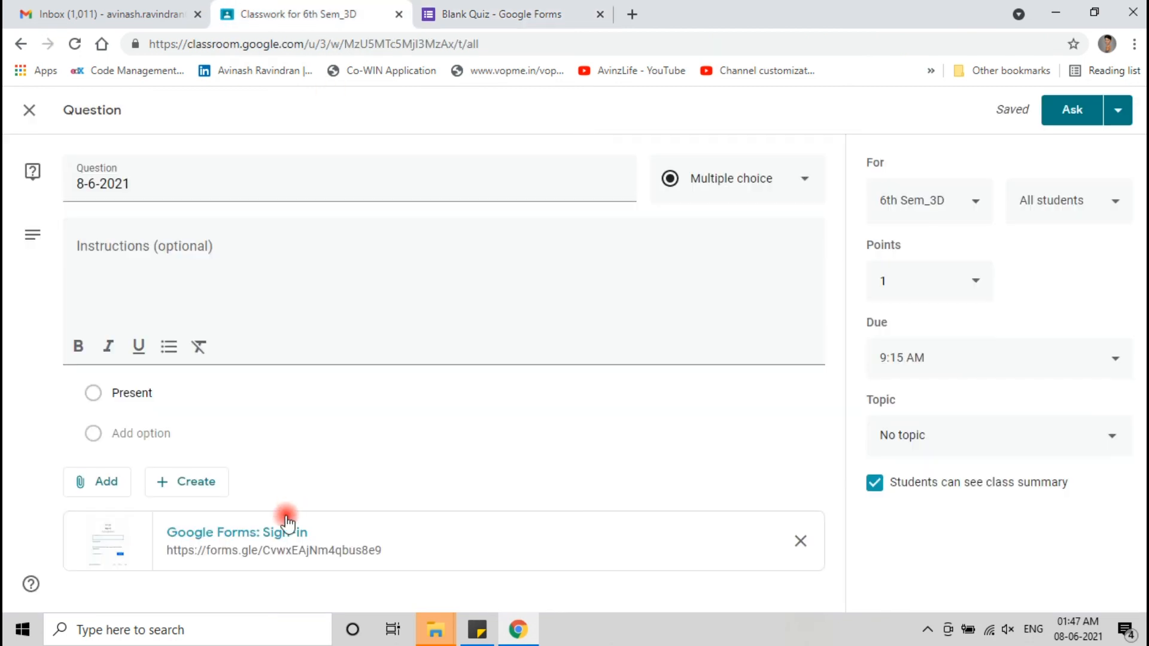
left_click(257, 532)
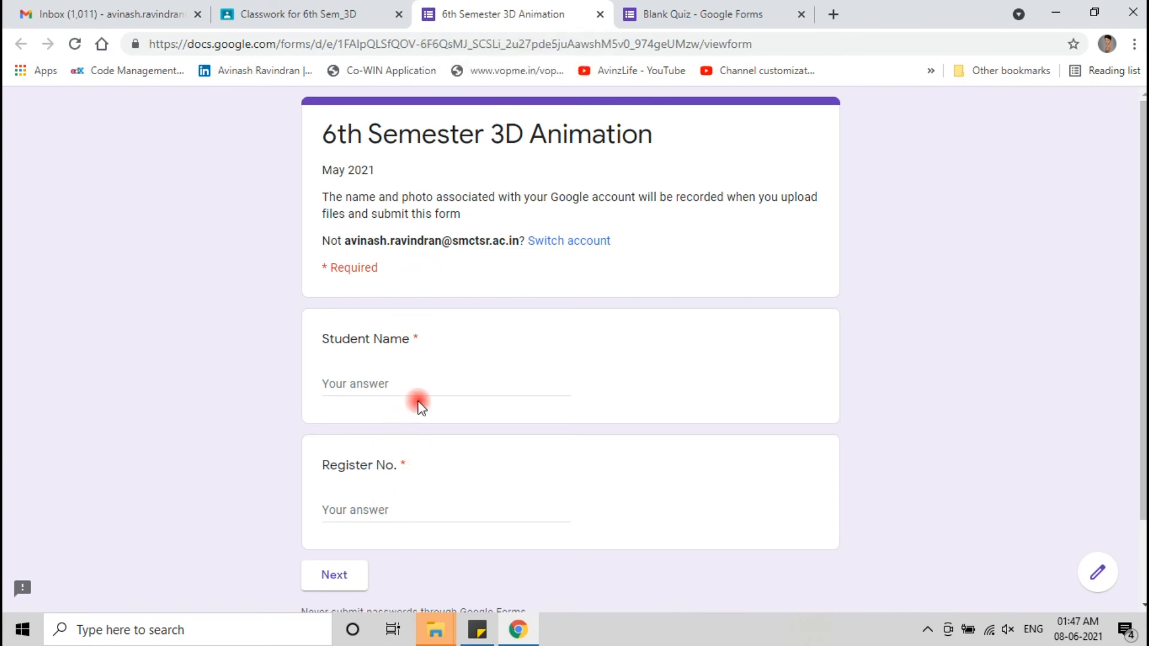
left_click(602, 14)
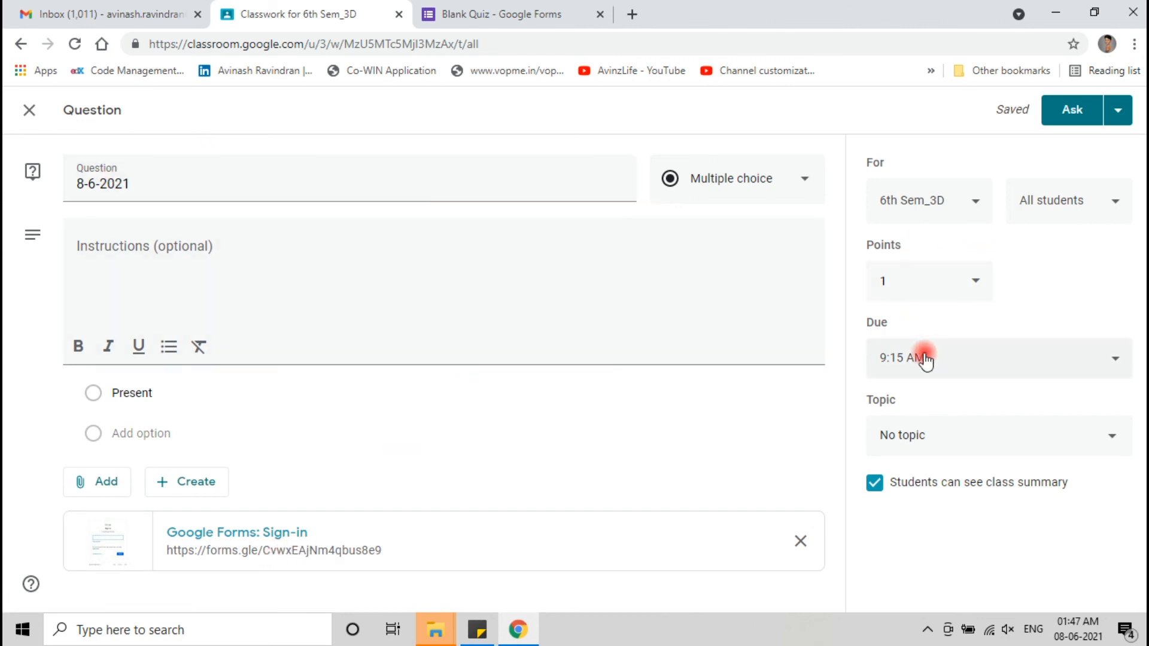
- Schedule the 8-6-2021 question to post on June 8, 2021 at 8:58 AM
left_click(1123, 119)
left_click(1088, 140)
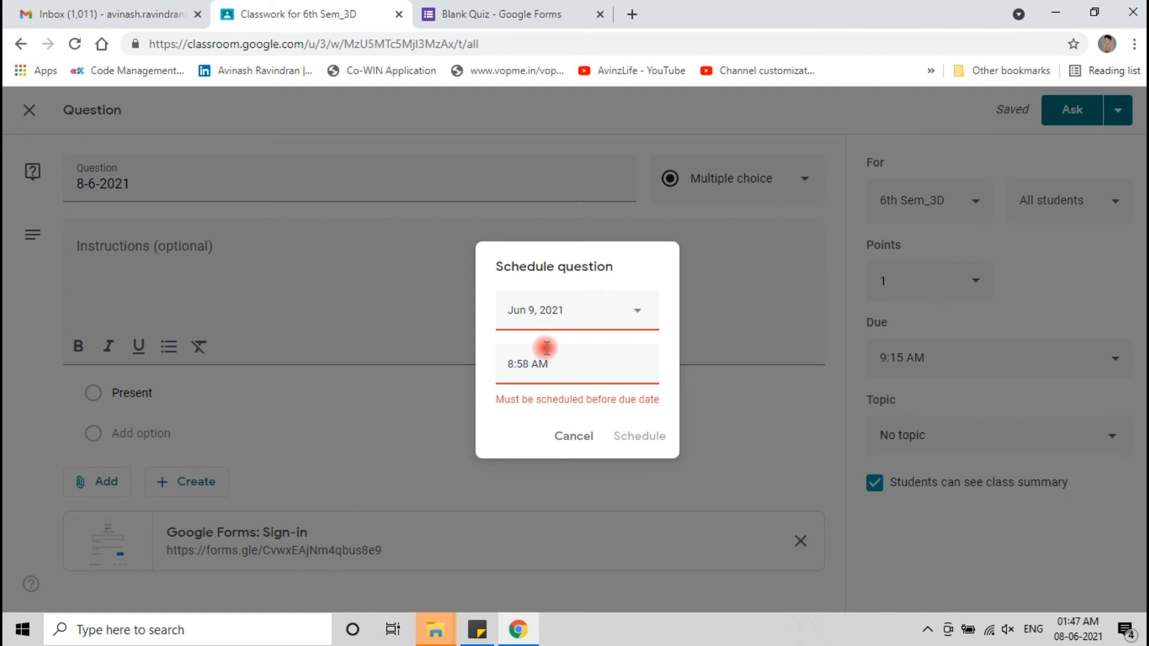
left_click(559, 303)
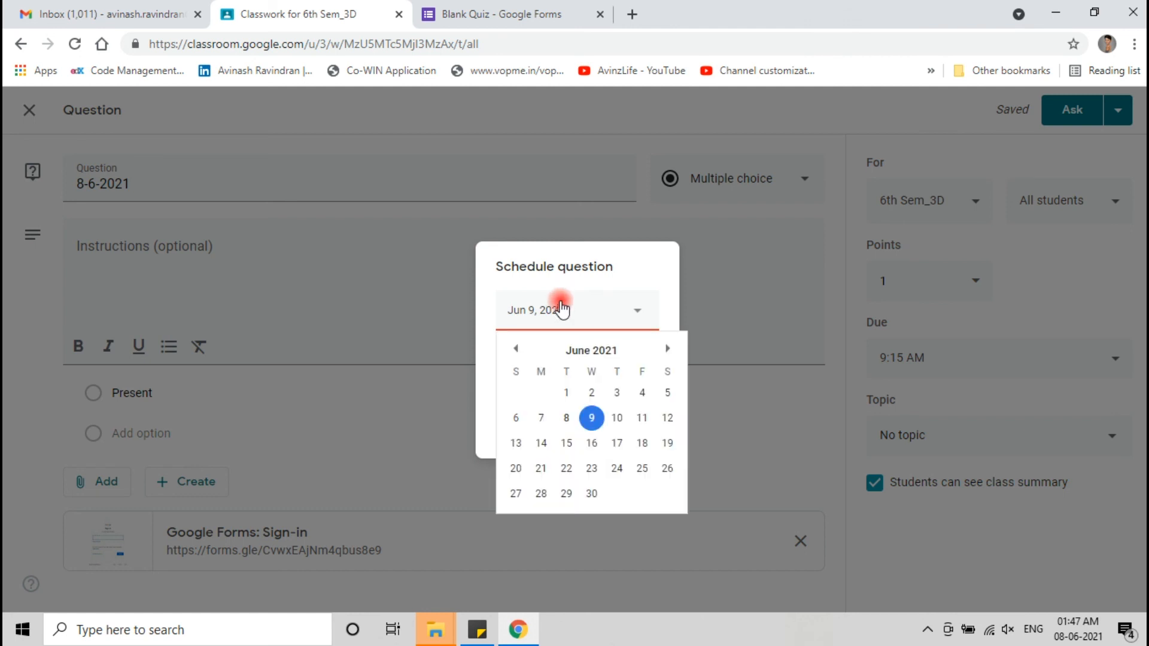
left_click(564, 415)
left_click(526, 374)
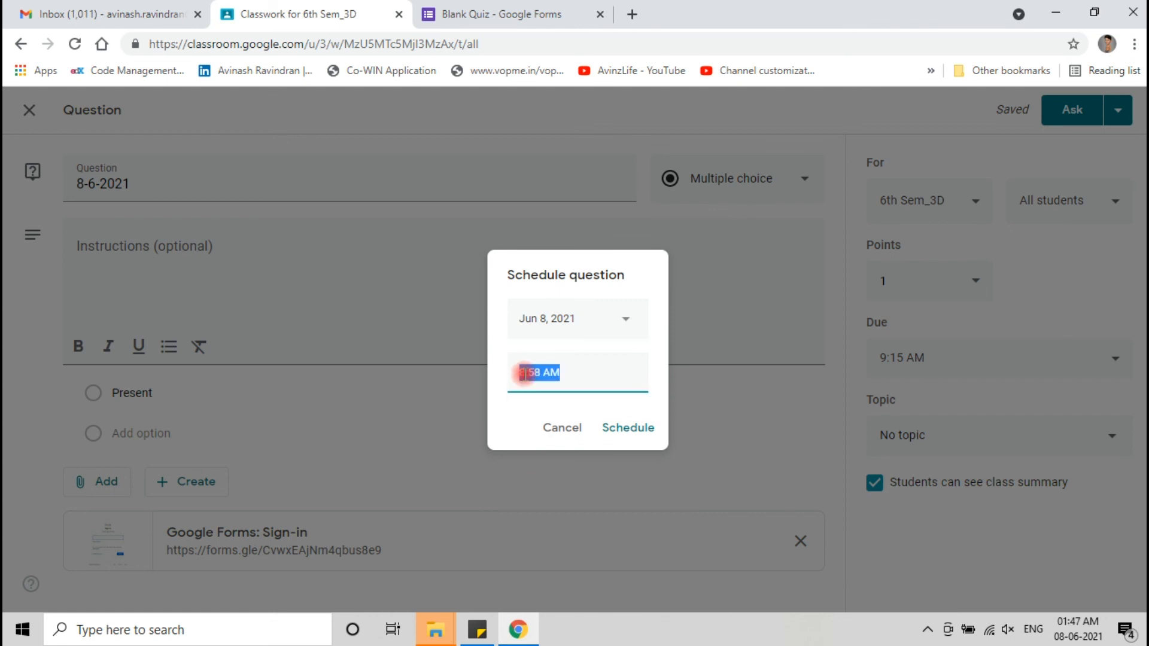
left_click(525, 374)
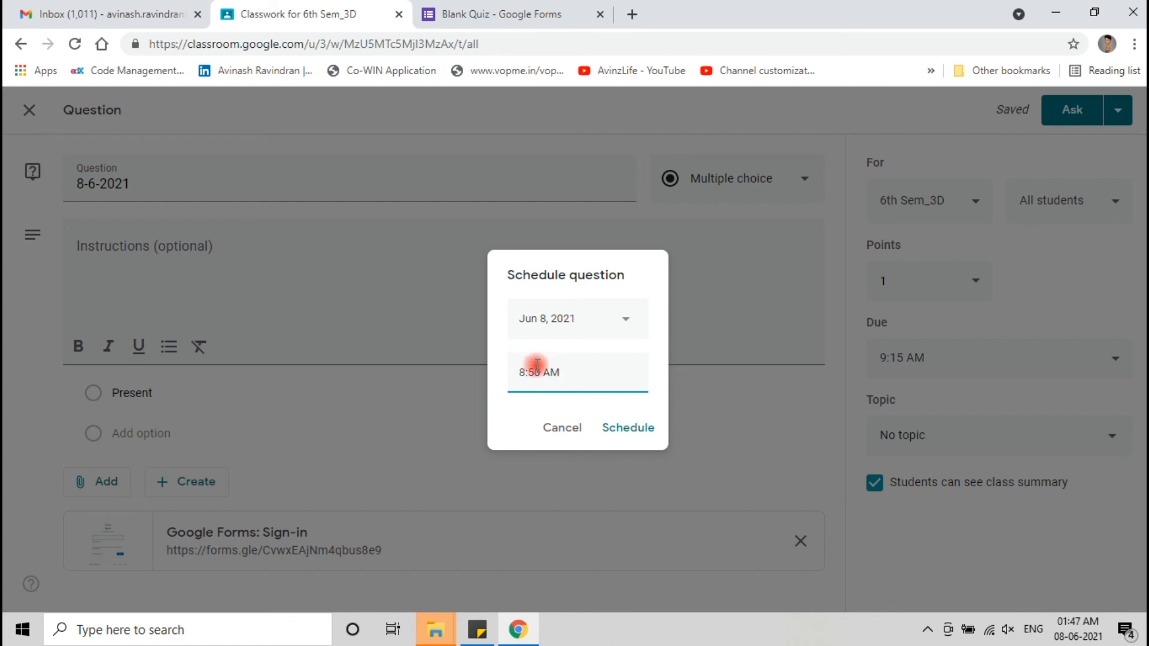
key("BackSpace")
type("5")
left_click(627, 428)
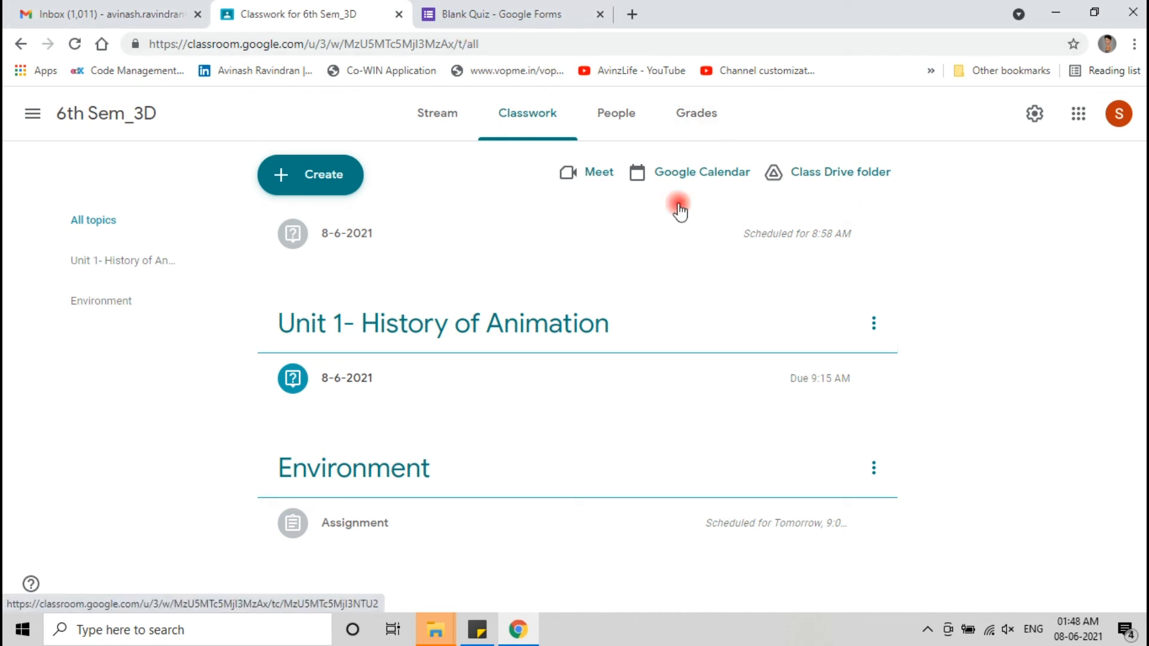
- Switch the quiz's Accepting responses toggle off on its Responses page
left_click(475, 12)
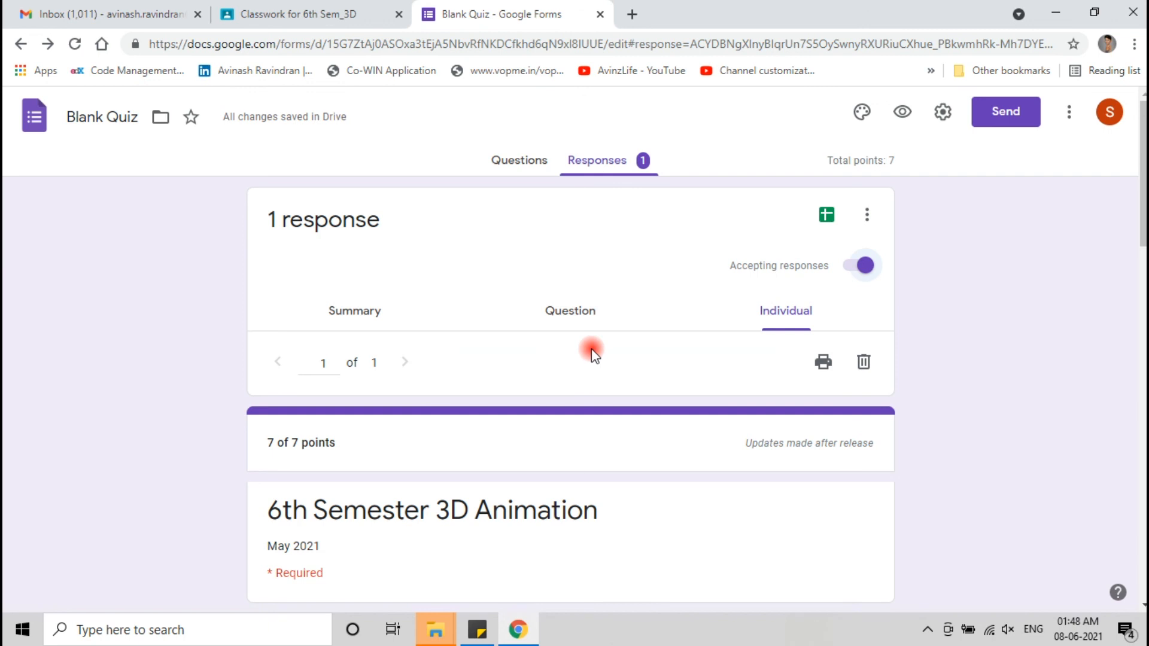
left_click(848, 267)
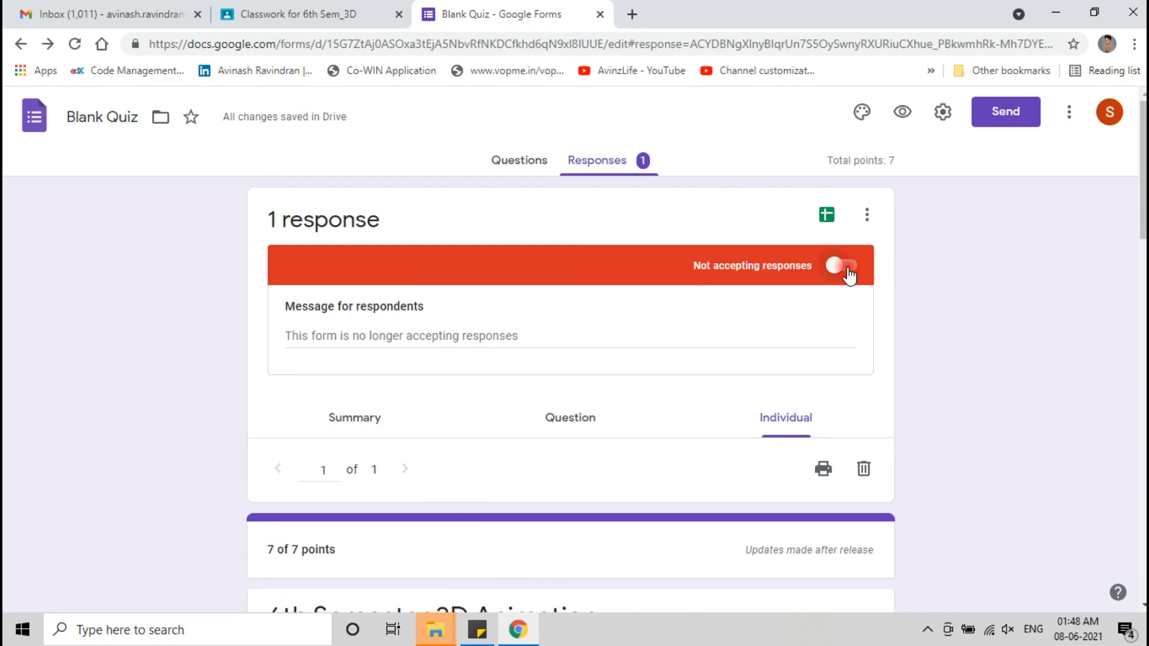
left_click(362, 15)
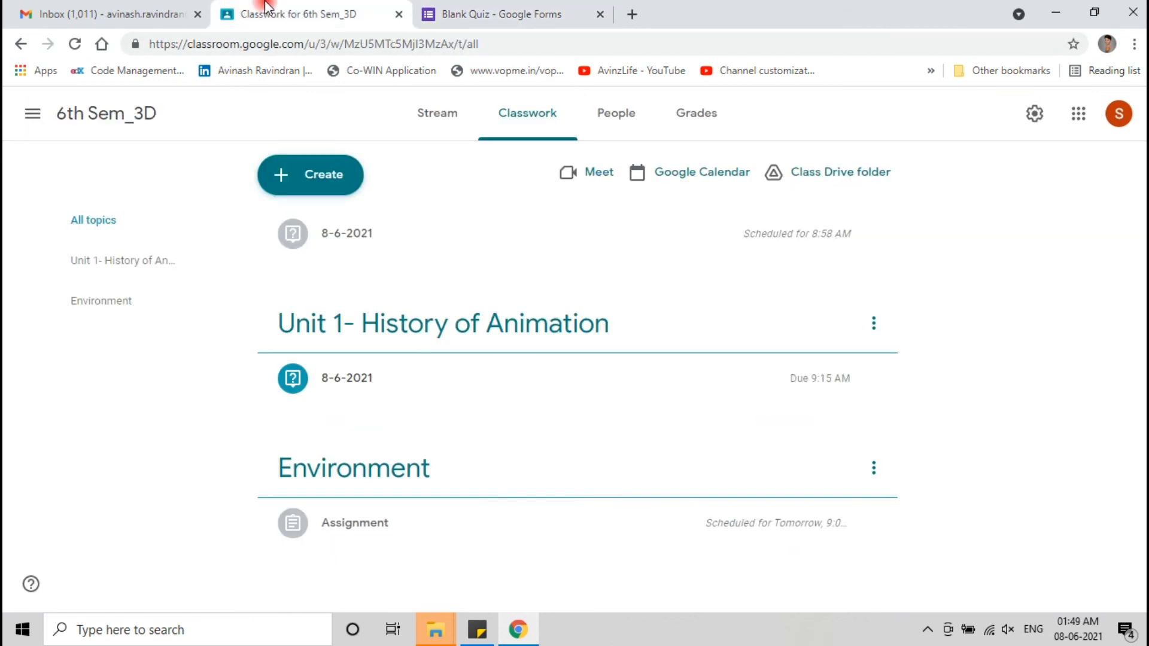
left_click(498, 9)
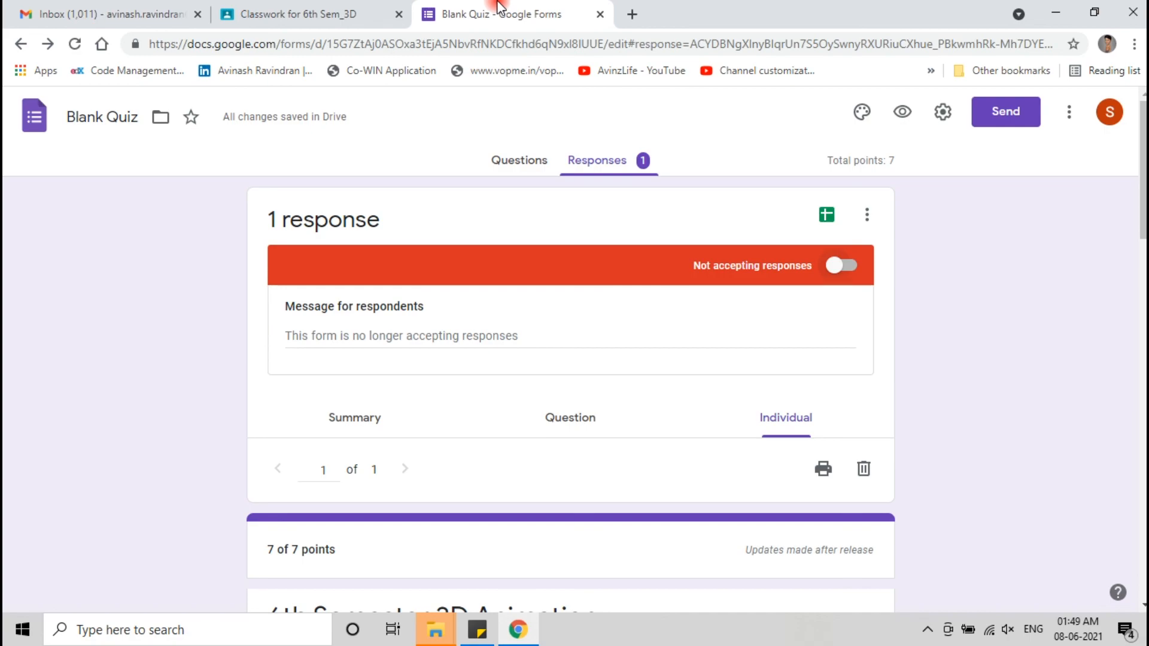